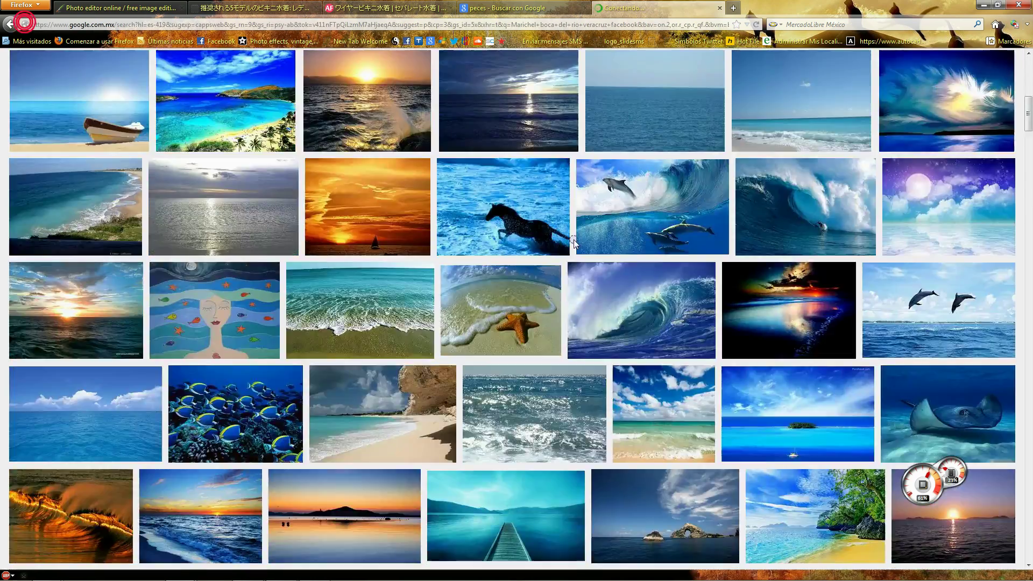
Save the plain blue water picture from the image results in the ideas youtube folder as "Mar Azul".
{"action": "right_click", "coordinate": [414, 245]}
{"action": "left_click", "coordinate": [476, 370]}
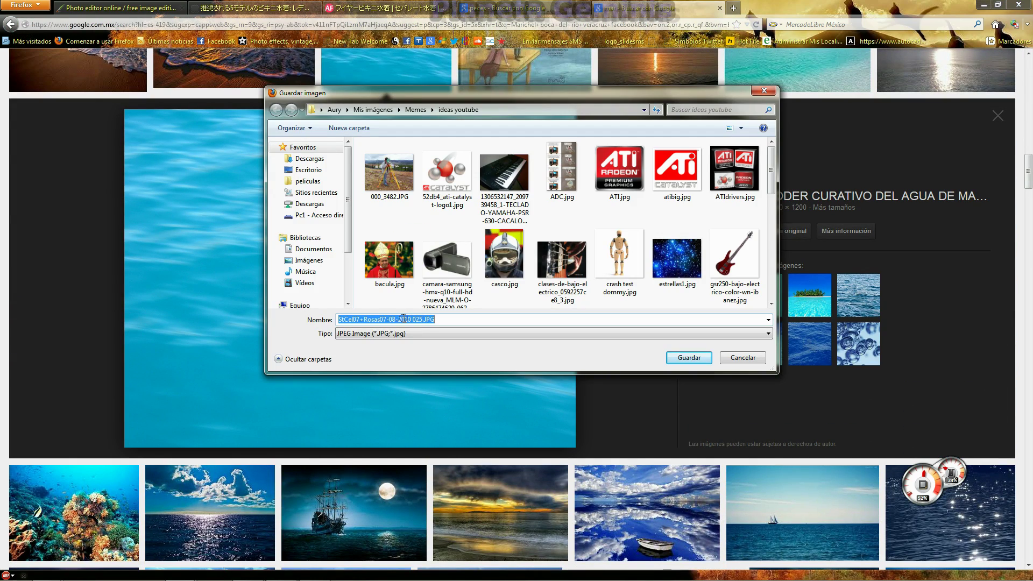
{"action": "left_click_drag", "start_coordinate": [421, 318], "coordinate": [329, 322]}
{"action": "type", "text": "Mar azul"}
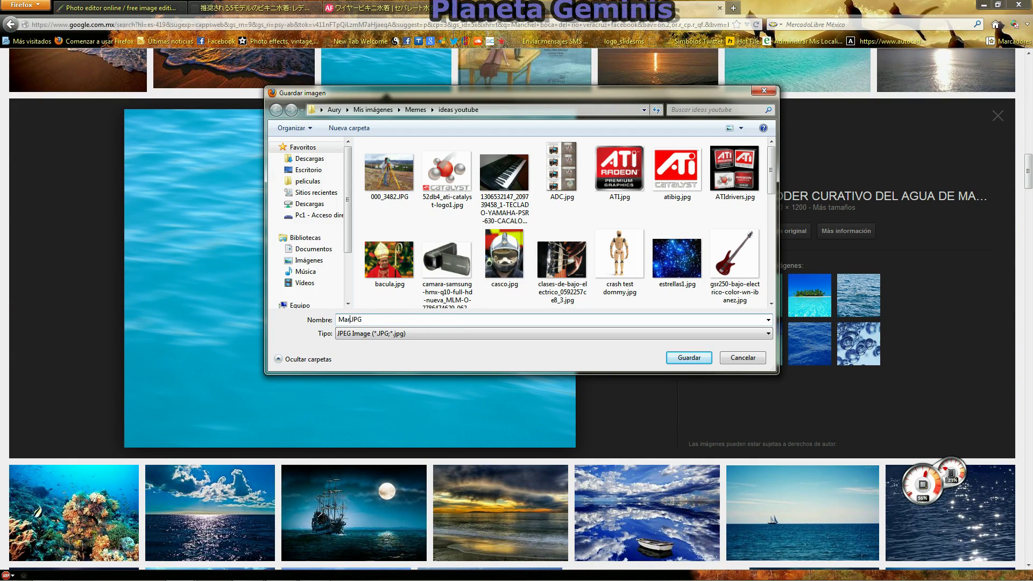
{"action": "left_click", "coordinate": [677, 358]}
Switch to the Pixlr editor and open the Mar Azul.JPG image.
{"action": "left_click", "coordinate": [112, 7]}
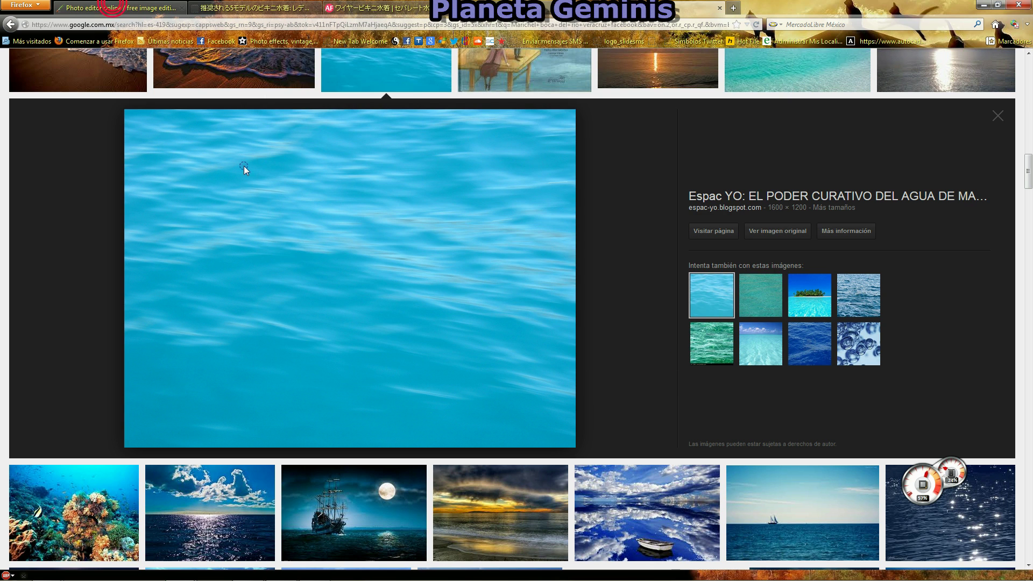
{"action": "left_click", "coordinate": [19, 55]}
{"action": "left_click", "coordinate": [38, 78]}
{"action": "type", "text": "Ma"}
{"action": "left_click", "coordinate": [123, 265]}
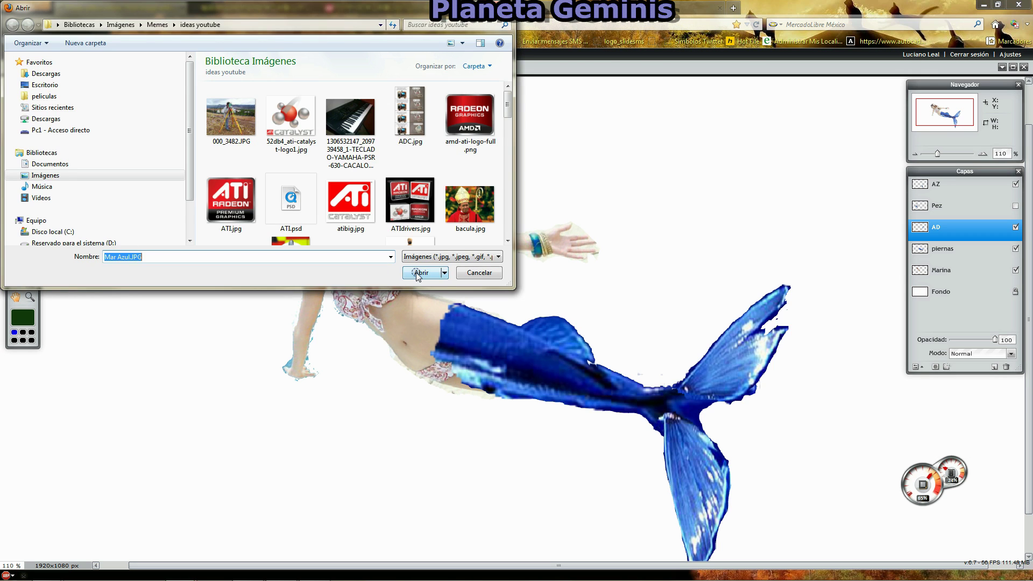
{"action": "left_click", "coordinate": [420, 274]}
Select the entire water image with a rectangular marquee and copy it.
{"action": "left_click", "coordinate": [31, 101]}
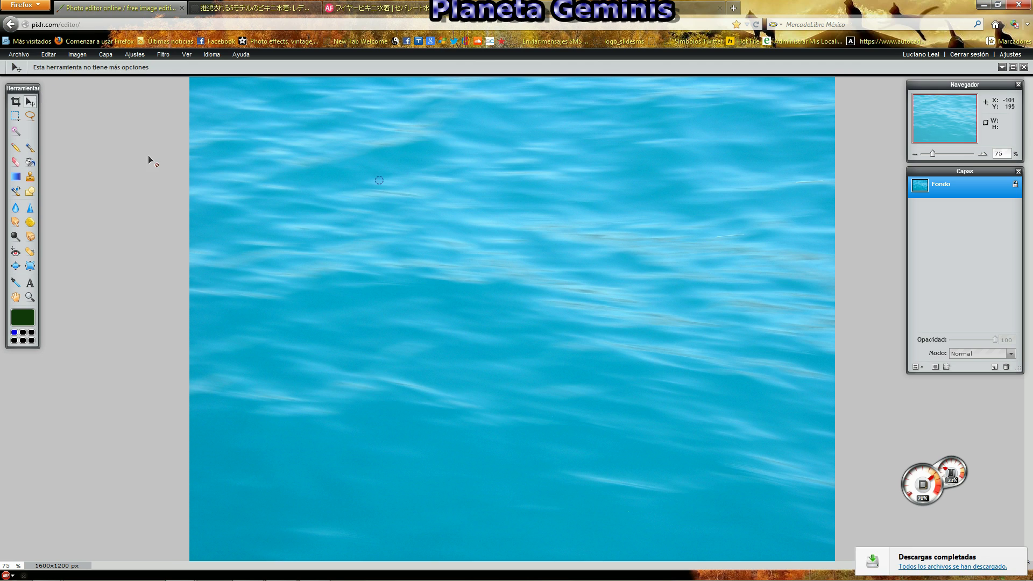
{"action": "scroll", "coordinate": [453, 199], "scroll_direction": "up", "scroll_amount": 1}
{"action": "scroll", "coordinate": [453, 198], "scroll_direction": "down", "scroll_amount": 10}
{"action": "left_click", "coordinate": [16, 116]}
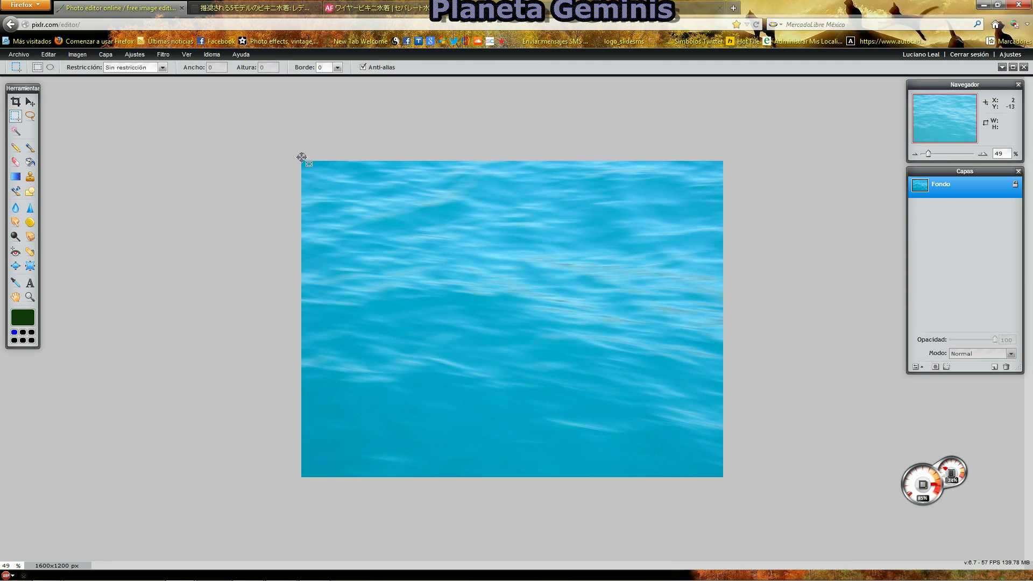
{"action": "left_click_drag", "start_coordinate": [300, 161], "coordinate": [727, 481]}
{"action": "key", "text": "ctrl+c"}
Paste the water into the Sirena document and move its layer directly below the Marina layer.
{"action": "left_click", "coordinate": [1001, 68]}
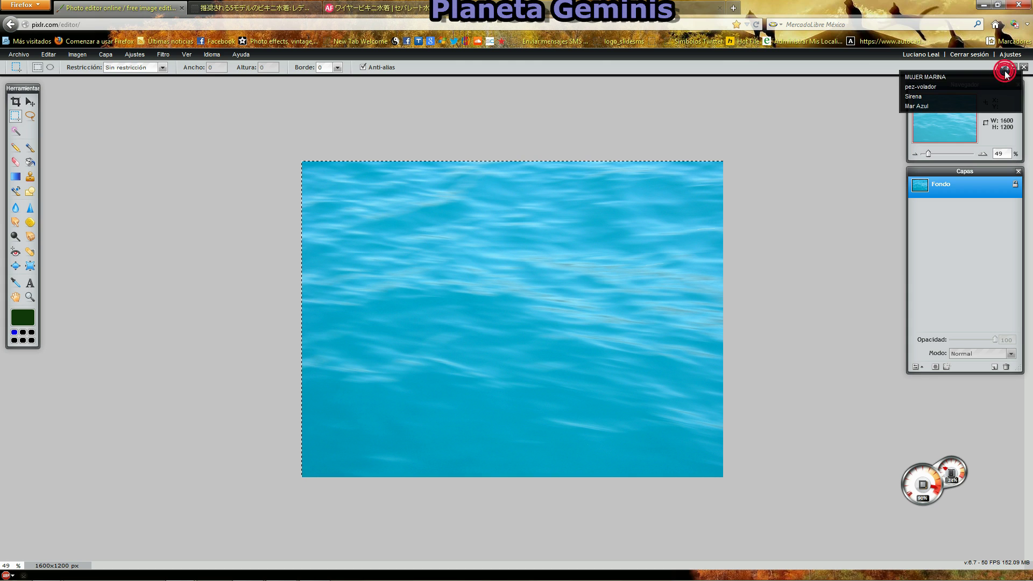
{"action": "left_click", "coordinate": [936, 97]}
{"action": "key", "text": "ctrl+v"}
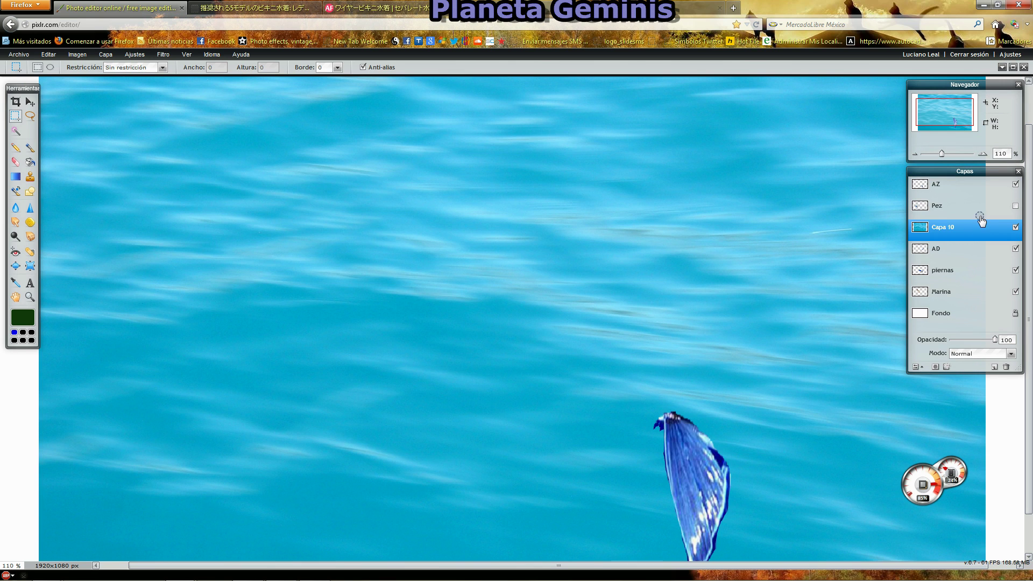
{"action": "left_click_drag", "start_coordinate": [946, 231], "coordinate": [891, 272]}
{"action": "scroll", "coordinate": [408, 246], "scroll_direction": "down", "scroll_amount": 5}
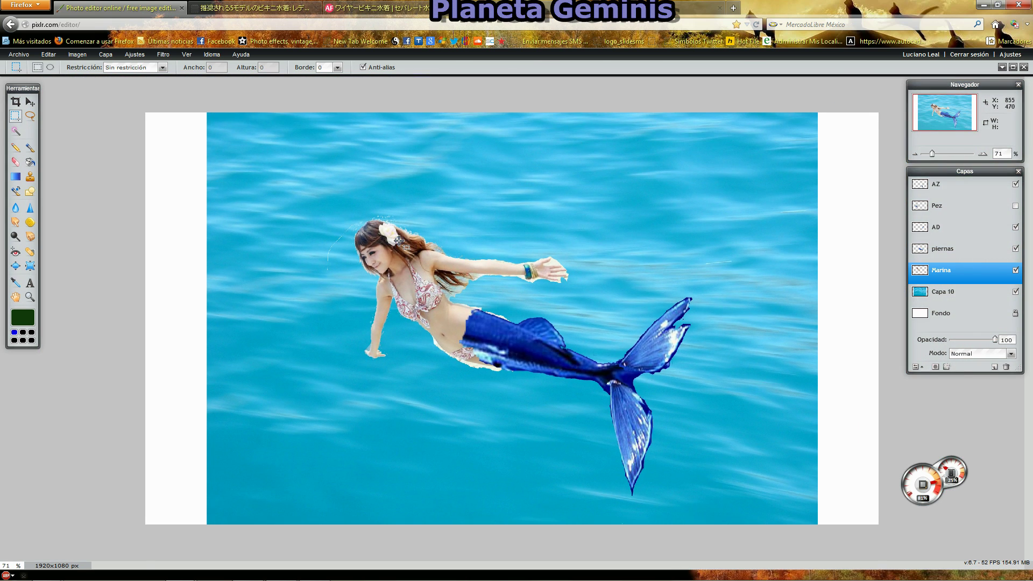
Enlarge the Capa 10 water layer with free transform so it spans the full canvas width.
{"action": "key", "text": "ctrl+t"}
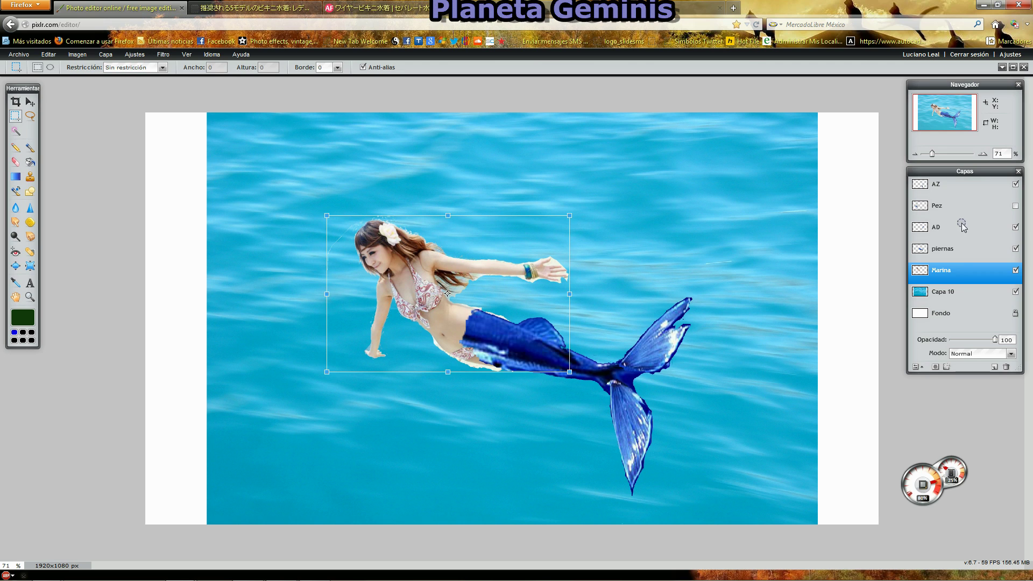
{"action": "left_click", "coordinate": [948, 291]}
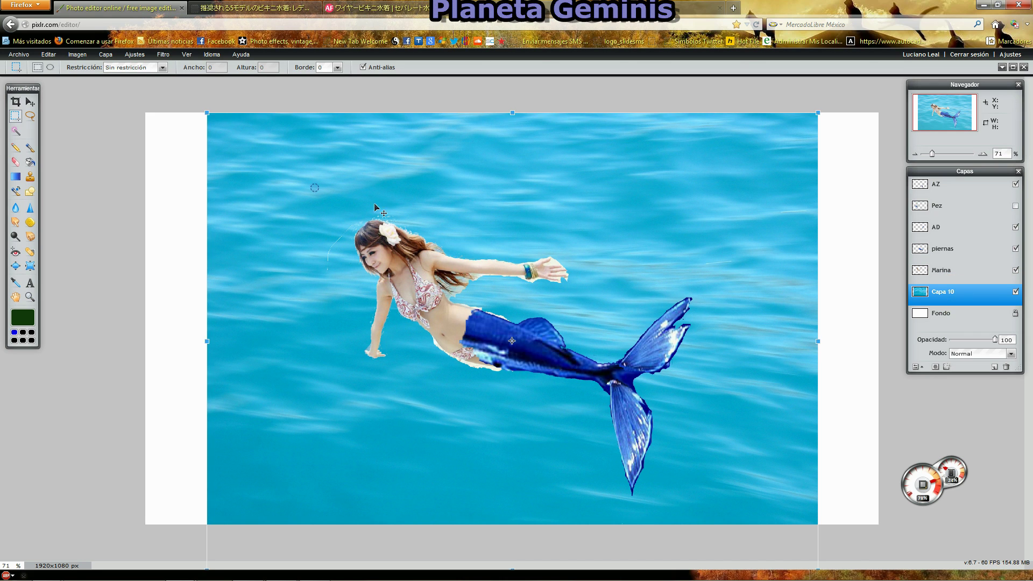
{"action": "left_click_drag", "start_coordinate": [207, 113], "coordinate": [147, 113]}
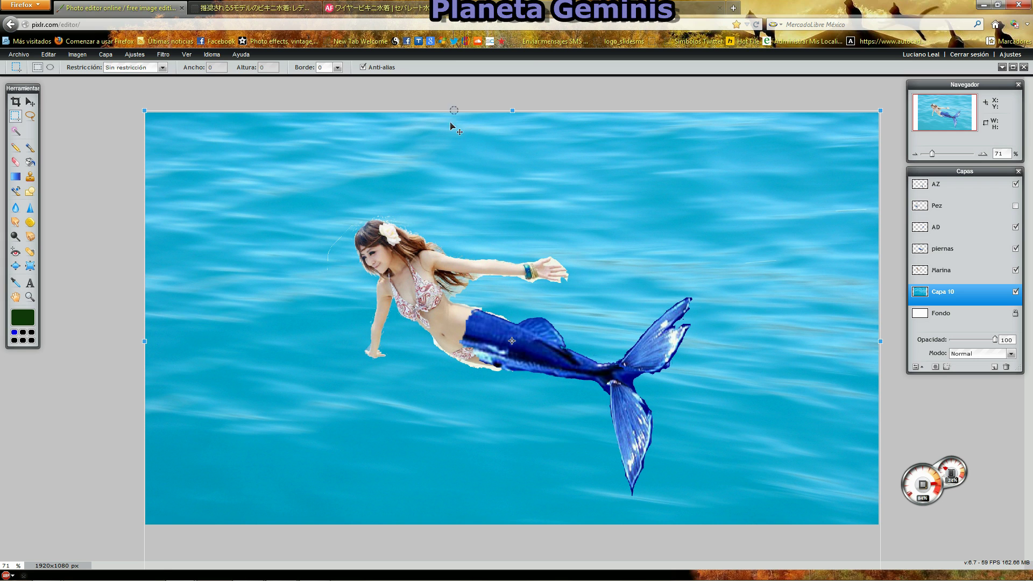
Squash the Capa 10 water vertically into a strip aligned with the canvas's upper edge and apply the transform.
{"action": "left_click_drag", "start_coordinate": [511, 108], "coordinate": [512, 172]}
{"action": "left_click_drag", "start_coordinate": [511, 217], "coordinate": [510, 151]}
{"action": "left_click_drag", "start_coordinate": [510, 440], "coordinate": [510, 388]}
{"action": "left_click_drag", "start_coordinate": [514, 297], "coordinate": [514, 245]}
{"action": "left_click_drag", "start_coordinate": [512, 334], "coordinate": [510, 442]}
{"action": "left_click_drag", "start_coordinate": [523, 228], "coordinate": [528, 314]}
{"action": "left_click_drag", "start_coordinate": [514, 86], "coordinate": [512, 116]}
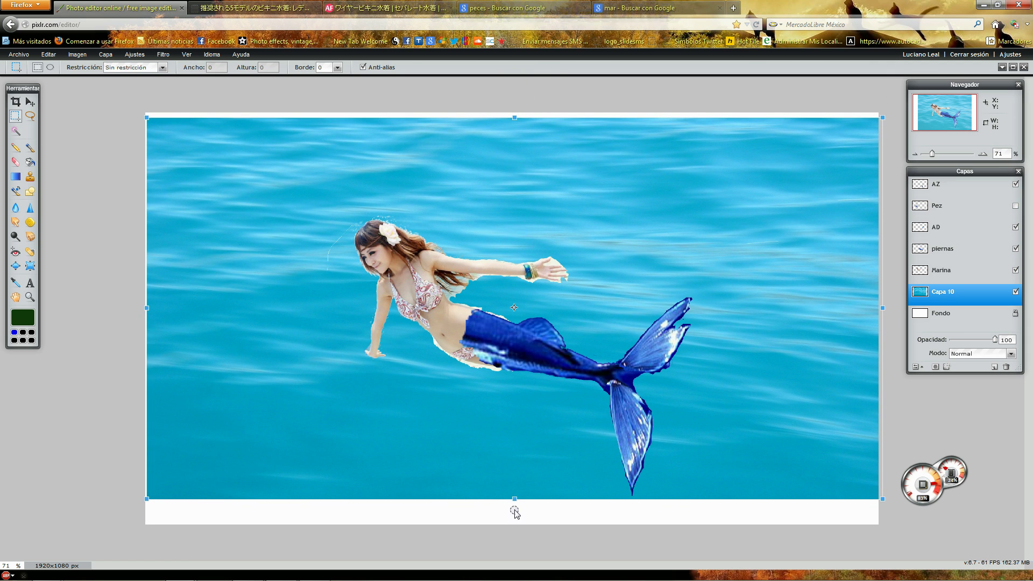
{"action": "left_click_drag", "start_coordinate": [512, 499], "coordinate": [513, 426]}
{"action": "left_click_drag", "start_coordinate": [536, 291], "coordinate": [533, 210]}
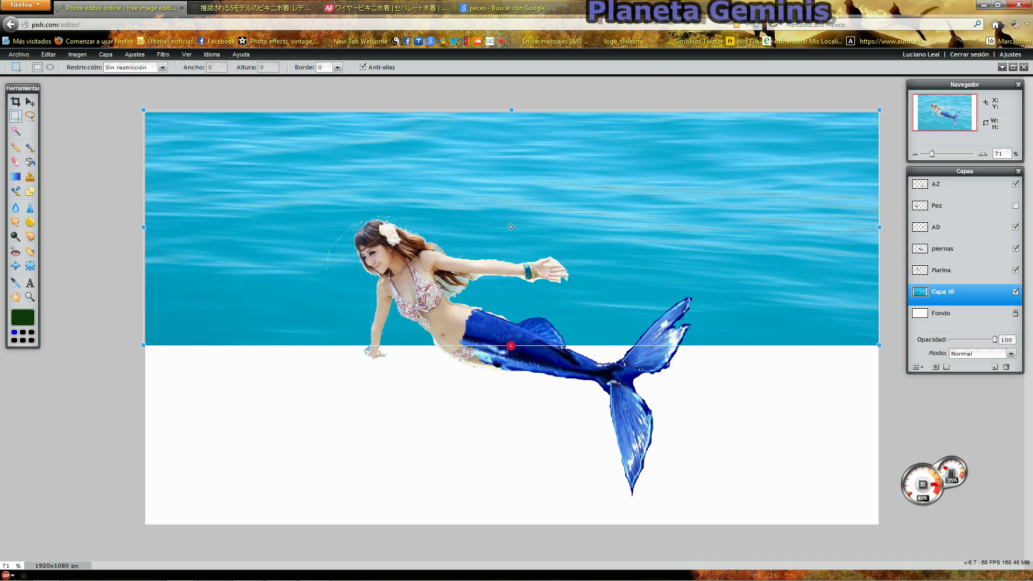
{"action": "left_click_drag", "start_coordinate": [511, 344], "coordinate": [511, 313]}
{"action": "left_click_drag", "start_coordinate": [516, 242], "coordinate": [512, 211]}
{"action": "key", "text": "Return"}
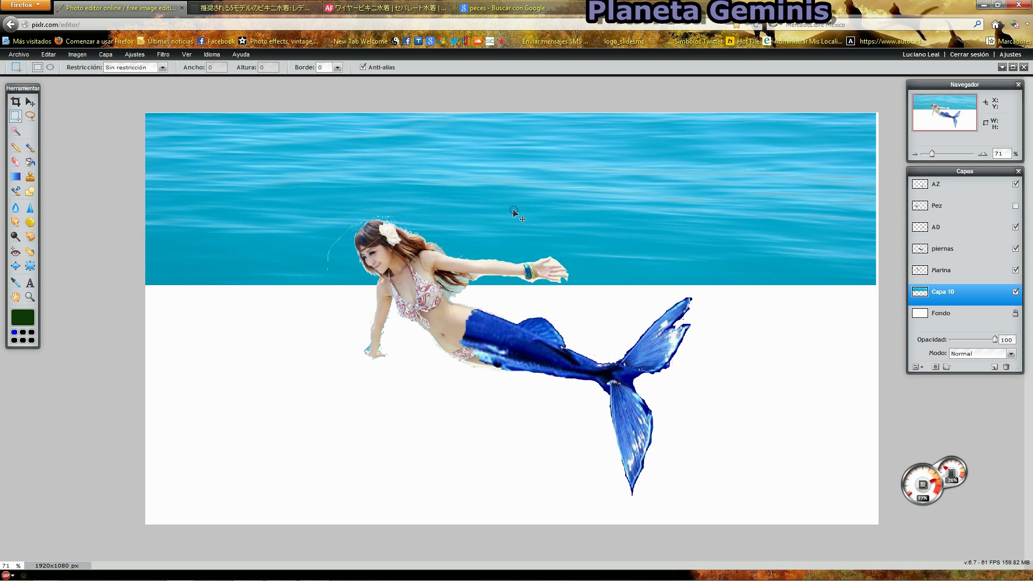
Paste a second copy of the water above Capa 10 and enlarge it to cover the whole canvas.
{"action": "key", "text": "ctrl+v"}
{"action": "key", "text": "ctrl+t"}
{"action": "left_click_drag", "start_coordinate": [209, 341], "coordinate": [146, 339]}
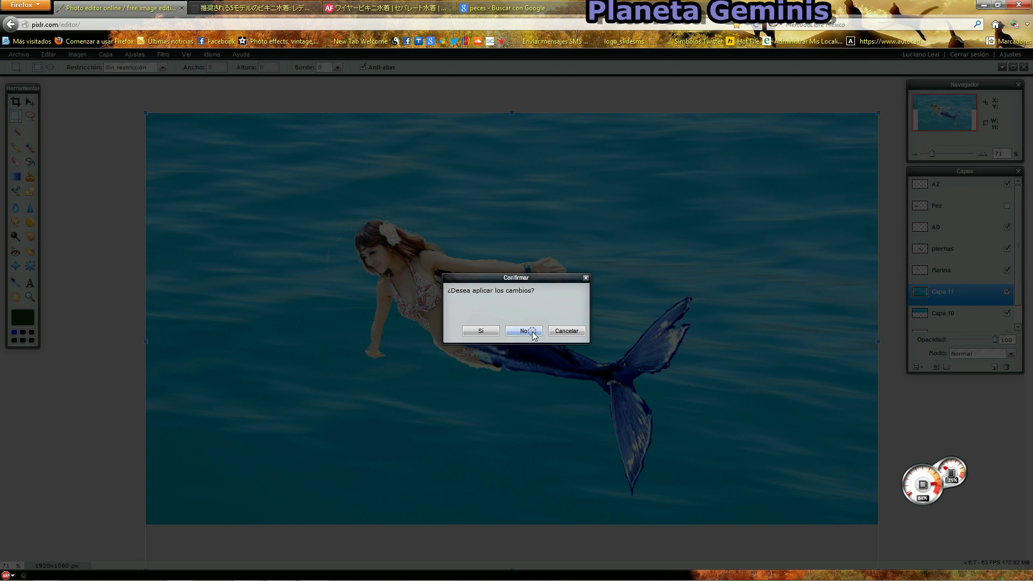
{"action": "left_click", "coordinate": [483, 331]}
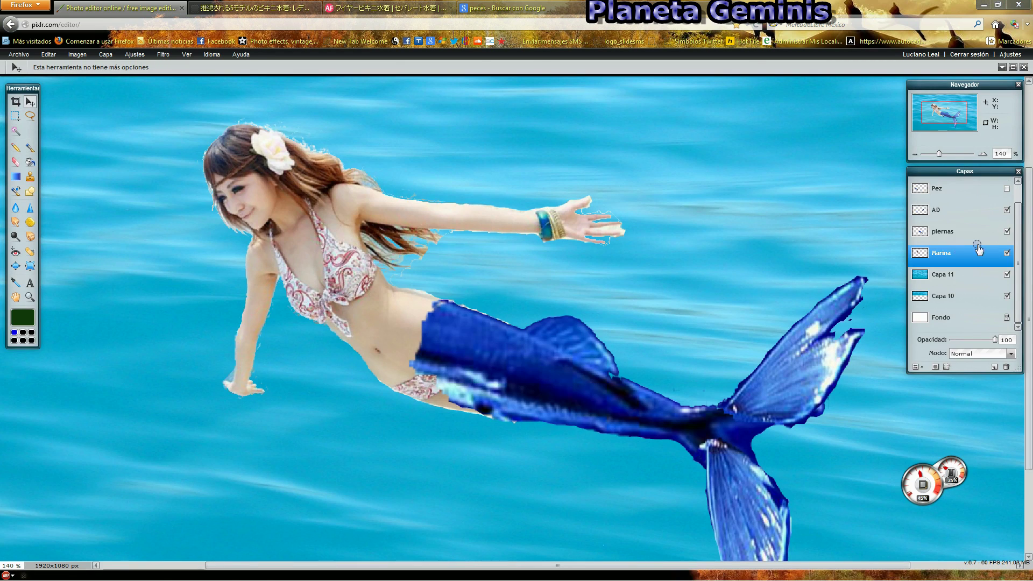
Lasso the upper scales near the waist on the piernas layer and copy them to a new layer named escamas.
{"action": "left_click", "coordinate": [972, 229]}
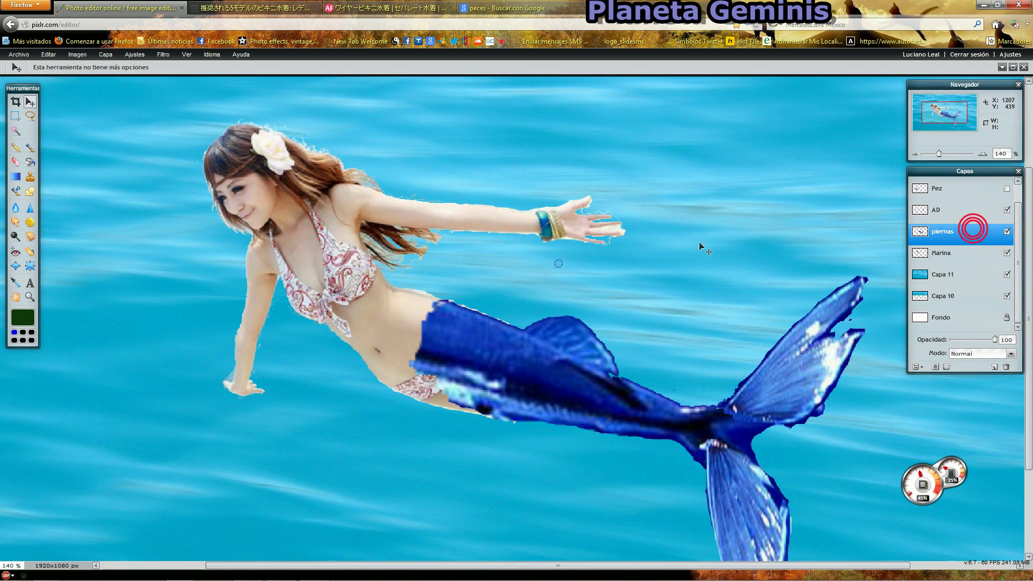
{"action": "left_click", "coordinate": [30, 116]}
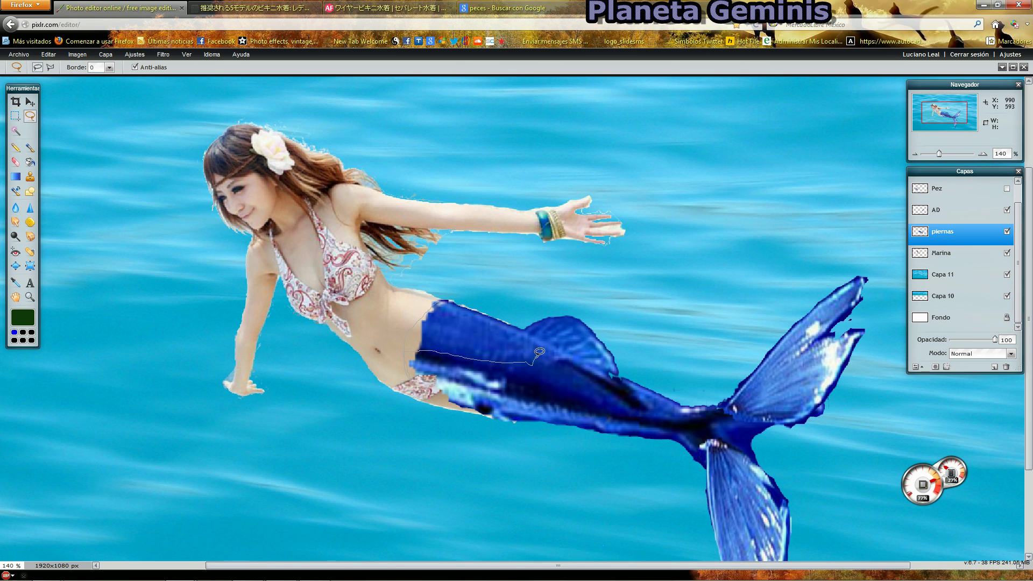
{"action": "left_click_drag", "start_coordinate": [449, 295], "coordinate": [448, 299]}
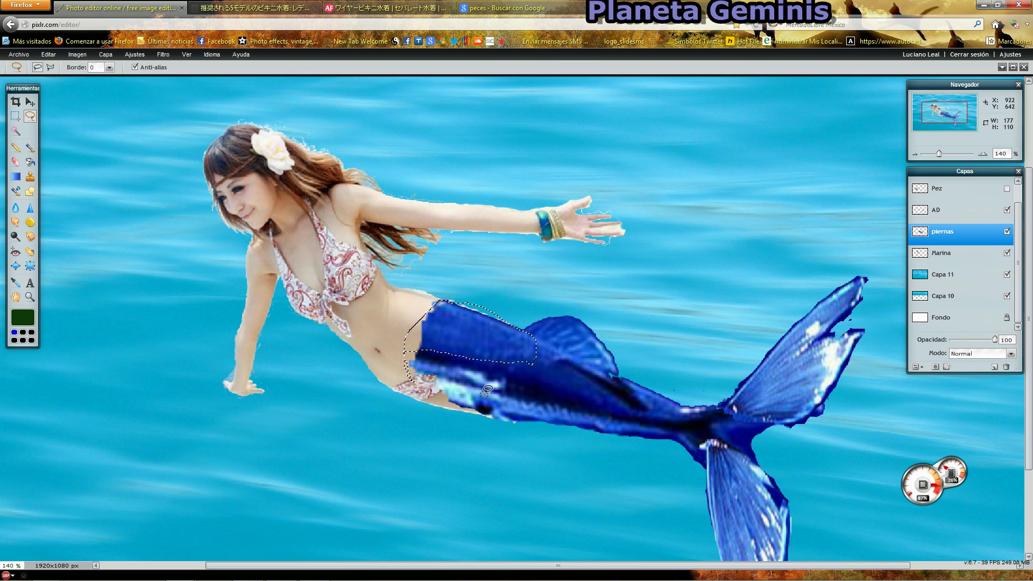
{"action": "key", "text": "ctrl+c"}
{"action": "key", "text": "ctrl+v"}
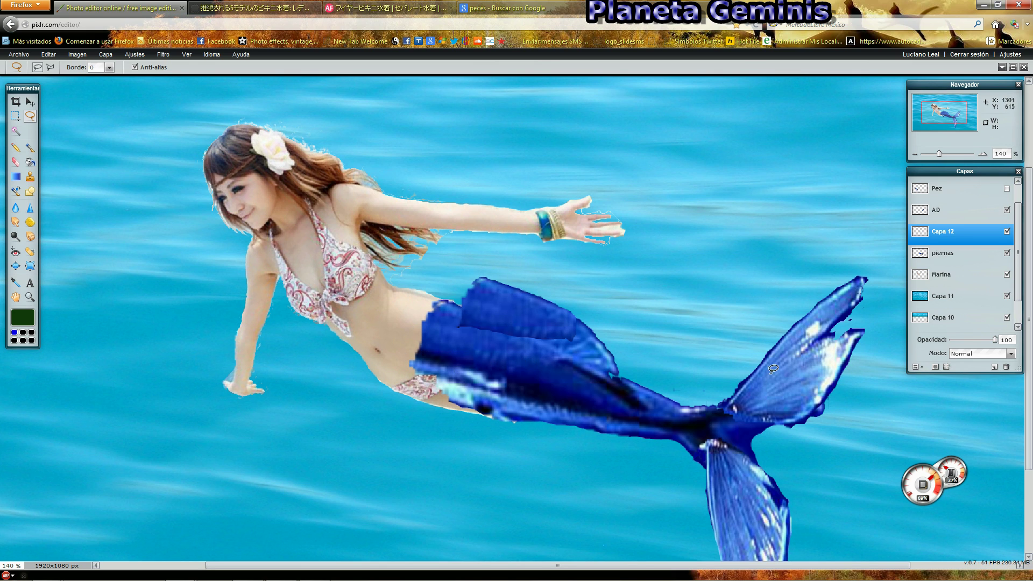
{"action": "double_click", "coordinate": [951, 232]}
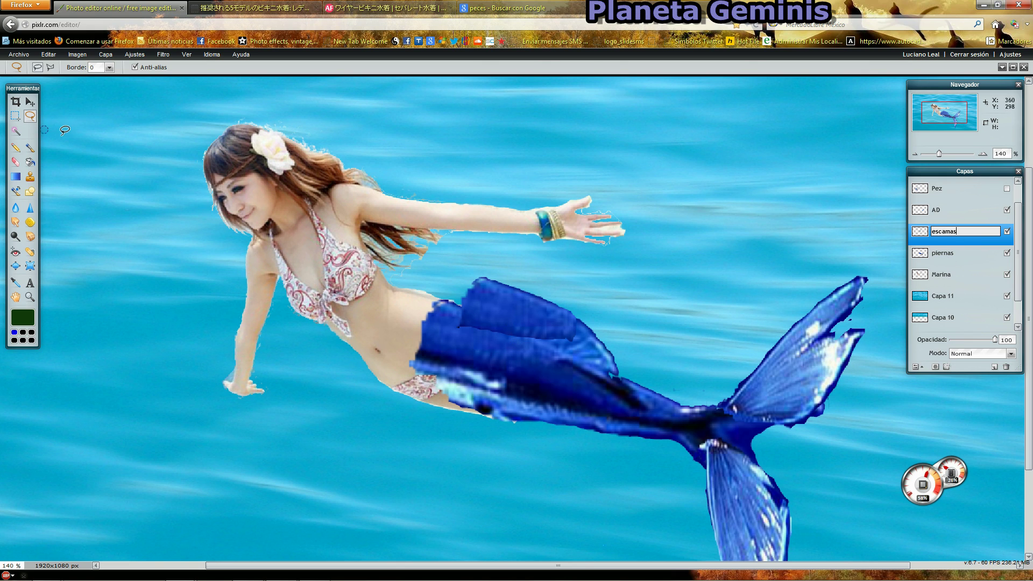
Move and rotate the escamas patch to cover the exposed bikini bottom and lower hip beside the tail.
{"action": "left_click", "coordinate": [30, 102]}
{"action": "left_click_drag", "start_coordinate": [503, 302], "coordinate": [439, 381]}
{"action": "key", "text": "ctrl+t"}
{"action": "left_click_drag", "start_coordinate": [517, 347], "coordinate": [251, 495]}
{"action": "left_click_drag", "start_coordinate": [429, 396], "coordinate": [429, 397]}
{"action": "left_click_drag", "start_coordinate": [512, 352], "coordinate": [514, 352]}
{"action": "left_click_drag", "start_coordinate": [446, 376], "coordinate": [444, 372]}
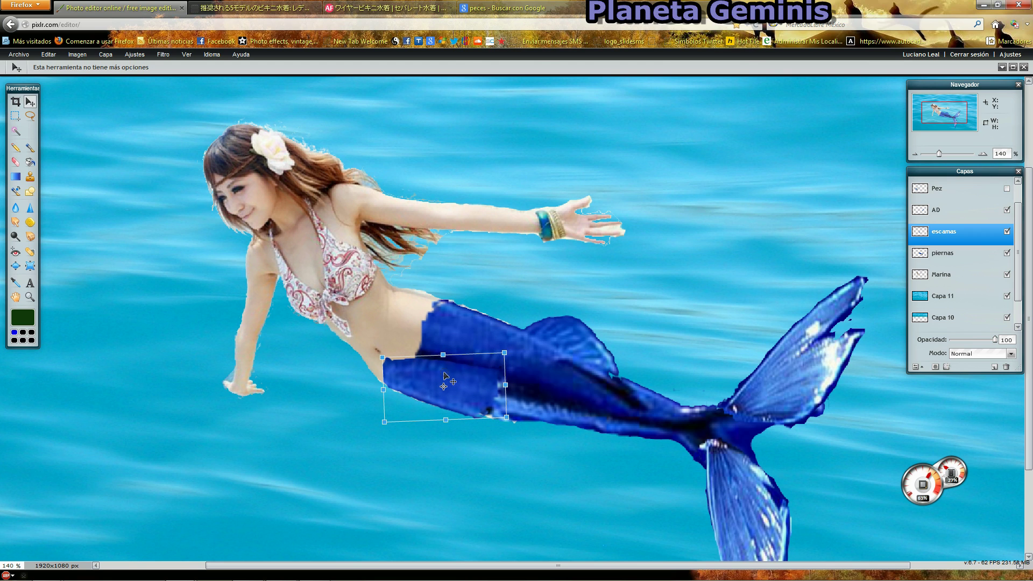
{"action": "mouse_move", "coordinate": [498, 349]}
{"action": "left_mouse_down"}
{"action": "mouse_move", "coordinate": [509, 341]}
{"action": "mouse_move", "coordinate": [512, 349]}
{"action": "left_mouse_up"}
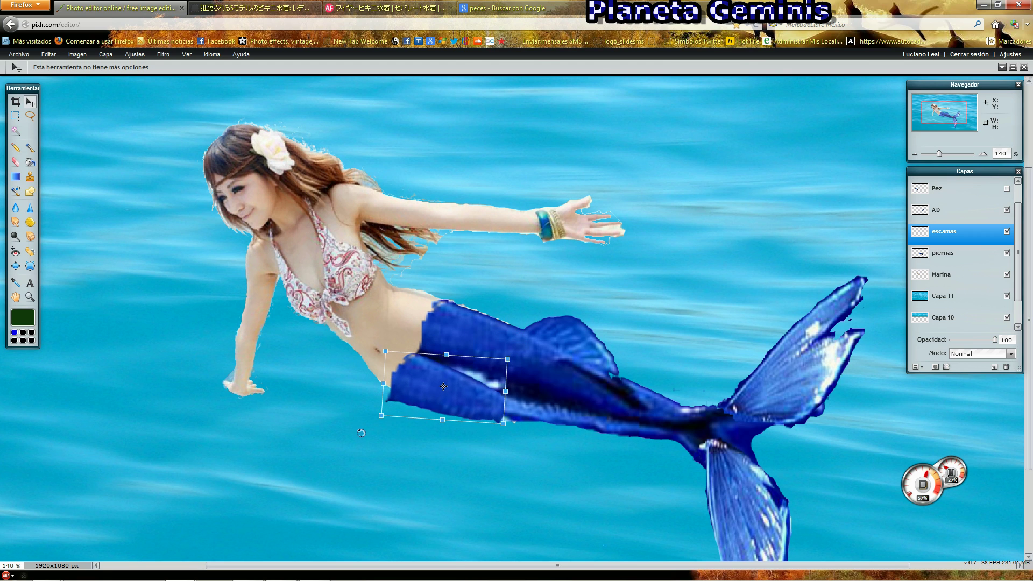
{"action": "left_click_drag", "start_coordinate": [431, 398], "coordinate": [425, 393]}
{"action": "left_click_drag", "start_coordinate": [505, 348], "coordinate": [504, 387]}
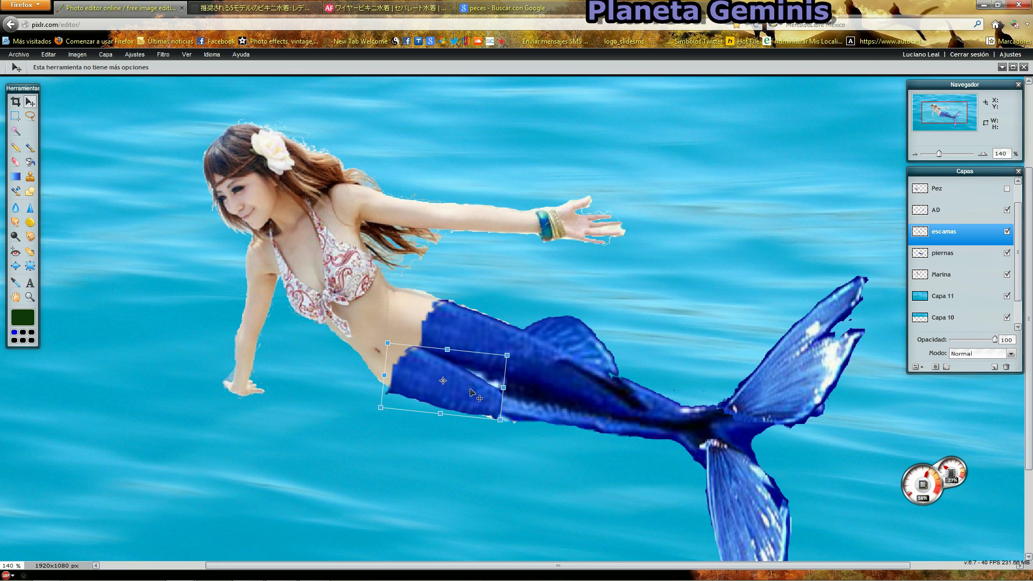
{"action": "key", "text": "Return"}
Distort the escamas patch by its corners so it fits the lower hip and meets the tail's outline.
{"action": "left_click", "coordinate": [49, 54]}
{"action": "left_click", "coordinate": [61, 142]}
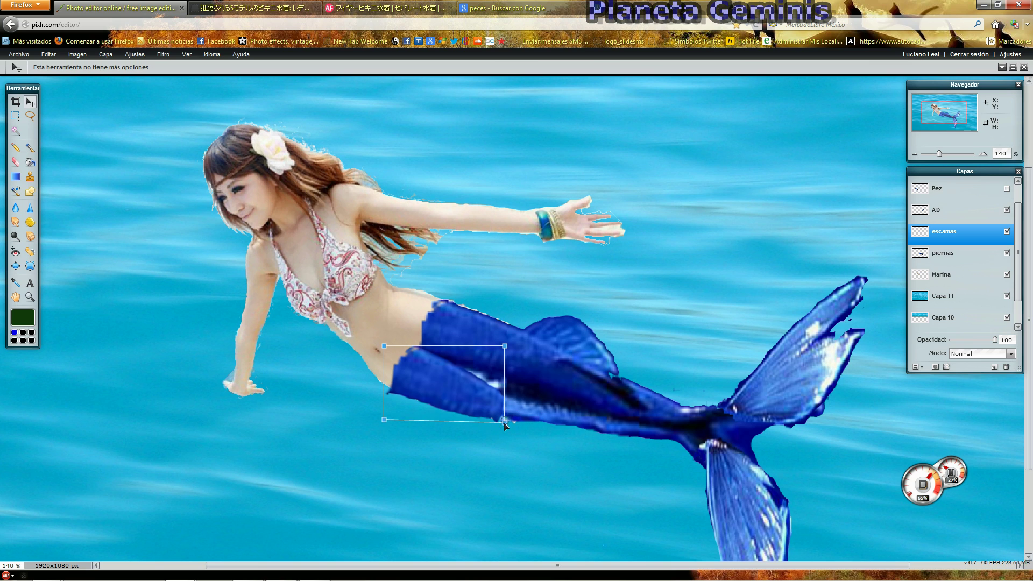
{"action": "left_click_drag", "start_coordinate": [505, 345], "coordinate": [515, 335]}
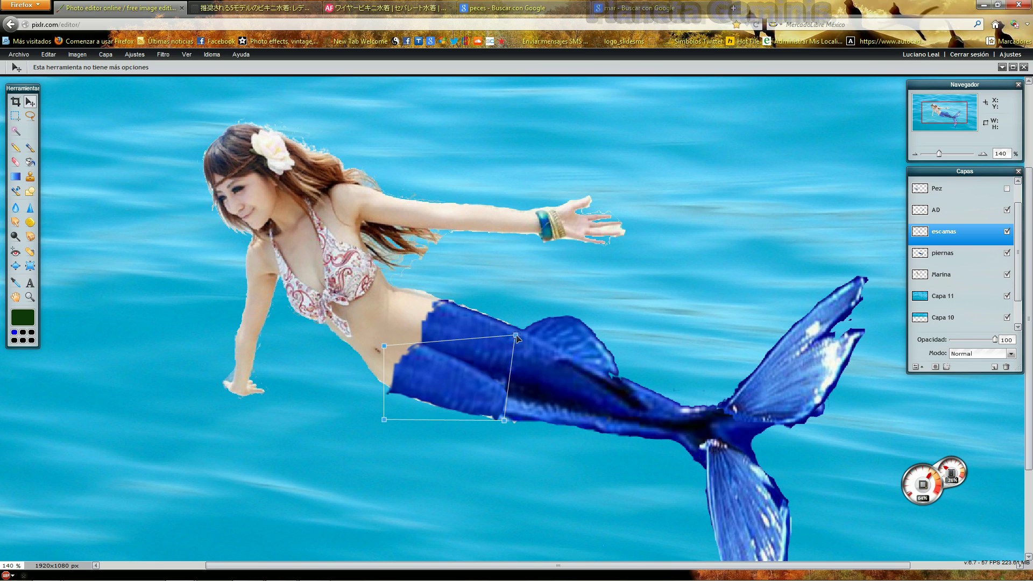
{"action": "left_click", "coordinate": [384, 418]}
{"action": "left_click_drag", "start_coordinate": [384, 419], "coordinate": [379, 422]}
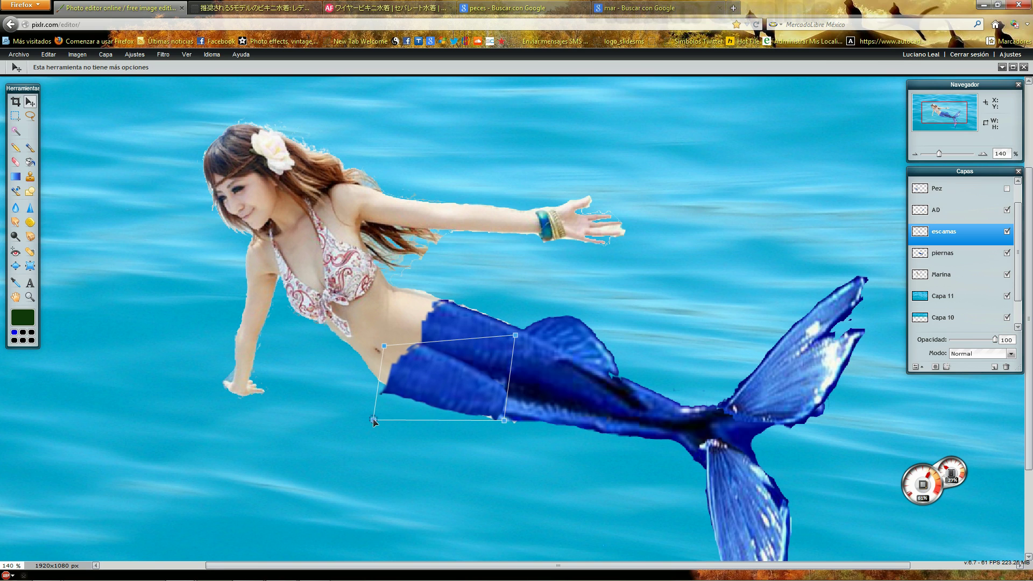
{"action": "left_click_drag", "start_coordinate": [504, 419], "coordinate": [507, 422]}
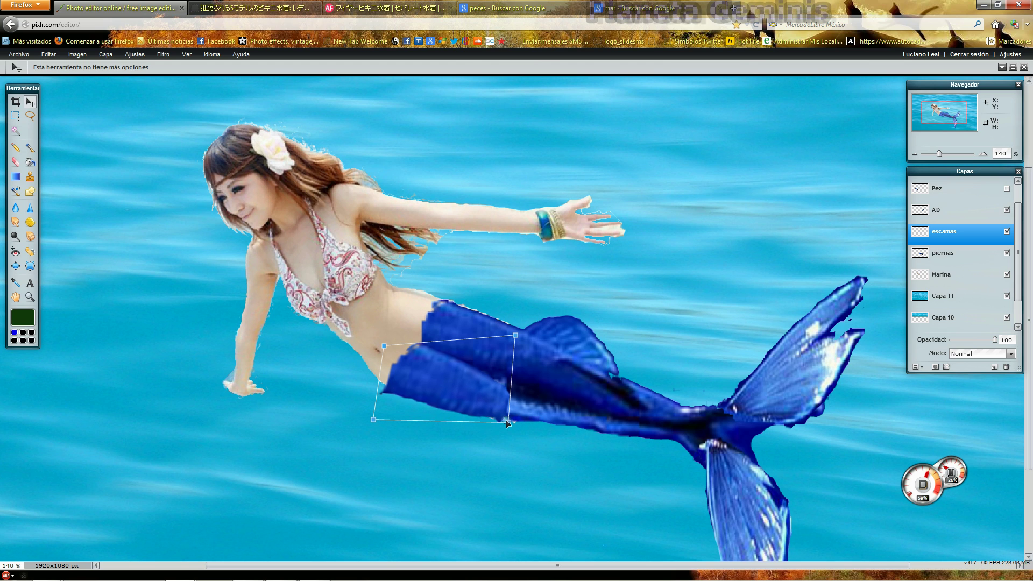
{"action": "key", "text": "Return"}
Erase along the escamas patch's edges with a soft 50 px brush at 11 opacity to blend it into the waist and tail.
{"action": "left_click", "coordinate": [15, 161]}
{"action": "left_click", "coordinate": [60, 68]}
{"action": "left_click", "coordinate": [136, 115]}
{"action": "left_click_drag", "start_coordinate": [216, 250], "coordinate": [197, 253]}
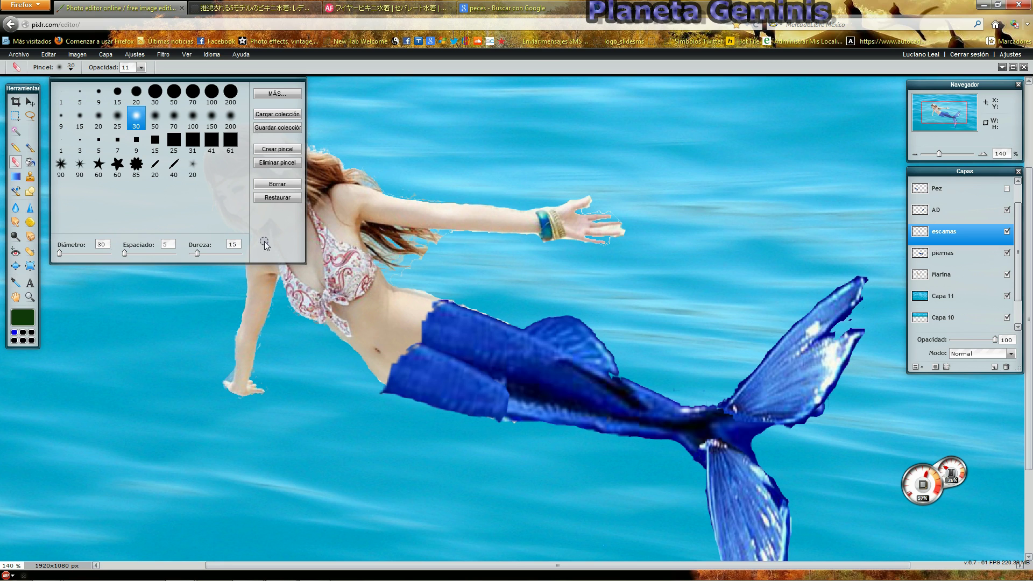
{"action": "left_click", "coordinate": [154, 115]}
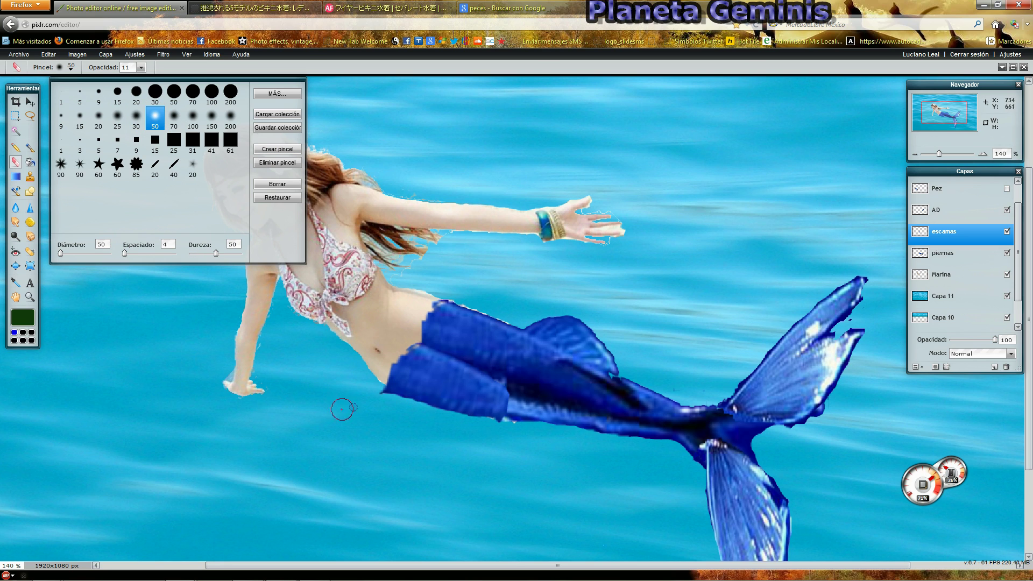
{"action": "left_click", "coordinate": [375, 395]}
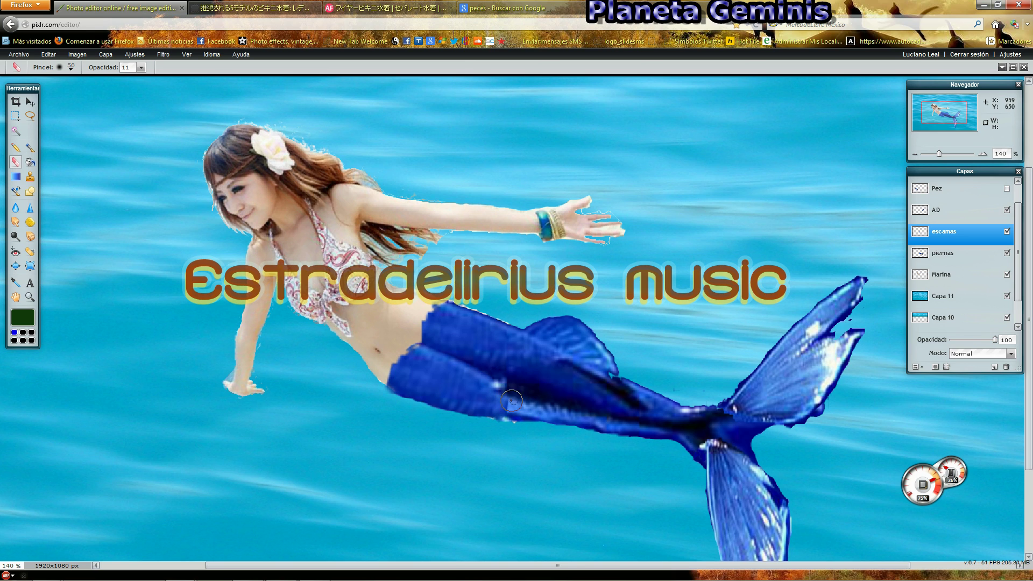
{"action": "left_click", "coordinate": [417, 312]}
{"action": "left_click", "coordinate": [382, 364]}
Soften the tail's waist edge on the piernas layer and the adjoining edge of the escamas patch with the eraser.
{"action": "left_click", "coordinate": [936, 251]}
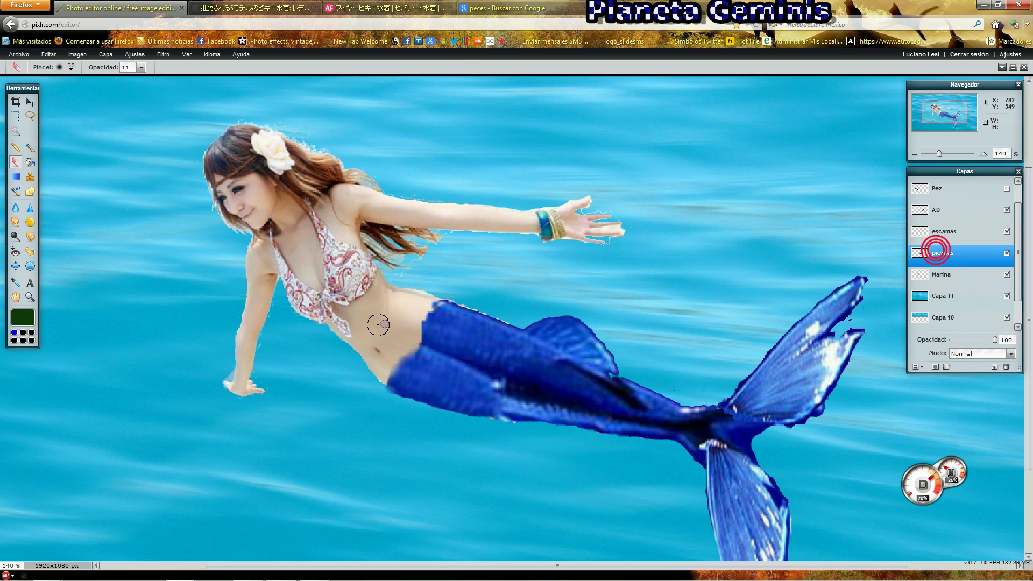
{"action": "left_click", "coordinate": [420, 304]}
{"action": "left_click", "coordinate": [410, 323]}
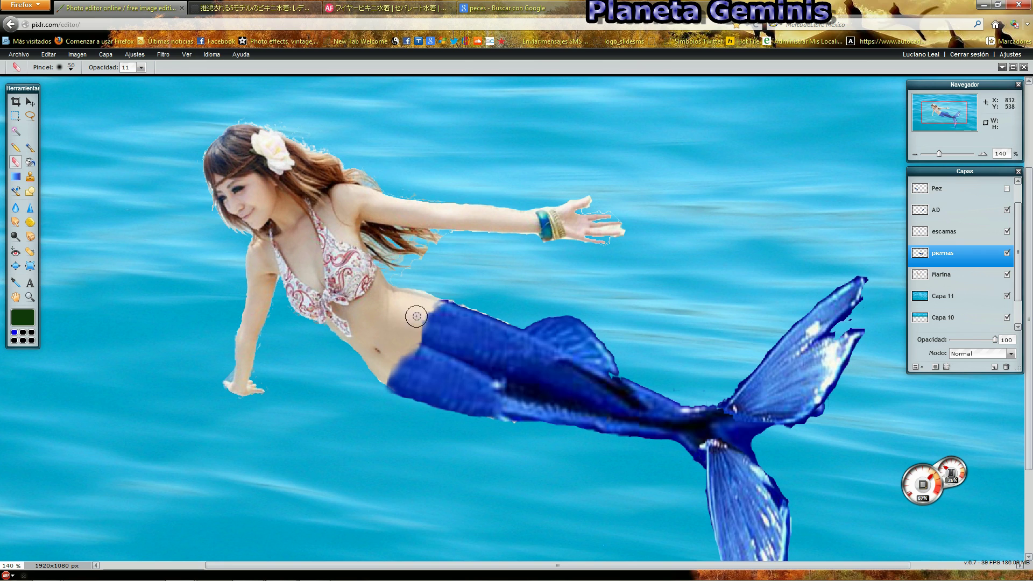
{"action": "left_click", "coordinate": [967, 238]}
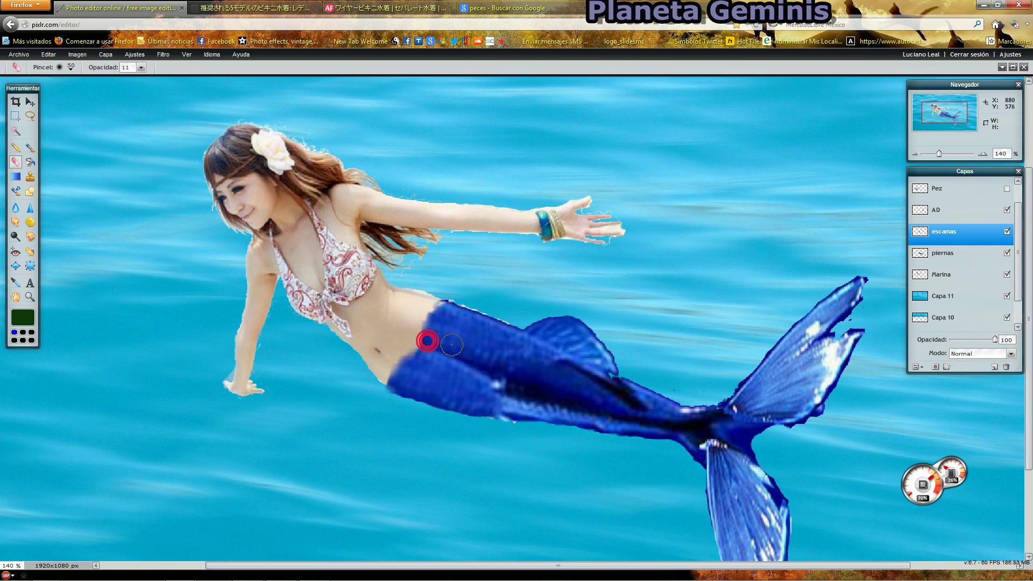
{"action": "left_click_drag", "start_coordinate": [441, 350], "coordinate": [430, 346]}
Hide the full-canvas water layer, Capa 11.
{"action": "scroll", "coordinate": [405, 288], "scroll_direction": "down", "scroll_amount": 5}
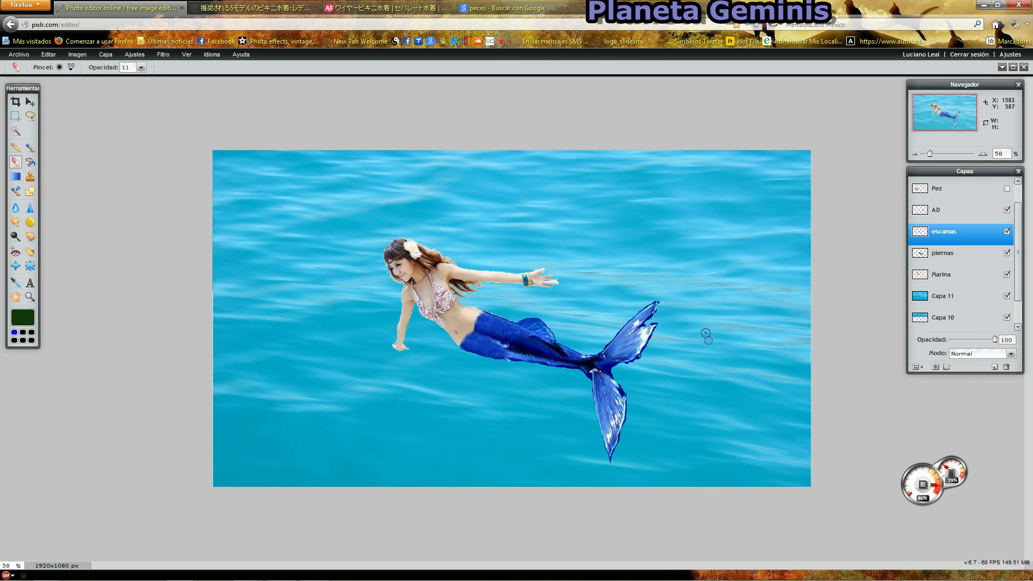
{"action": "left_click", "coordinate": [1005, 297]}
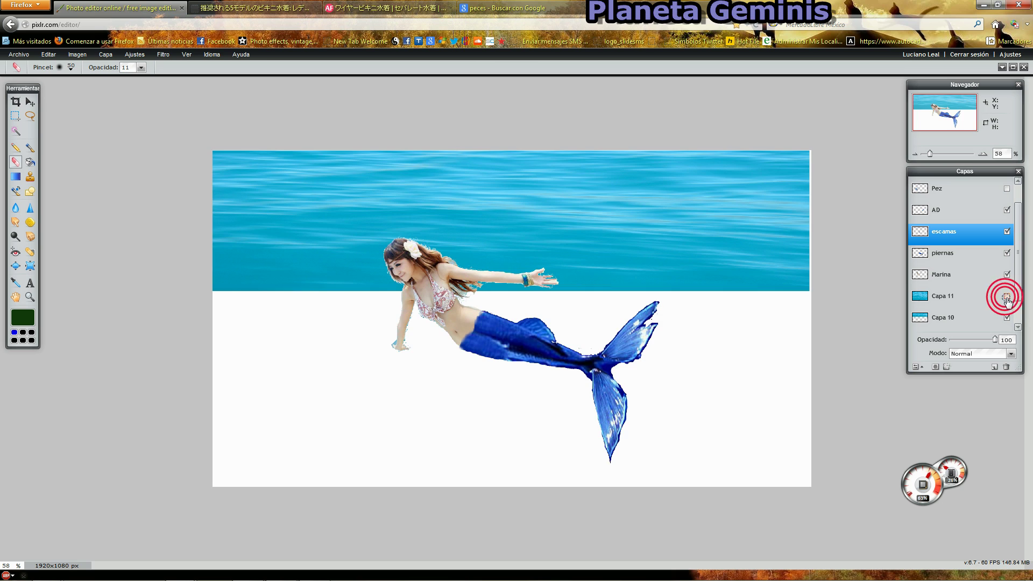
Delete the two water layers, Capa 11 and Capa 10, and flatten the remaining layers into one background.
{"action": "right_click", "coordinate": [938, 303]}
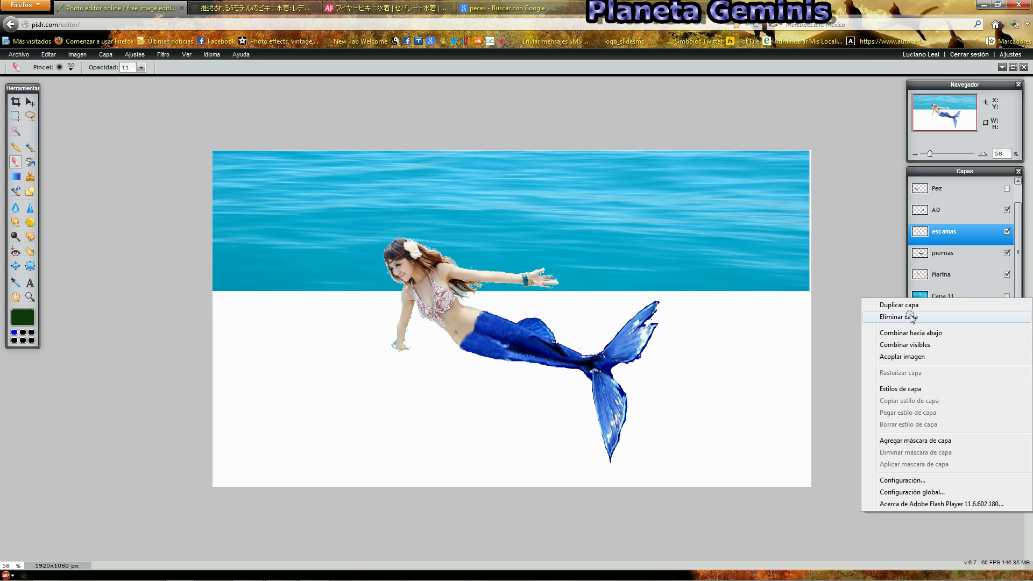
{"action": "left_click", "coordinate": [901, 318]}
{"action": "right_click", "coordinate": [945, 303]}
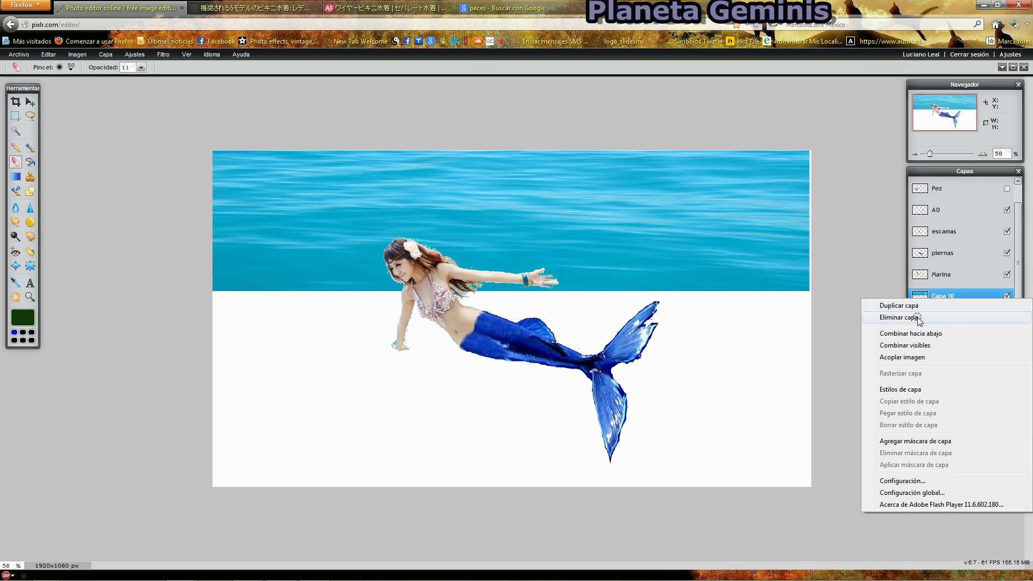
{"action": "left_click", "coordinate": [894, 317]}
{"action": "right_click", "coordinate": [949, 315]}
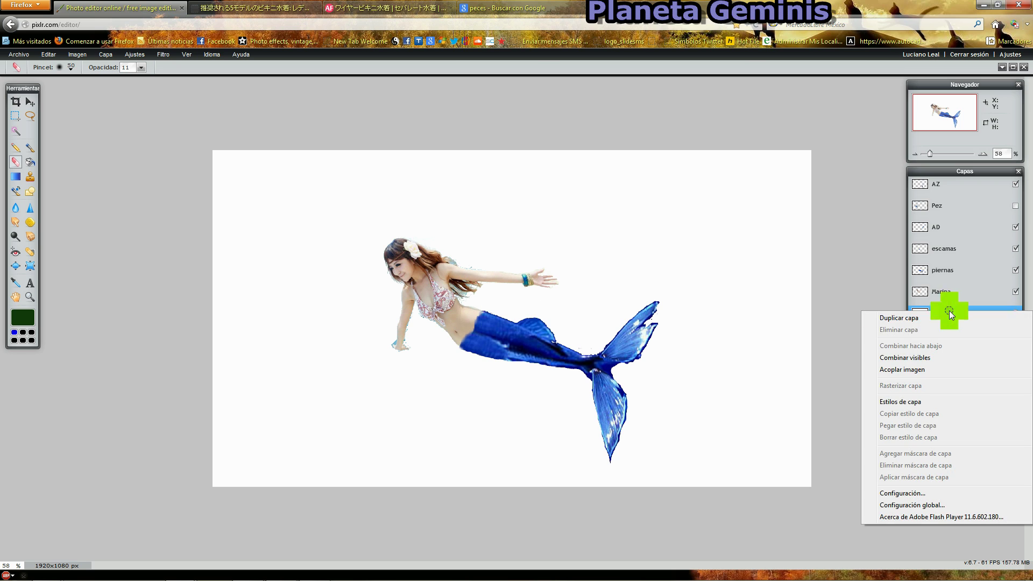
{"action": "left_click", "coordinate": [914, 370]}
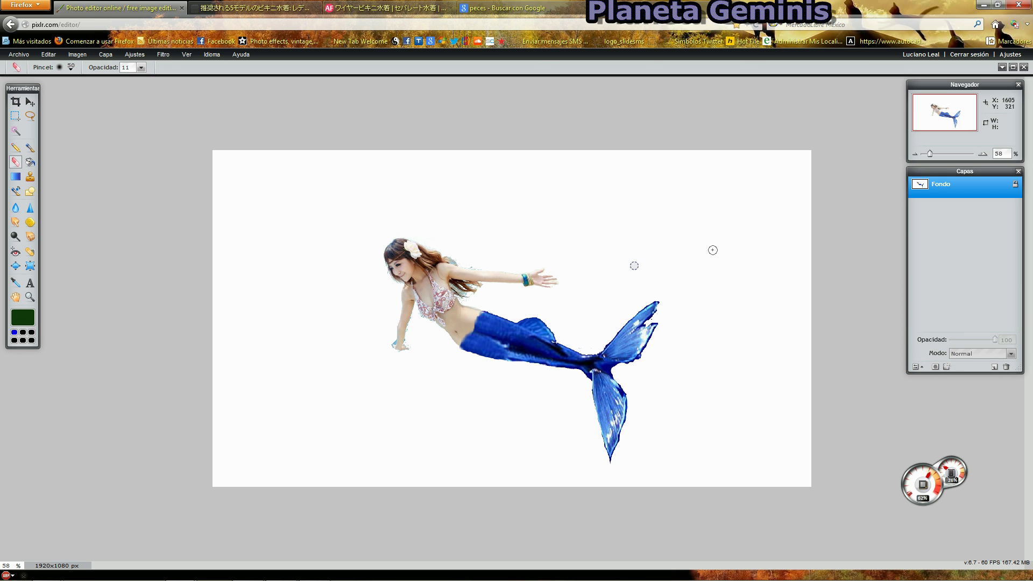
Copy the whole 1600x1200 water photo and paste it into the mermaid image as a new layer.
{"action": "left_click", "coordinate": [1002, 67]}
{"action": "left_click", "coordinate": [931, 96]}
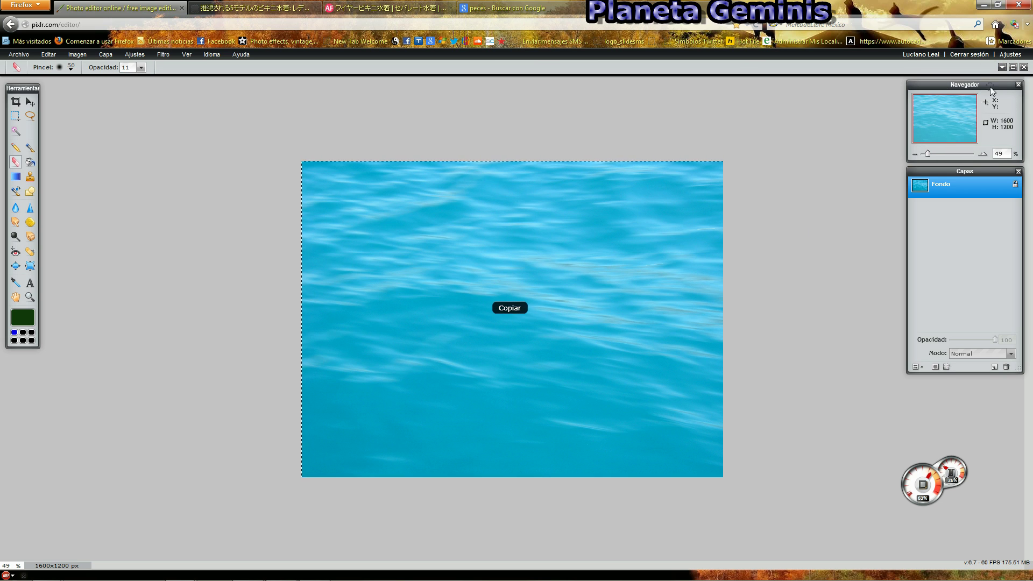
{"action": "left_click", "coordinate": [1002, 67]}
{"action": "left_click", "coordinate": [963, 94]}
{"action": "key", "text": "ctrl+v"}
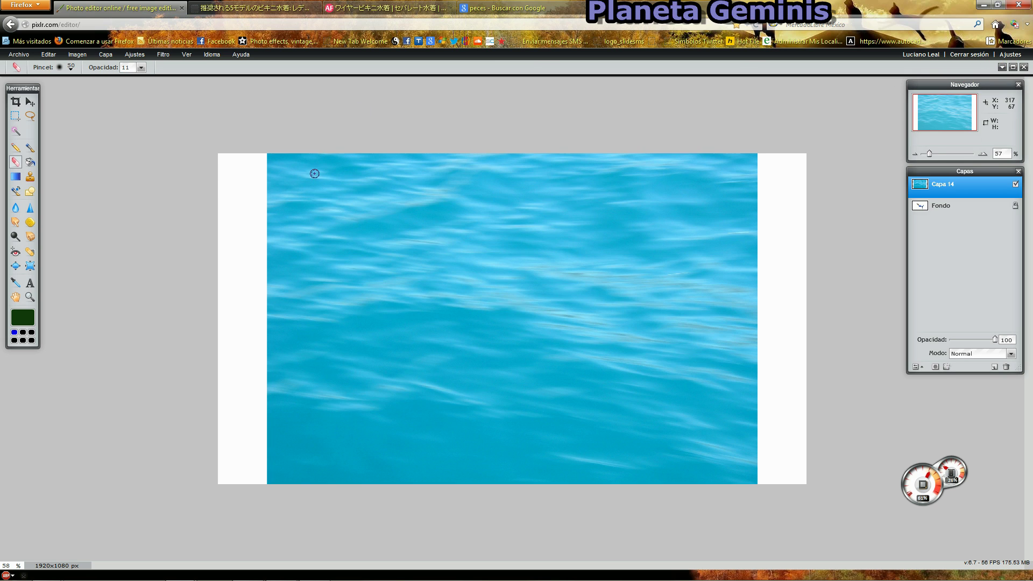
Stretch the pasted water layer with Free Transform until it covers the entire 1920x1080 canvas.
{"action": "key", "text": "ctrl+t"}
{"action": "left_click_drag", "start_coordinate": [513, 522], "coordinate": [512, 476]}
{"action": "left_click_drag", "start_coordinate": [515, 294], "coordinate": [495, 259]}
{"action": "left_click_drag", "start_coordinate": [247, 162], "coordinate": [219, 154]}
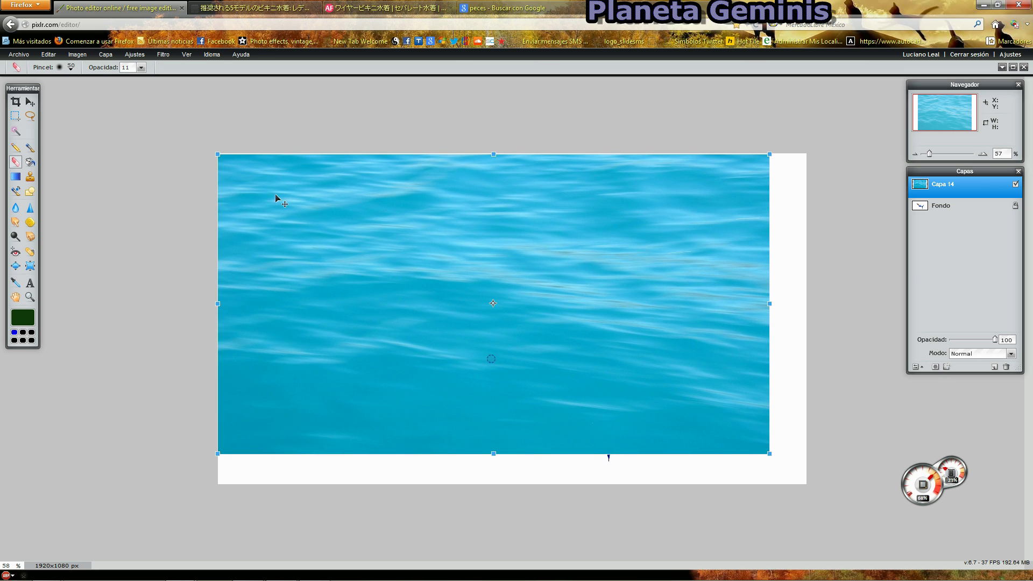
{"action": "left_click_drag", "start_coordinate": [768, 453], "coordinate": [810, 484]}
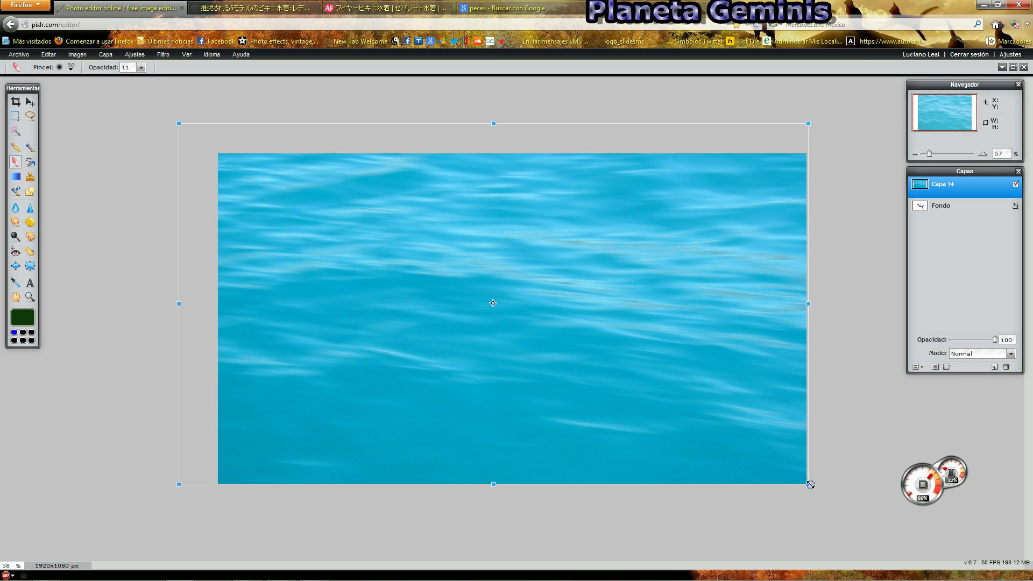
{"action": "left_click_drag", "start_coordinate": [490, 123], "coordinate": [492, 146]}
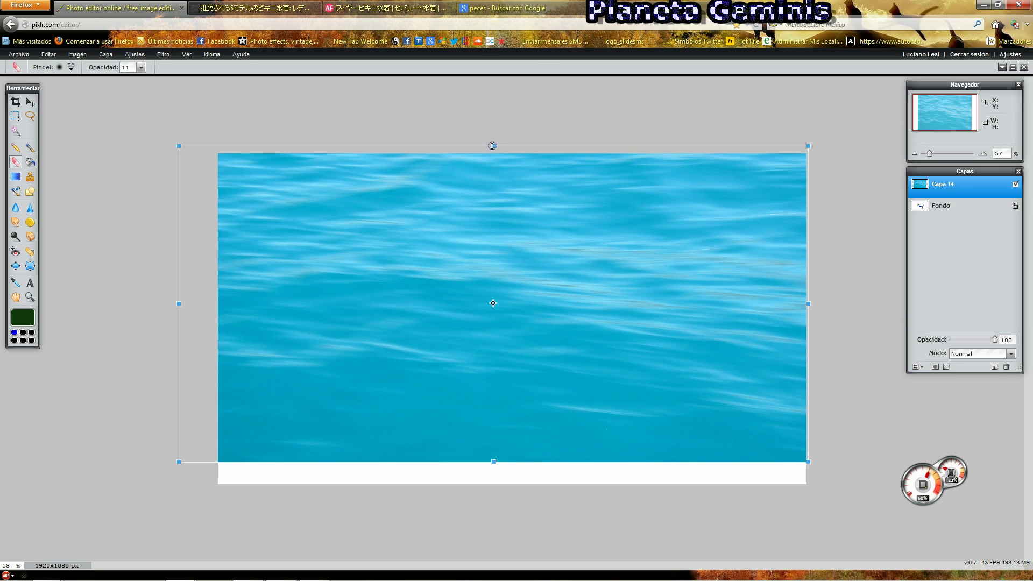
{"action": "left_click_drag", "start_coordinate": [178, 305], "coordinate": [211, 305]}
{"action": "left_click_drag", "start_coordinate": [563, 289], "coordinate": [572, 308]}
{"action": "left_click_drag", "start_coordinate": [501, 166], "coordinate": [501, 155]}
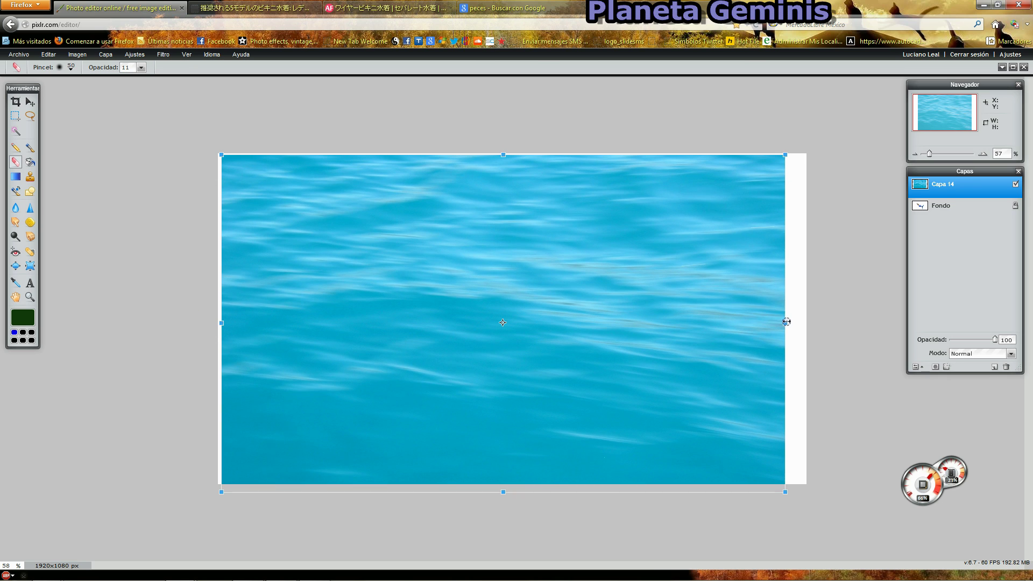
{"action": "left_click_drag", "start_coordinate": [786, 322], "coordinate": [796, 322]}
{"action": "left_click_drag", "start_coordinate": [569, 324], "coordinate": [575, 321]}
{"action": "left_click_drag", "start_coordinate": [802, 321], "coordinate": [811, 321]}
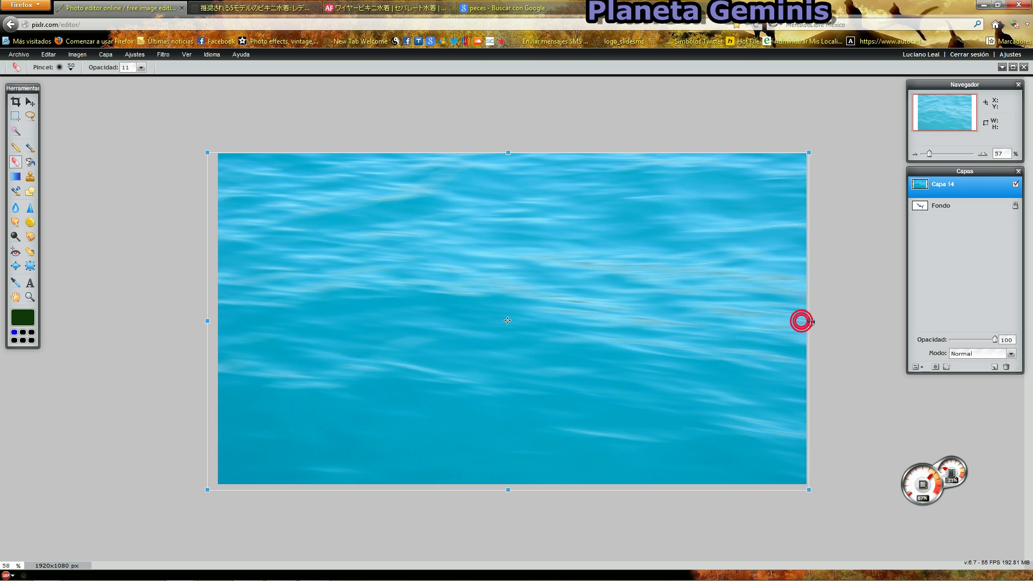
{"action": "key", "text": "Return"}
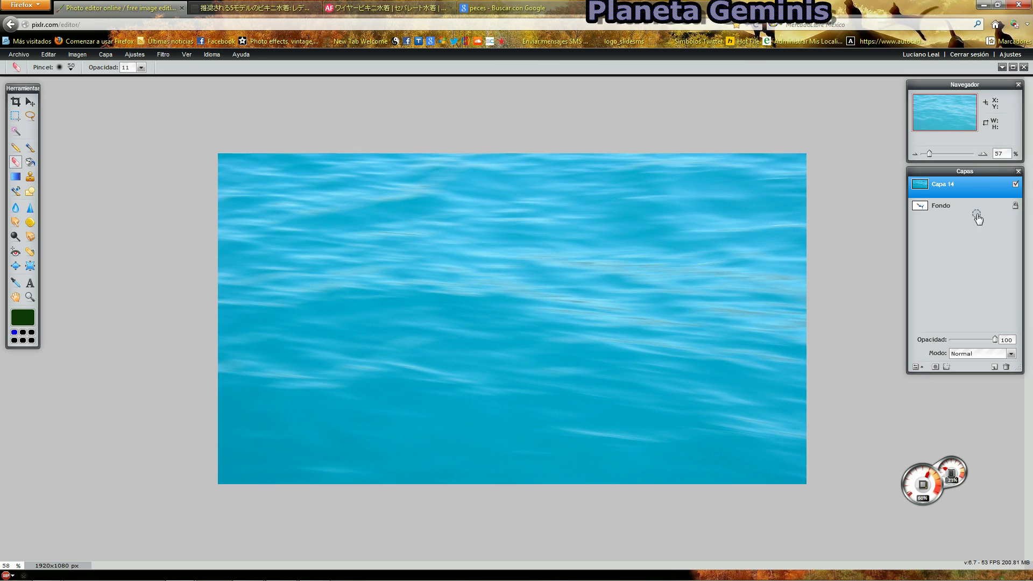
Select the mermaid's outline by inverting a Magic Wand selection of Fondo's white area, delete that shape from Capa 14, and deselect.
{"action": "left_click", "coordinate": [963, 204]}
{"action": "left_click", "coordinate": [16, 130]}
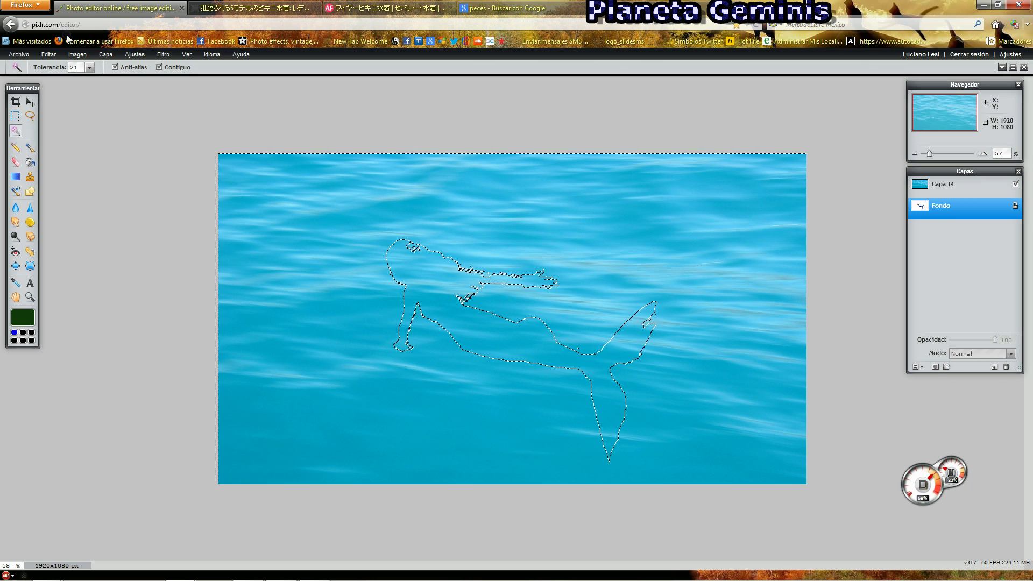
{"action": "left_click", "coordinate": [53, 56]}
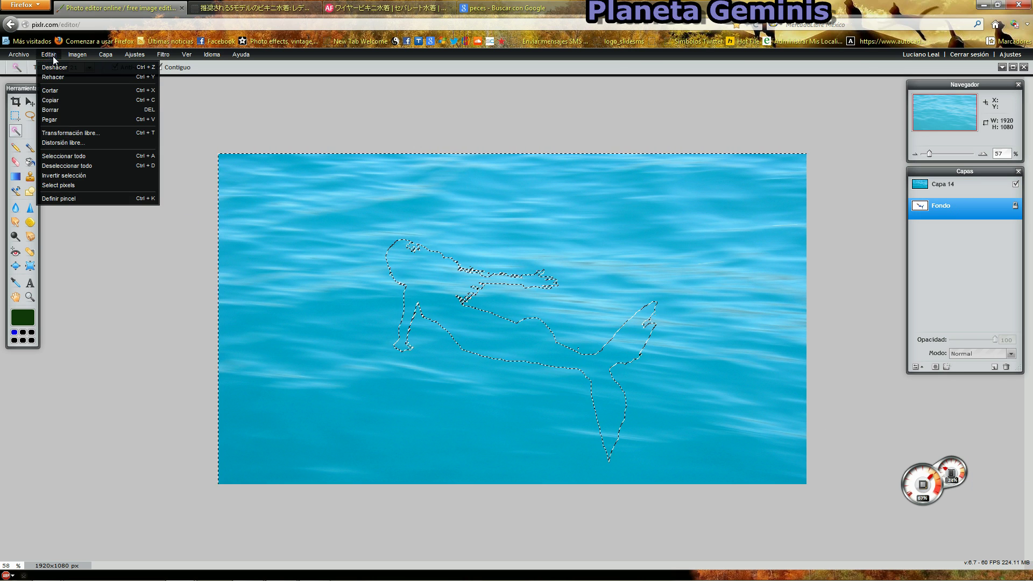
{"action": "left_click", "coordinate": [82, 175]}
{"action": "left_click", "coordinate": [964, 187]}
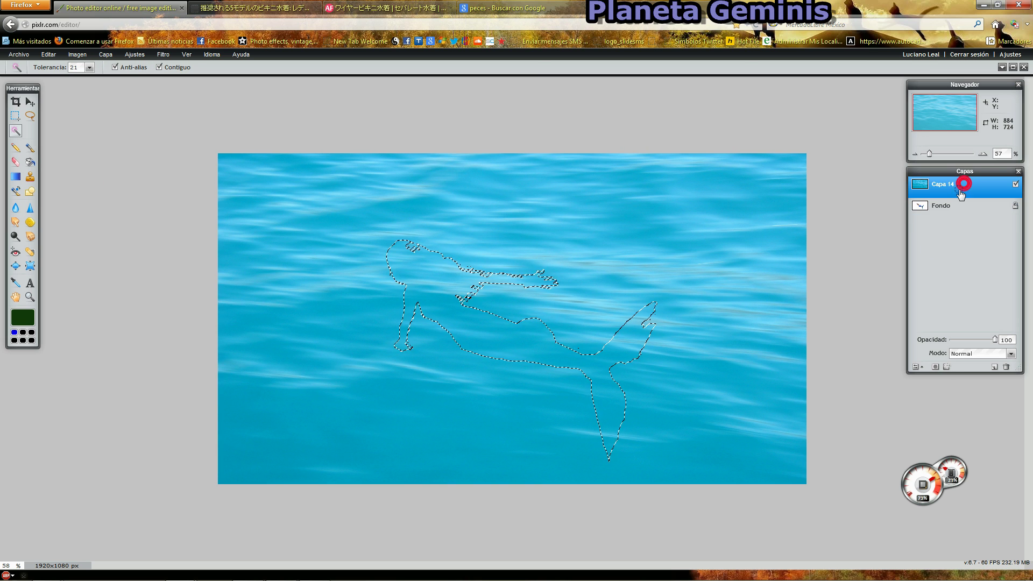
{"action": "key", "text": "Delete"}
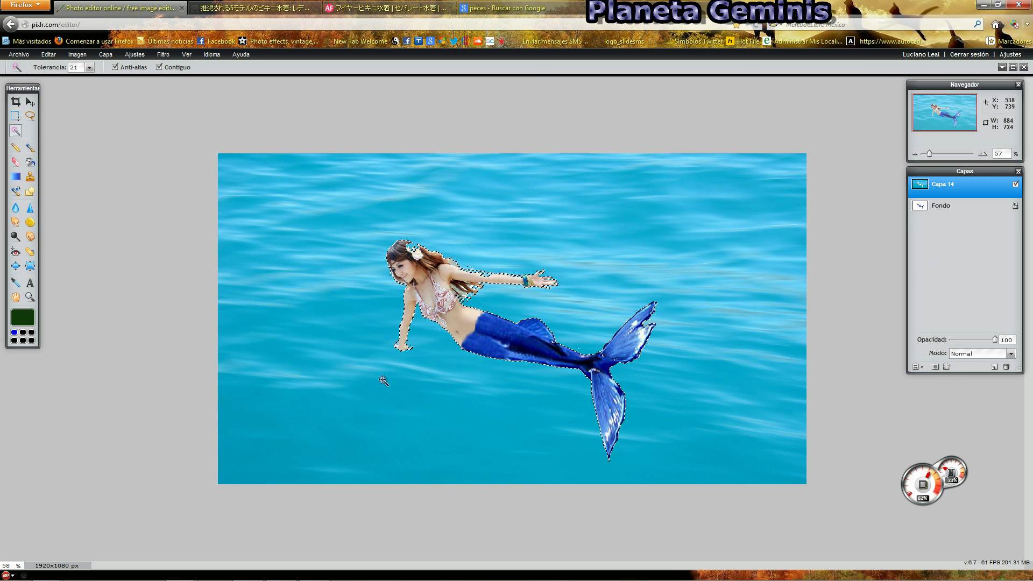
{"action": "left_click", "coordinate": [30, 102]}
{"action": "key", "text": "ctrl+d"}
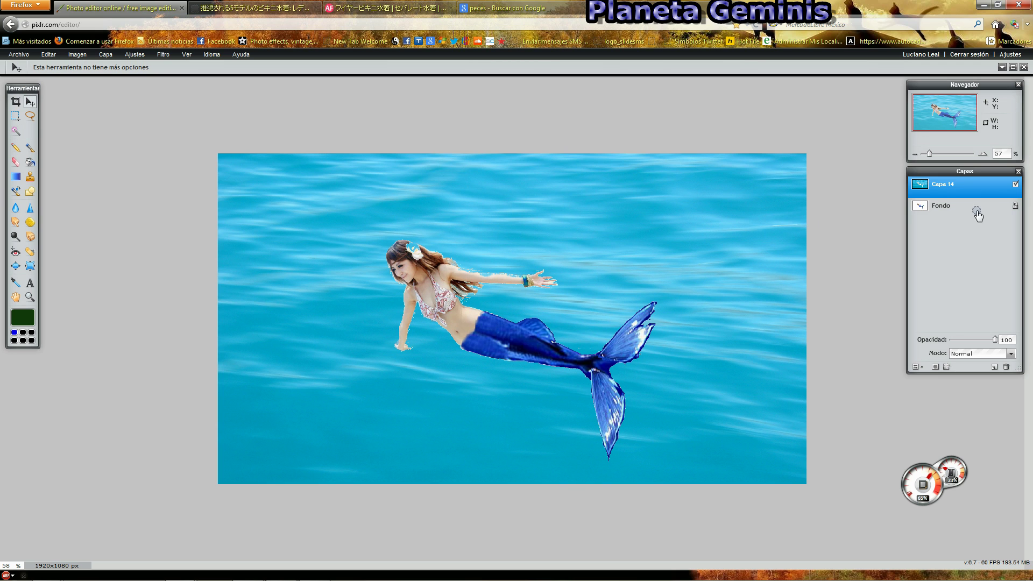
Shrink the water layer Capa 14 slightly with Free Transform and shift it downward on the canvas.
{"action": "left_click_drag", "start_coordinate": [221, 155], "coordinate": [321, 209]}
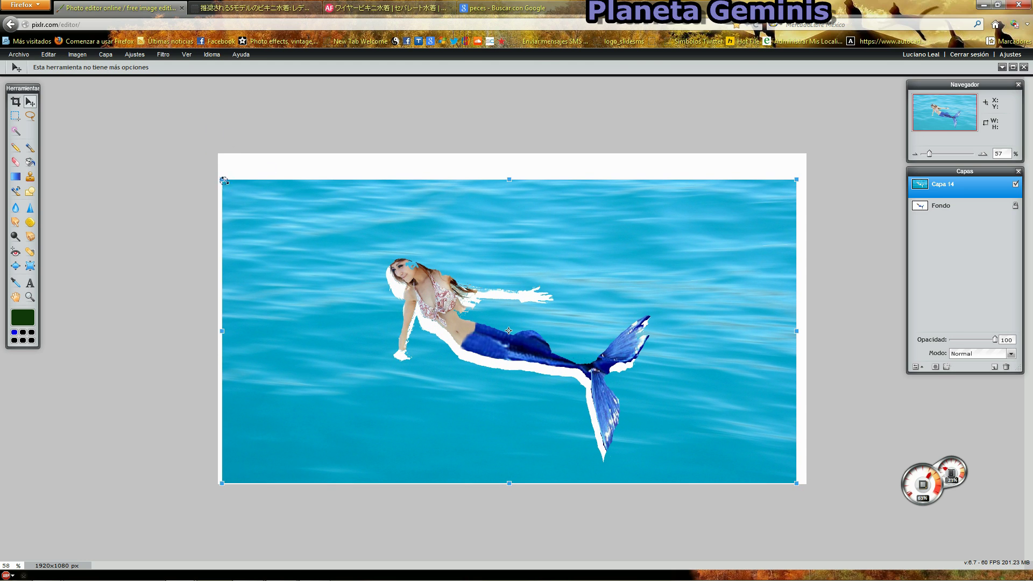
{"action": "left_click_drag", "start_coordinate": [225, 180], "coordinate": [219, 180]}
{"action": "left_click_drag", "start_coordinate": [341, 232], "coordinate": [341, 225]}
{"action": "key", "text": "Return"}
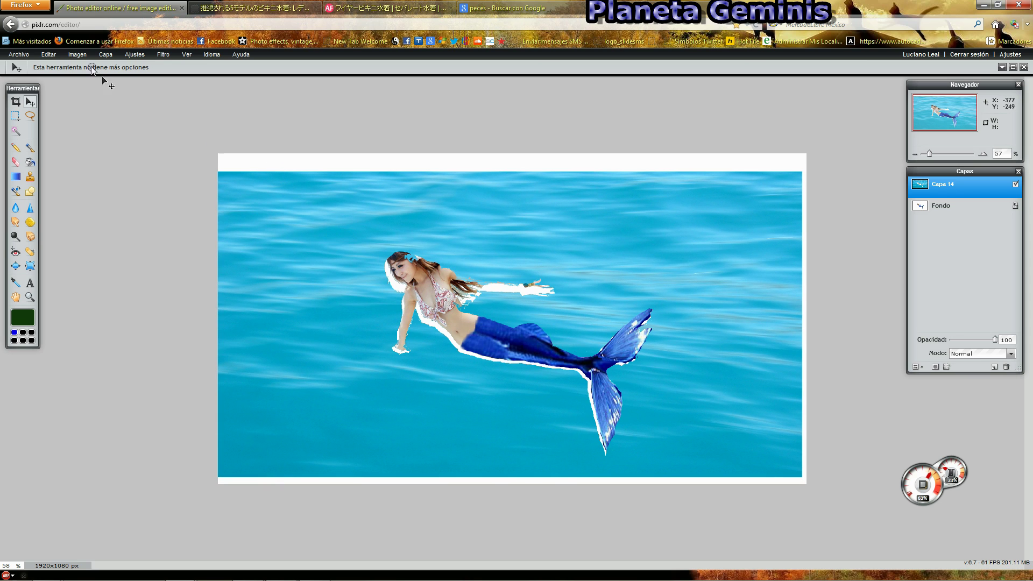
Distort Capa 14 by its corners into a flattened water band filling the canvas below the mermaid's waist, and apply the change.
{"action": "left_click", "coordinate": [77, 55]}
{"action": "mouse_move", "coordinate": [48, 54]}
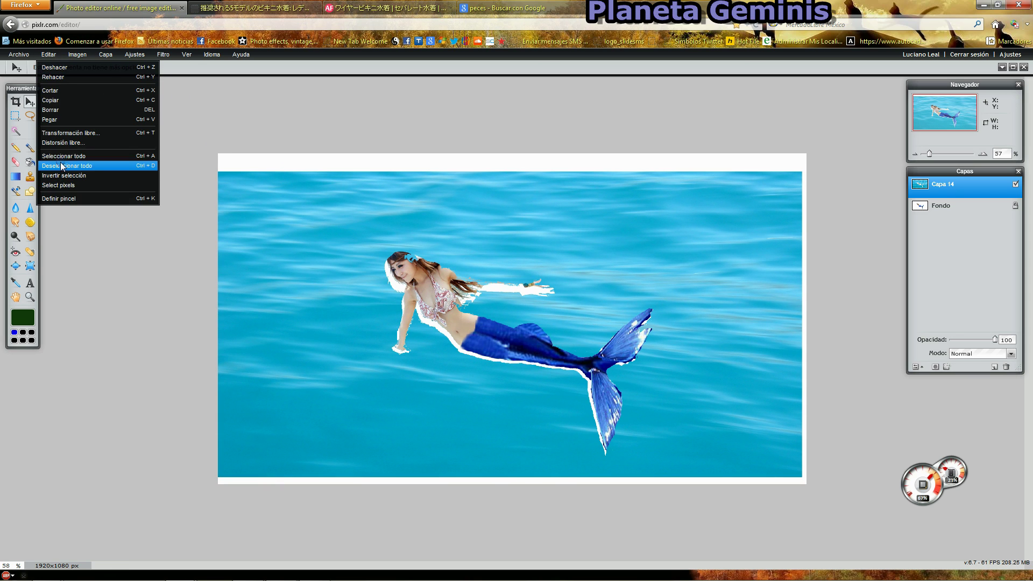
{"action": "left_click", "coordinate": [68, 146]}
{"action": "left_click_drag", "start_coordinate": [217, 478], "coordinate": [231, 485]}
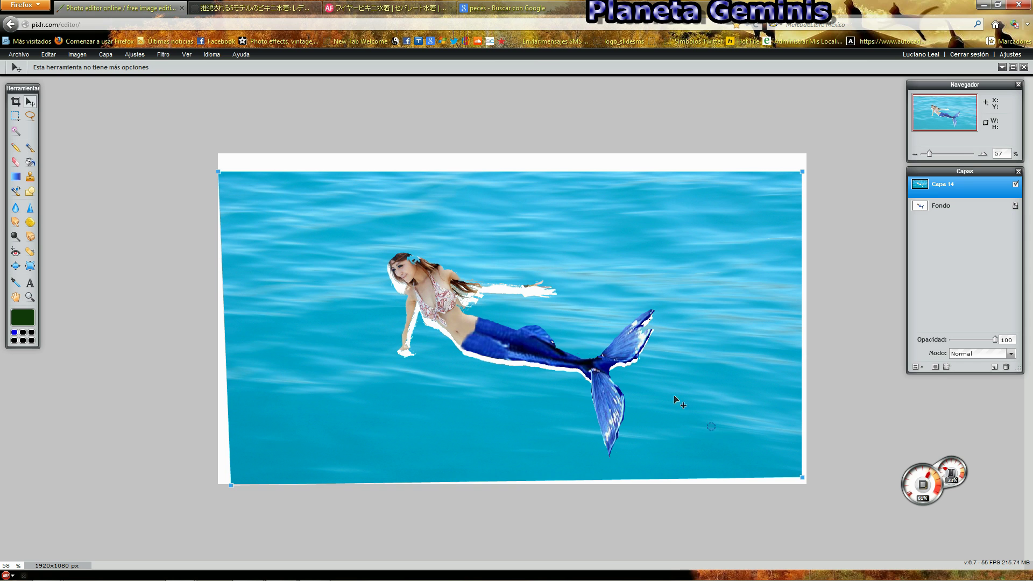
{"action": "left_click_drag", "start_coordinate": [801, 478], "coordinate": [801, 480]}
{"action": "left_click_drag", "start_coordinate": [802, 172], "coordinate": [817, 260]}
{"action": "left_click_drag", "start_coordinate": [218, 173], "coordinate": [199, 304]}
{"action": "left_click_drag", "start_coordinate": [228, 486], "coordinate": [219, 487]}
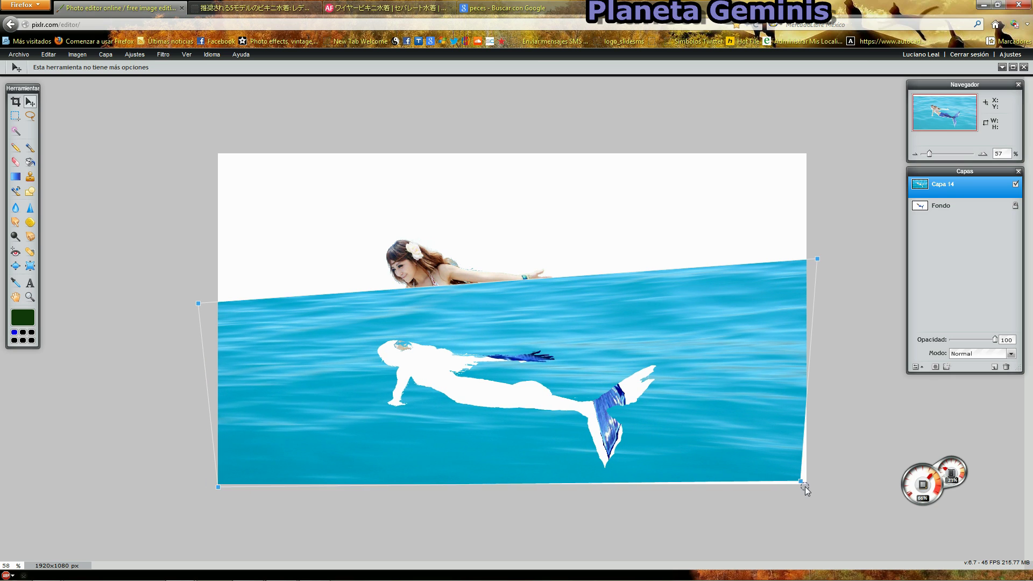
{"action": "left_click_drag", "start_coordinate": [801, 481], "coordinate": [809, 488]}
{"action": "left_click_drag", "start_coordinate": [816, 259], "coordinate": [845, 342]}
{"action": "left_click_drag", "start_coordinate": [195, 303], "coordinate": [174, 352]}
{"action": "left_click_drag", "start_coordinate": [844, 342], "coordinate": [856, 371]}
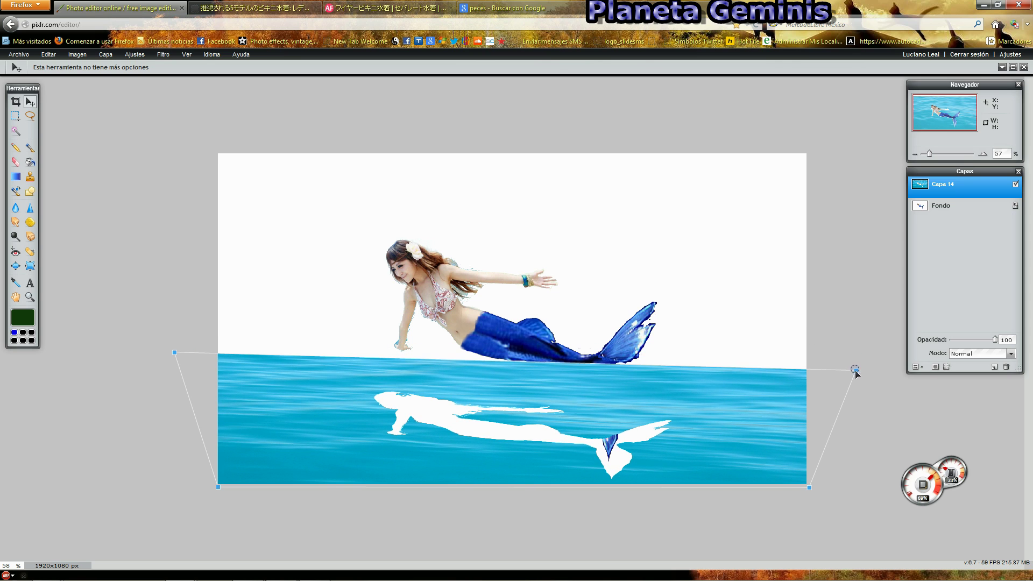
{"action": "left_click", "coordinate": [854, 369]}
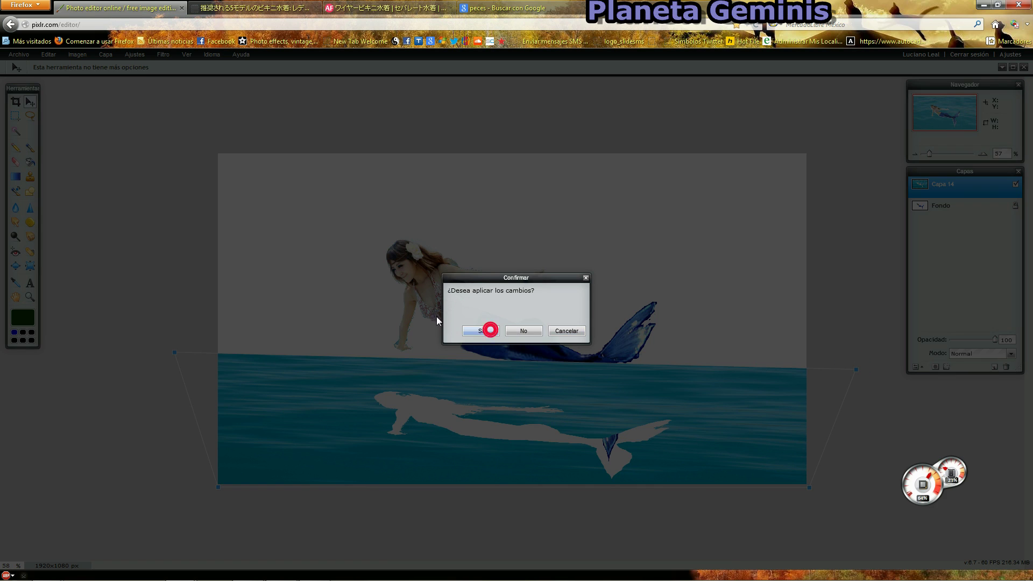
{"action": "left_click", "coordinate": [490, 330]}
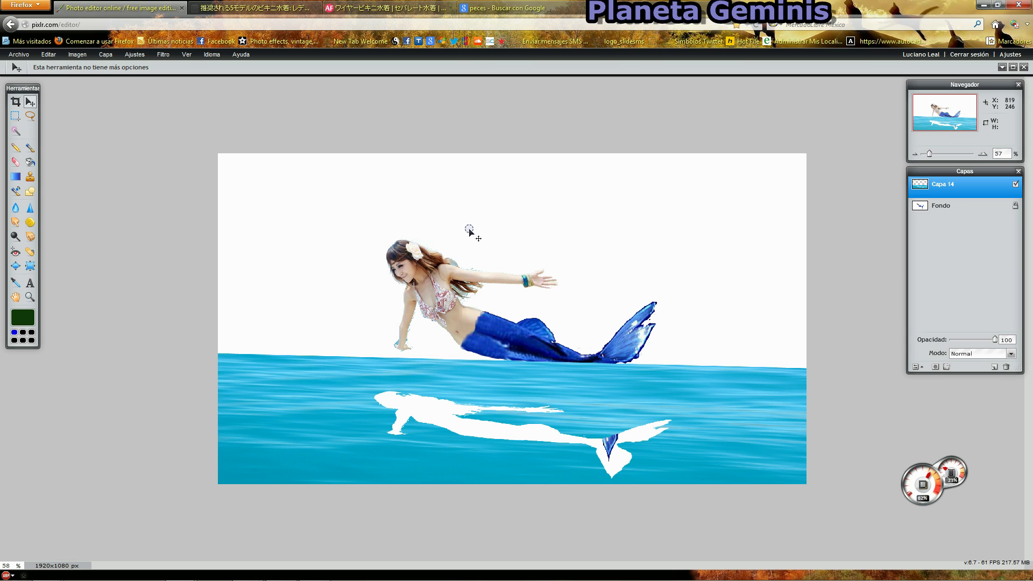
Paste the water photo again and distort its corners into a widened band across the upper part of the canvas.
{"action": "key", "text": "ctrl+v"}
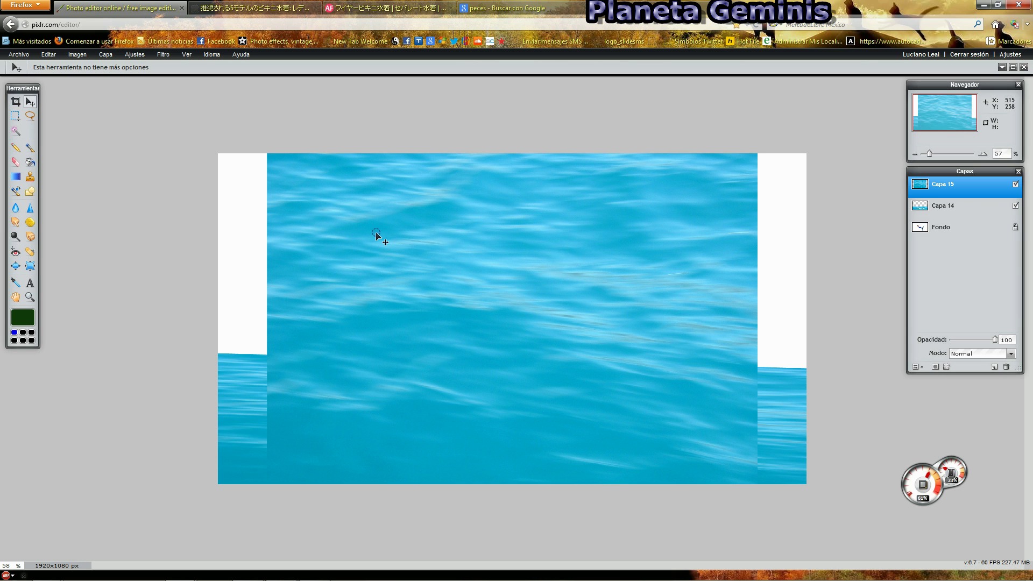
{"action": "left_click", "coordinate": [48, 54]}
{"action": "left_click", "coordinate": [107, 142]}
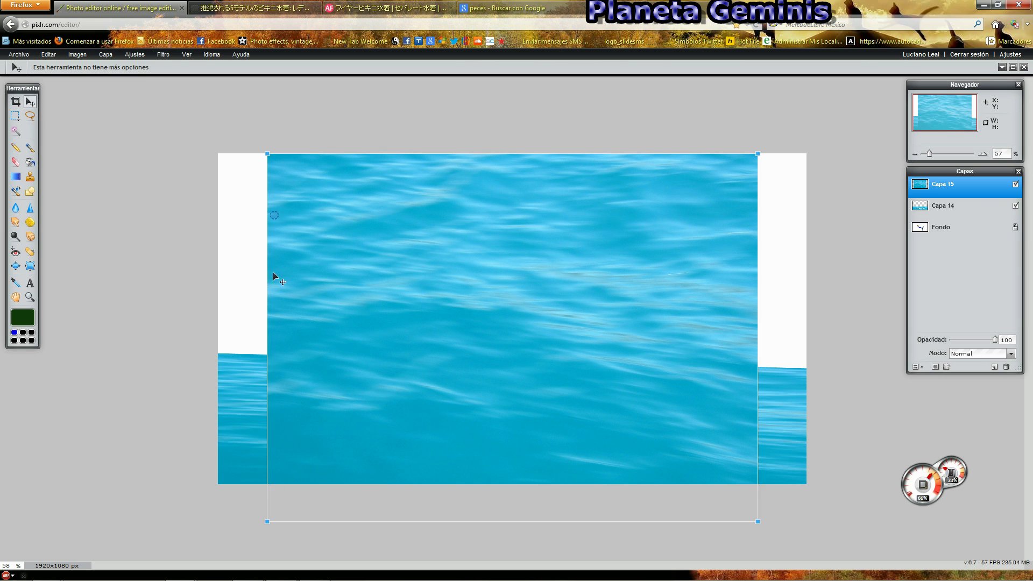
{"action": "left_click_drag", "start_coordinate": [268, 153], "coordinate": [201, 145]}
{"action": "left_click_drag", "start_coordinate": [758, 153], "coordinate": [821, 147]}
{"action": "left_click_drag", "start_coordinate": [267, 521], "coordinate": [219, 225]}
{"action": "left_click_drag", "start_coordinate": [757, 520], "coordinate": [809, 245]}
{"action": "left_click_drag", "start_coordinate": [217, 223], "coordinate": [222, 247]}
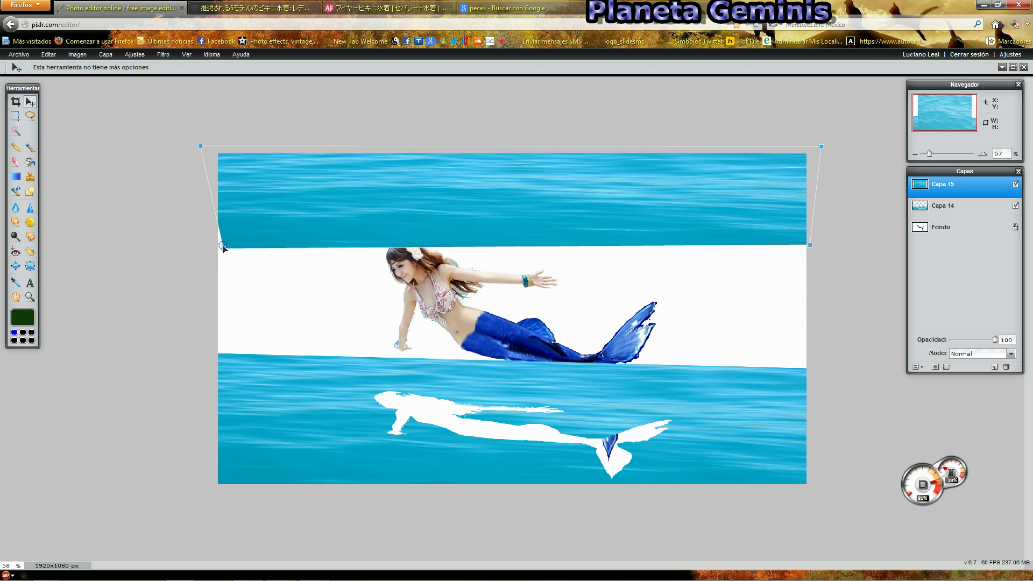
{"action": "left_click_drag", "start_coordinate": [810, 243], "coordinate": [805, 248]}
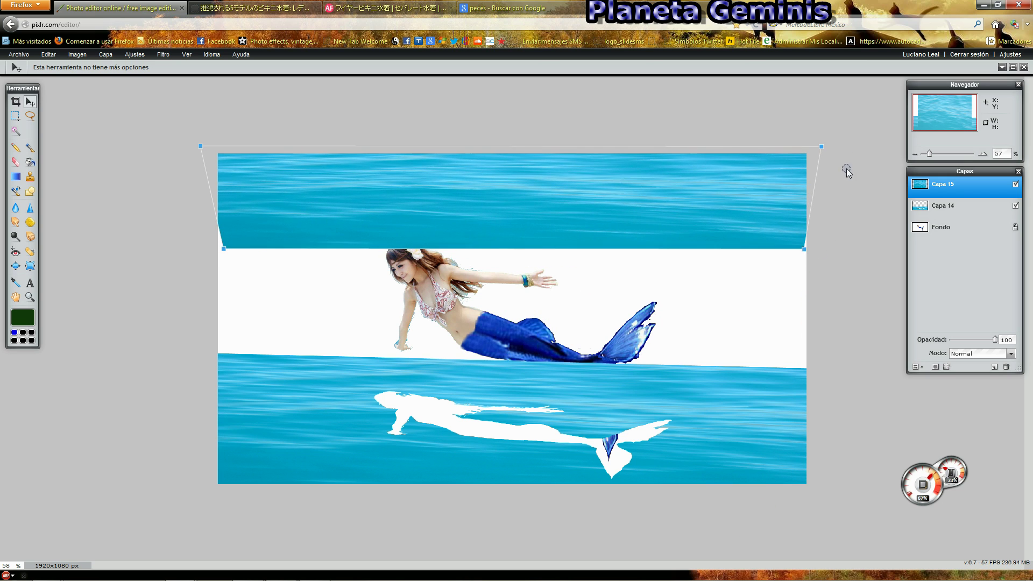
Adjust the upper water band's two lower corners so its edge slopes slightly down to the right, and apply the distortion.
{"action": "left_click_drag", "start_coordinate": [231, 252], "coordinate": [217, 229]}
{"action": "left_click_drag", "start_coordinate": [790, 247], "coordinate": [808, 267]}
{"action": "mouse_move", "coordinate": [215, 230]}
{"action": "left_mouse_down"}
{"action": "mouse_move", "coordinate": [212, 264]}
{"action": "mouse_move", "coordinate": [210, 244]}
{"action": "left_mouse_up"}
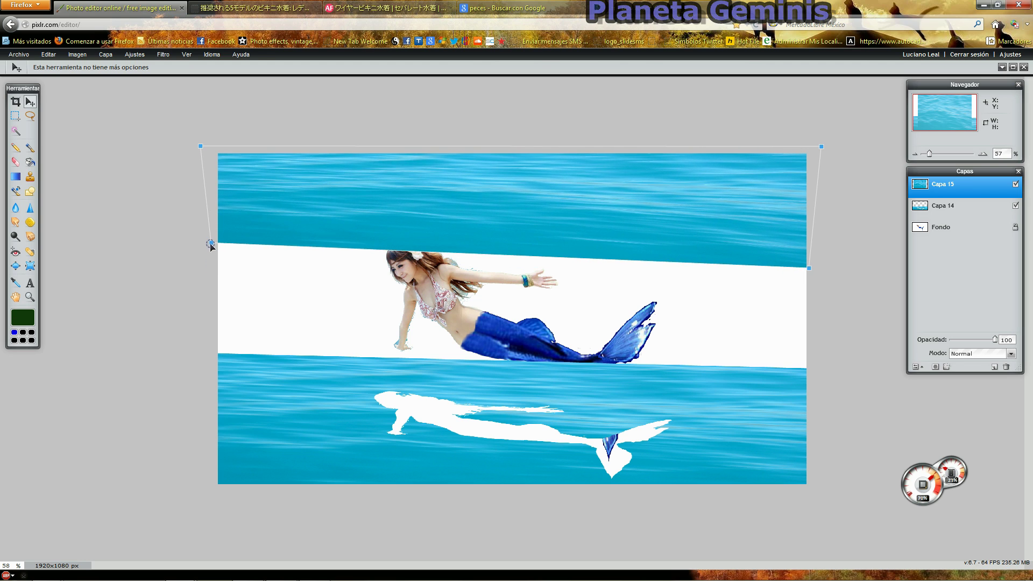
{"action": "left_click_drag", "start_coordinate": [808, 267], "coordinate": [815, 259]}
{"action": "left_click_drag", "start_coordinate": [211, 245], "coordinate": [213, 254]}
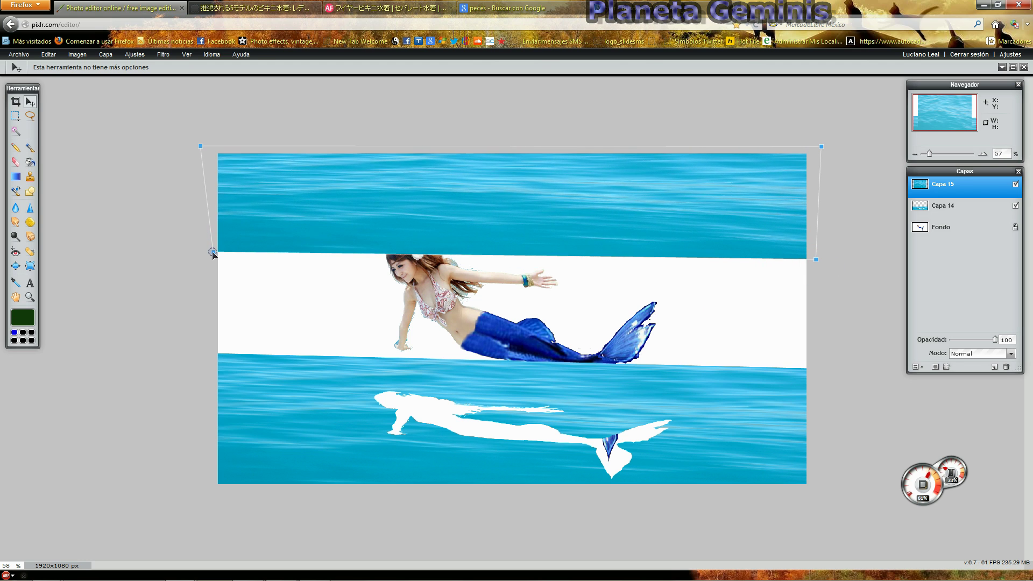
{"action": "key", "text": "Return"}
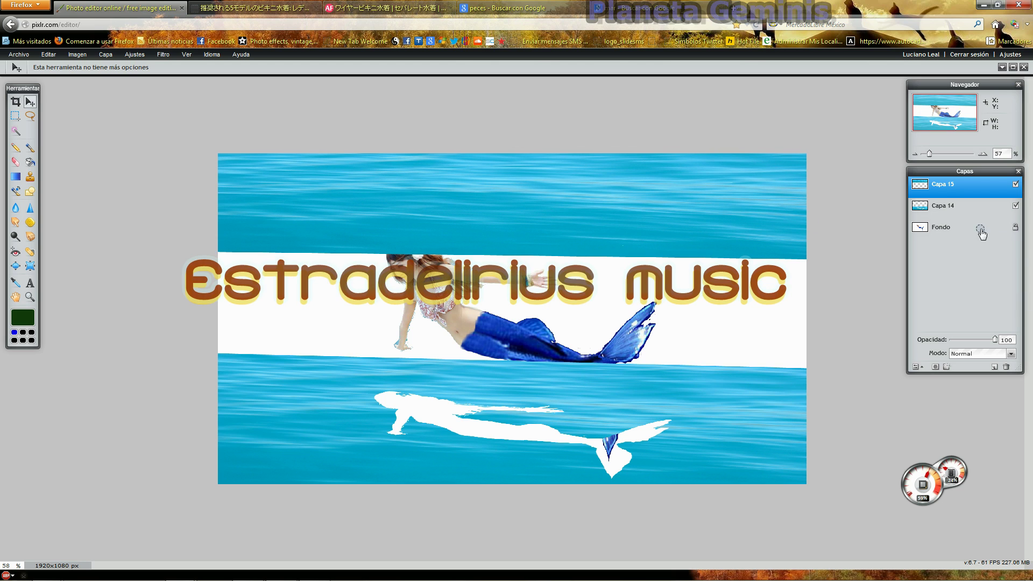
{"action": "left_click", "coordinate": [955, 224]}
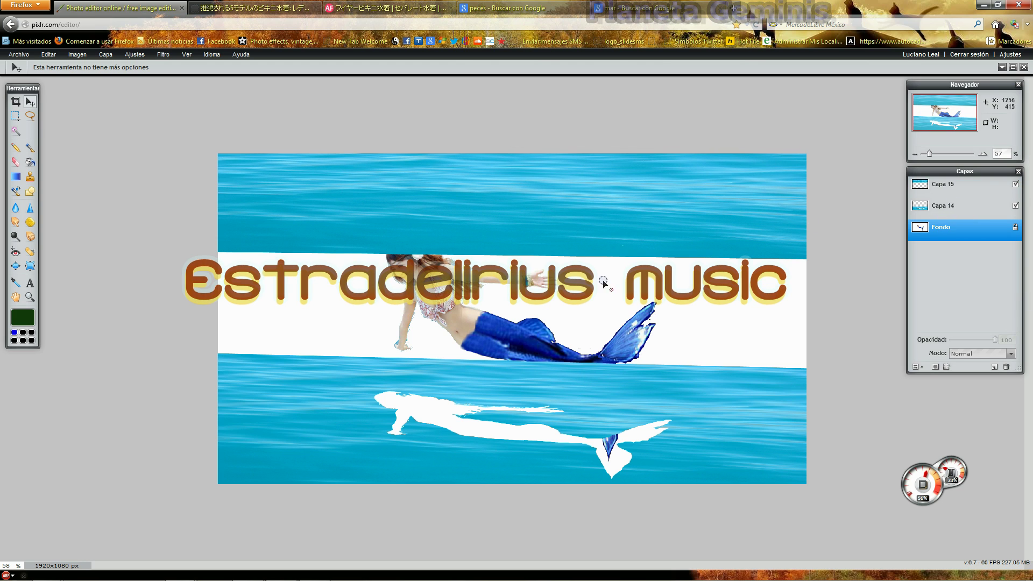
{"action": "right_click", "coordinate": [963, 228]}
{"action": "left_click", "coordinate": [16, 131]}
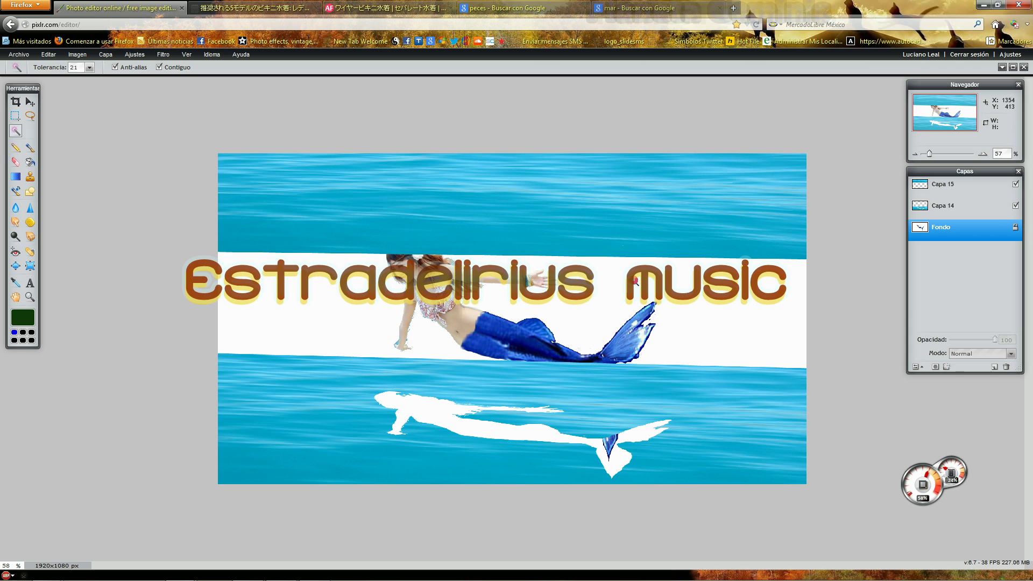
{"action": "left_click", "coordinate": [392, 226]}
{"action": "left_click", "coordinate": [164, 151]}
{"action": "left_click", "coordinate": [30, 102]}
Hide the water layers Capa 14 and Capa 15 and trace a loose freehand lasso selection around the whole mermaid.
{"action": "left_click", "coordinate": [992, 208]}
{"action": "left_click", "coordinate": [29, 116]}
{"action": "left_click", "coordinate": [1015, 205]}
{"action": "left_click", "coordinate": [1015, 184]}
{"action": "mouse_move", "coordinate": [379, 222]}
{"action": "left_mouse_down"}
{"action": "mouse_move", "coordinate": [618, 468]}
{"action": "mouse_move", "coordinate": [511, 296]}
{"action": "left_mouse_up"}
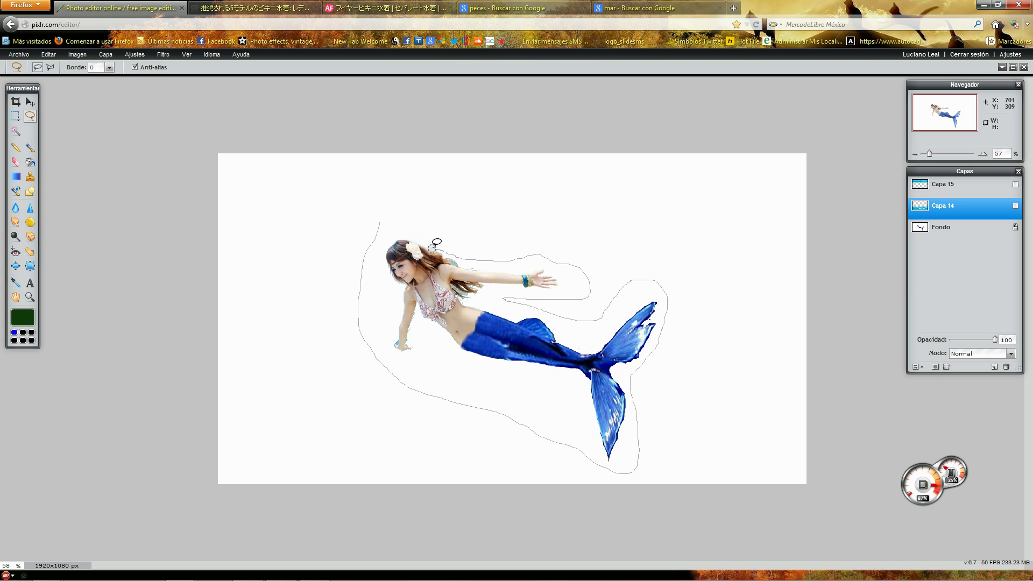
{"action": "left_click_drag", "start_coordinate": [365, 265], "coordinate": [356, 274]}
{"action": "key", "text": "ctrl+c"}
{"action": "key", "text": "ctrl+v"}
{"action": "left_click", "coordinate": [1015, 206]}
{"action": "left_click", "coordinate": [957, 250]}
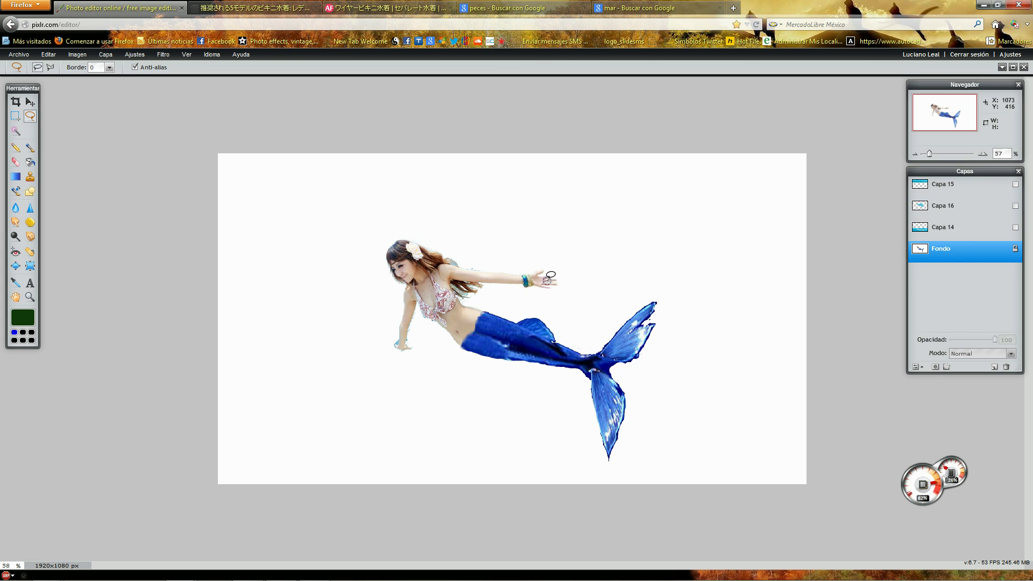
{"action": "left_click", "coordinate": [48, 54]}
{"action": "left_click", "coordinate": [54, 69]}
{"action": "left_click", "coordinate": [48, 54]}
{"action": "left_click", "coordinate": [55, 70]}
Copy the lassoed mermaid from the Fondo layer and paste it as a new layer.
{"action": "key", "text": "ctrl+c"}
{"action": "key", "text": "ctrl+v"}
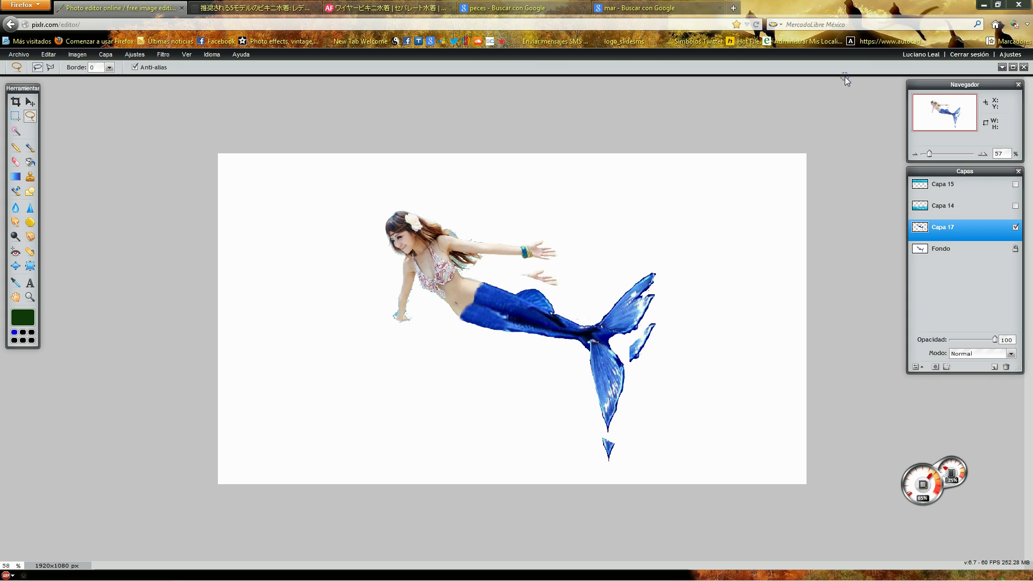
Add a new layer, fill it with the current dark green and place it beneath the pasted mermaid layer.
{"action": "left_click", "coordinate": [103, 55]}
{"action": "left_click", "coordinate": [108, 66]}
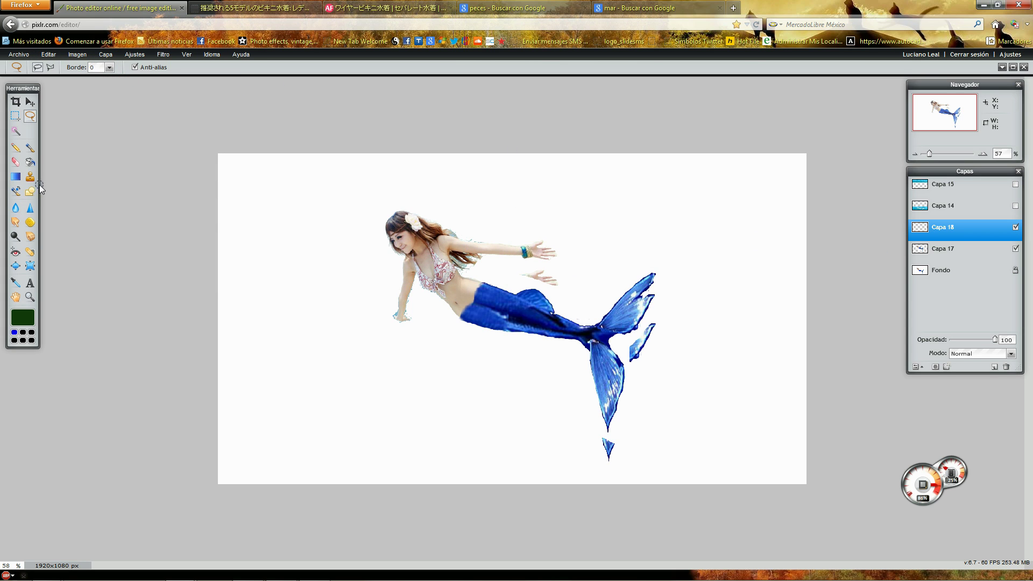
{"action": "left_click", "coordinate": [30, 162]}
{"action": "left_click", "coordinate": [398, 244]}
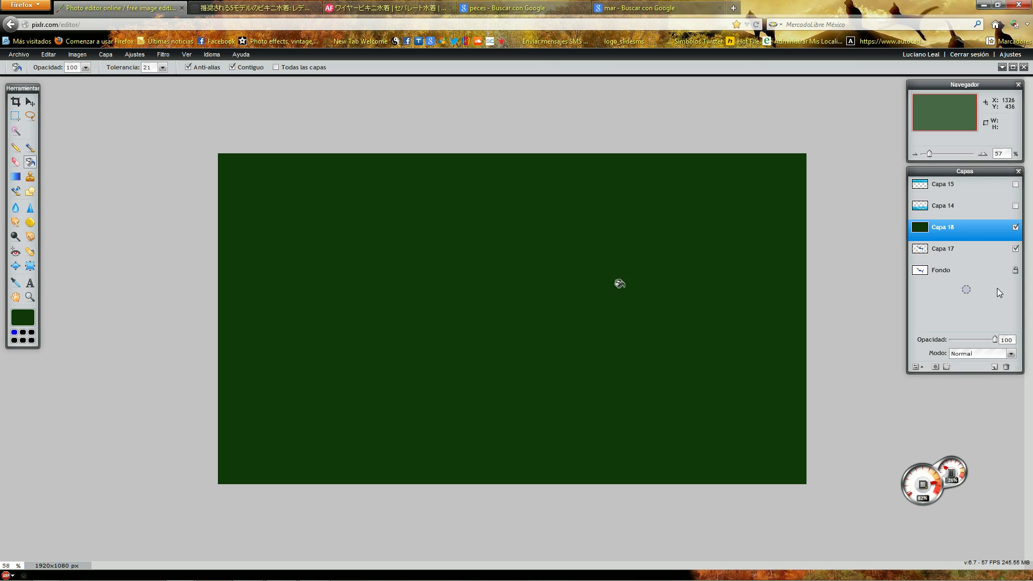
{"action": "left_click_drag", "start_coordinate": [955, 233], "coordinate": [951, 259]}
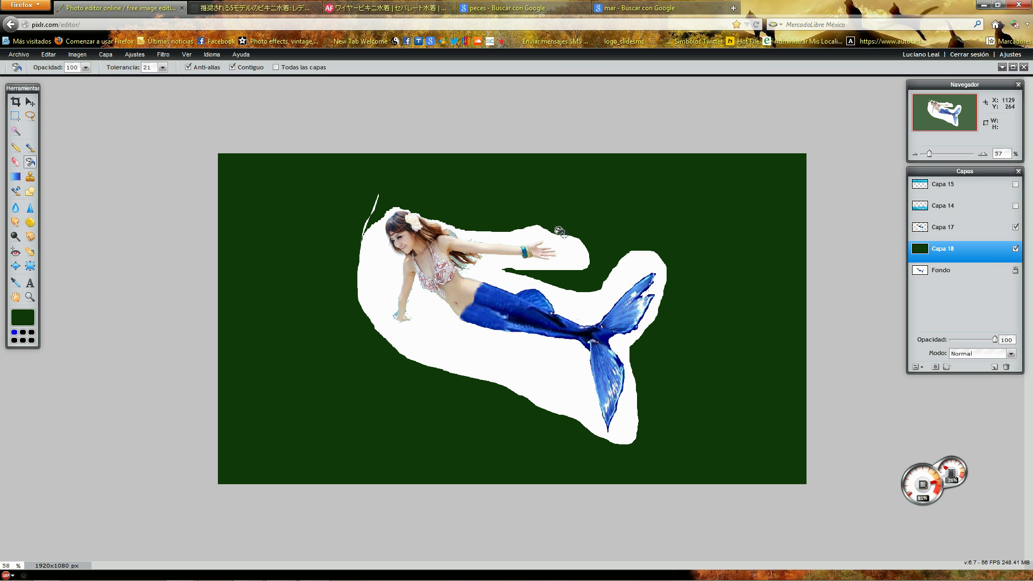
Rename the mermaid cutout layer to "sirena" and select its white surround with the Wand tool.
{"action": "left_click", "coordinate": [15, 131]}
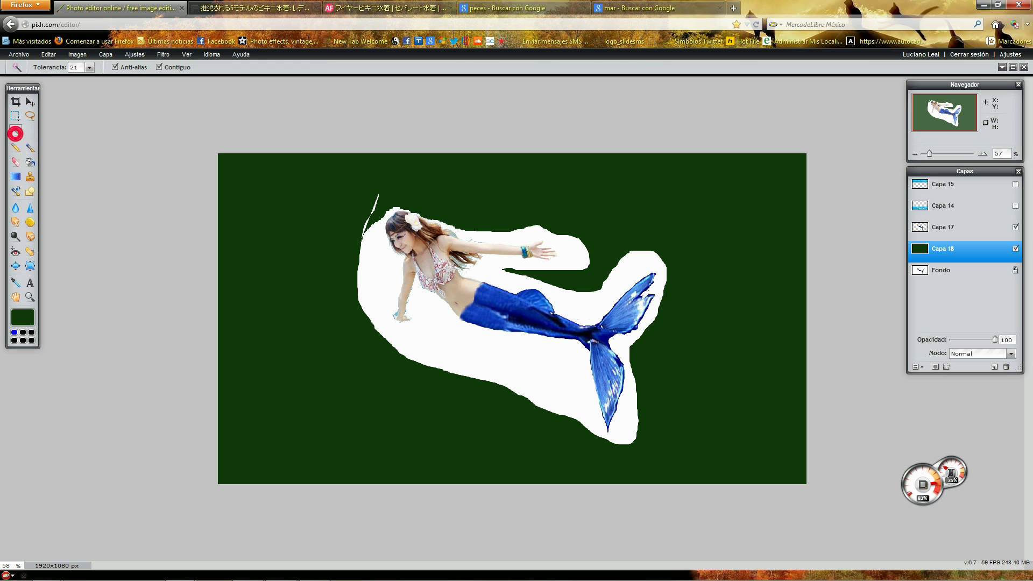
{"action": "double_click", "coordinate": [947, 231]}
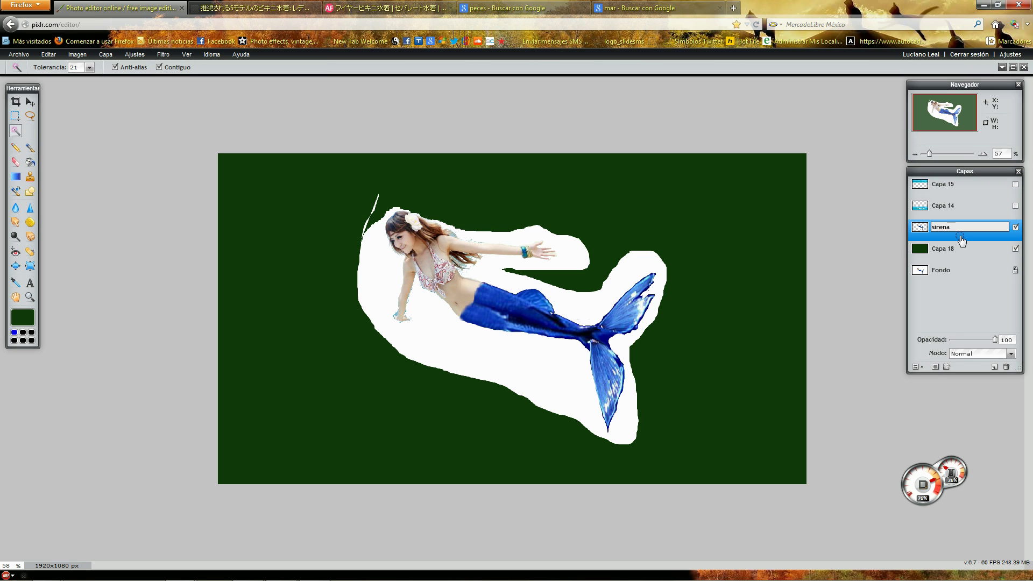
{"action": "left_click", "coordinate": [390, 278]}
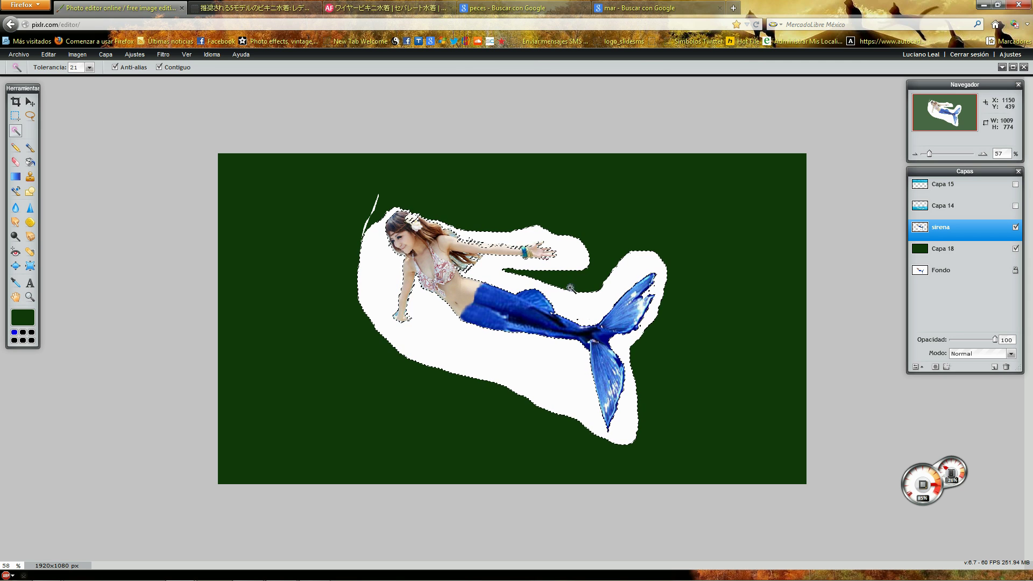
Lasso the white area in front of the supporting arm and below the body and tail, delete it and deselect.
{"action": "left_click", "coordinate": [28, 116]}
{"action": "left_click_drag", "start_coordinate": [380, 211], "coordinate": [384, 228]}
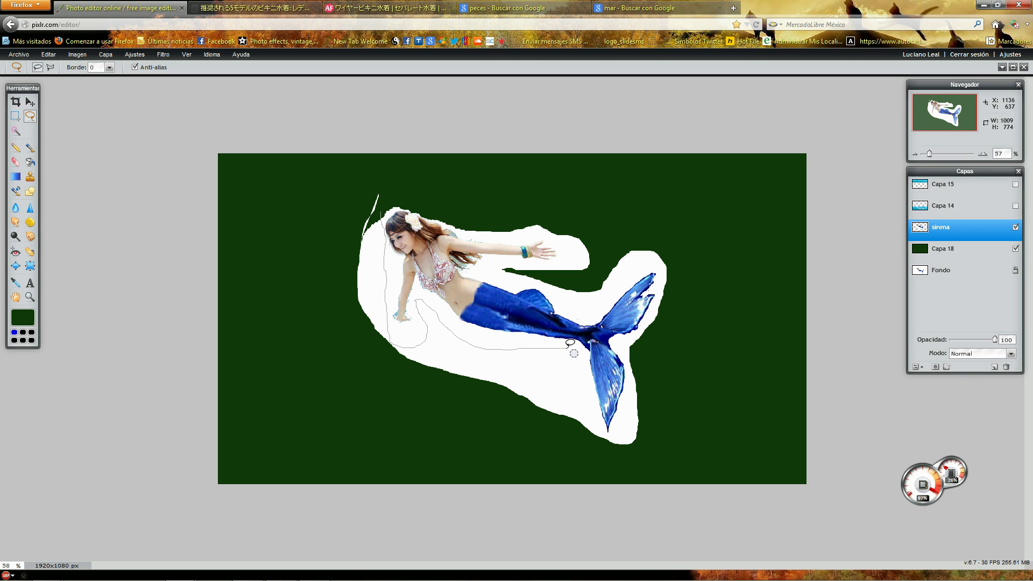
{"action": "mouse_move", "coordinate": [593, 394]}
{"action": "left_mouse_down"}
{"action": "mouse_move", "coordinate": [548, 430]}
{"action": "mouse_move", "coordinate": [535, 427]}
{"action": "mouse_move", "coordinate": [484, 345]}
{"action": "mouse_move", "coordinate": [479, 352]}
{"action": "left_mouse_up"}
{"action": "mouse_move", "coordinate": [377, 228]}
{"action": "left_mouse_down"}
{"action": "mouse_move", "coordinate": [394, 262]}
{"action": "mouse_move", "coordinate": [384, 294]}
{"action": "mouse_move", "coordinate": [399, 340]}
{"action": "left_mouse_up"}
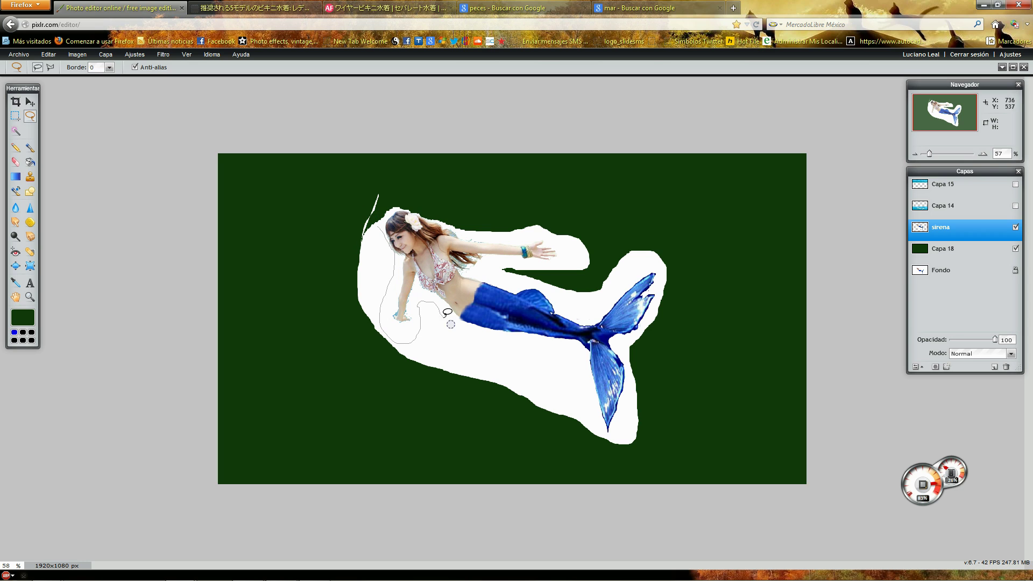
{"action": "left_click_drag", "start_coordinate": [589, 413], "coordinate": [374, 374]}
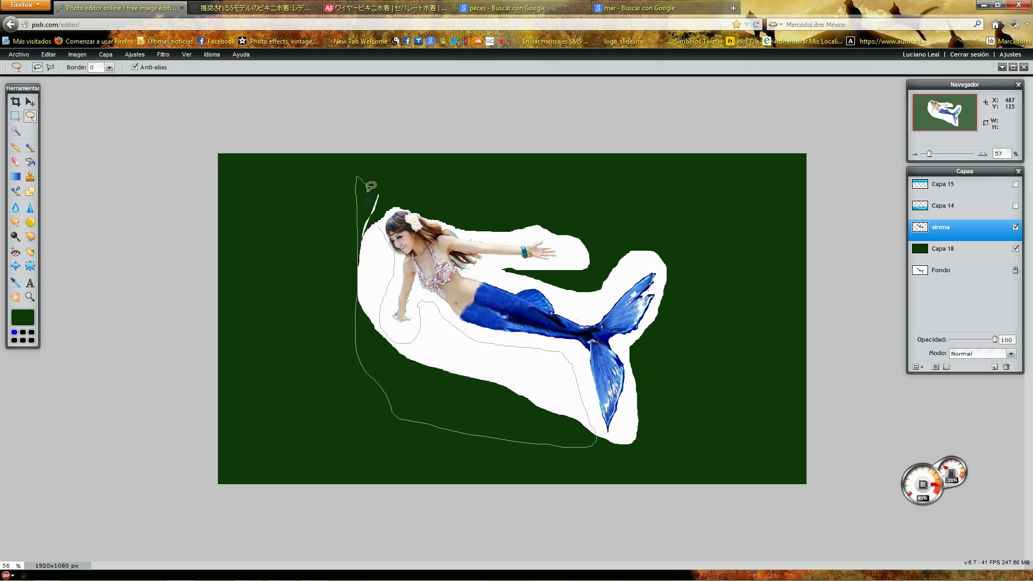
{"action": "left_click_drag", "start_coordinate": [380, 219], "coordinate": [377, 224]}
{"action": "key", "text": "Delete"}
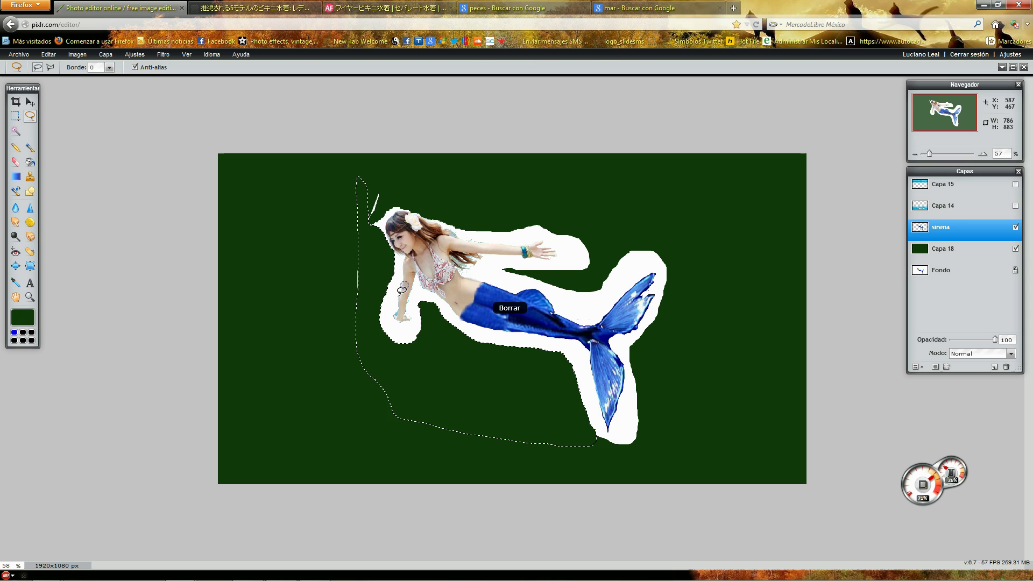
{"action": "key", "text": "ctrl+d"}
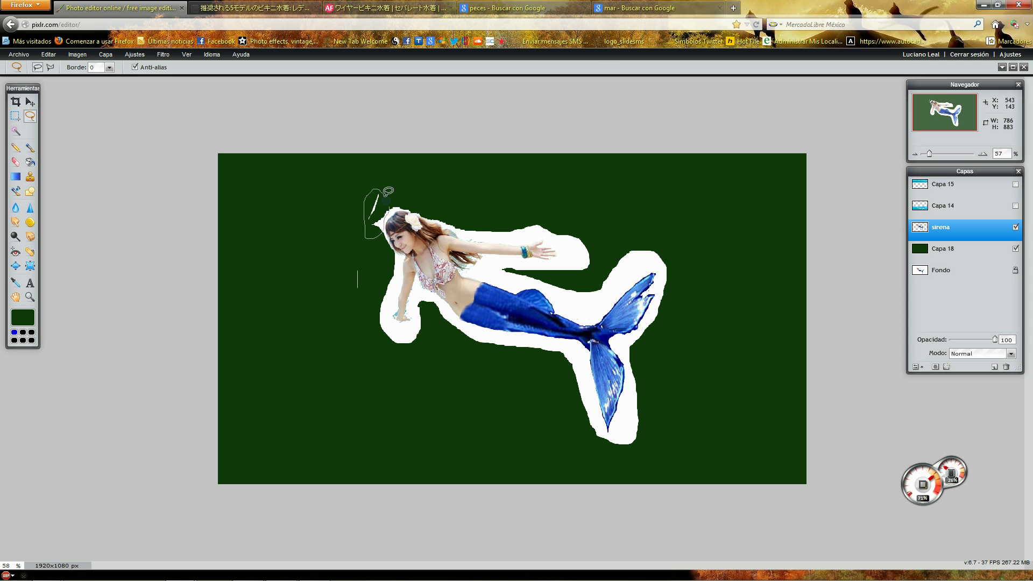
Remove the white sliver above the head and the white beside the face and supporting arm using lasso selections.
{"action": "scroll", "coordinate": [381, 226], "scroll_direction": "up", "scroll_amount": 4}
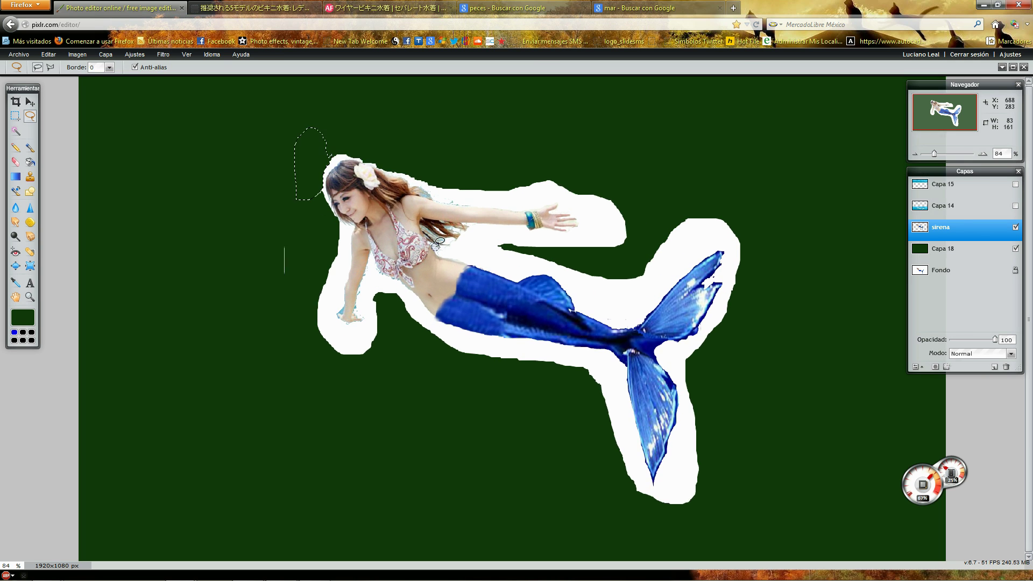
{"action": "left_click", "coordinate": [352, 153]}
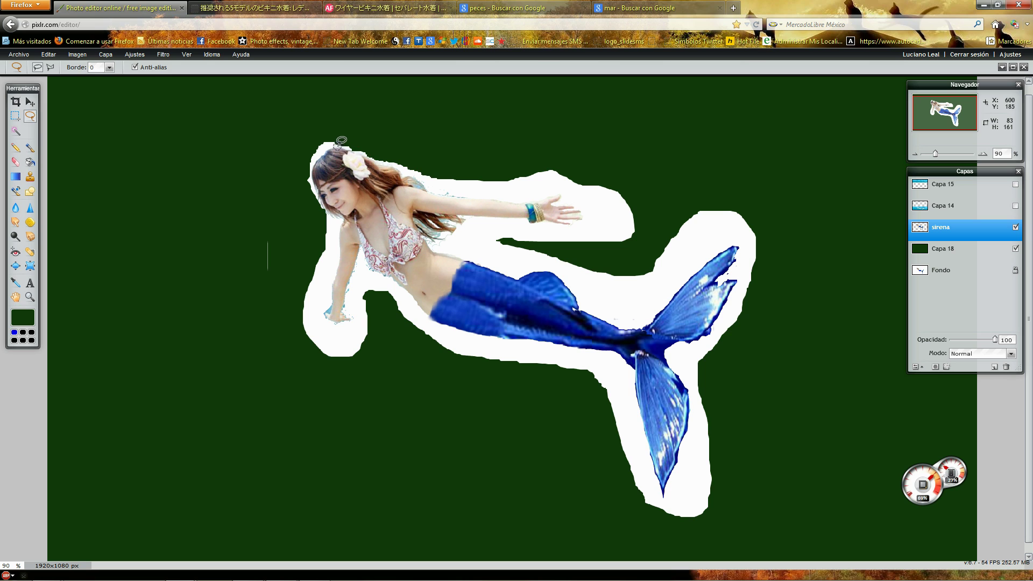
{"action": "left_click_drag", "start_coordinate": [336, 231], "coordinate": [277, 122]}
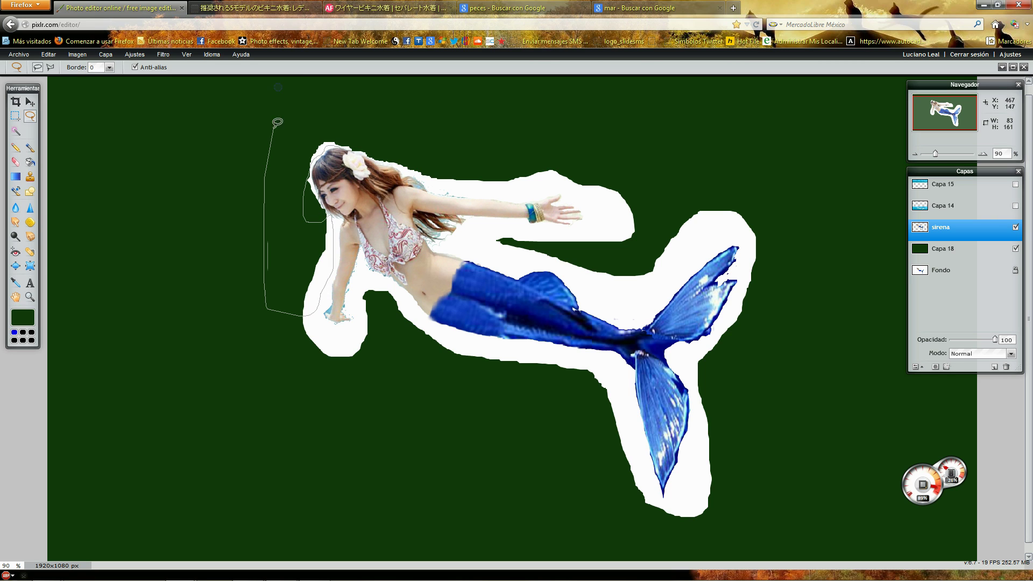
{"action": "left_click_drag", "start_coordinate": [343, 137], "coordinate": [342, 142]}
{"action": "left_click", "coordinate": [33, 101]}
{"action": "key", "text": "ctrl+d"}
Lasso the white strip along the top of the mermaid's hair, delete it and clear the selection.
{"action": "left_click", "coordinate": [15, 131]}
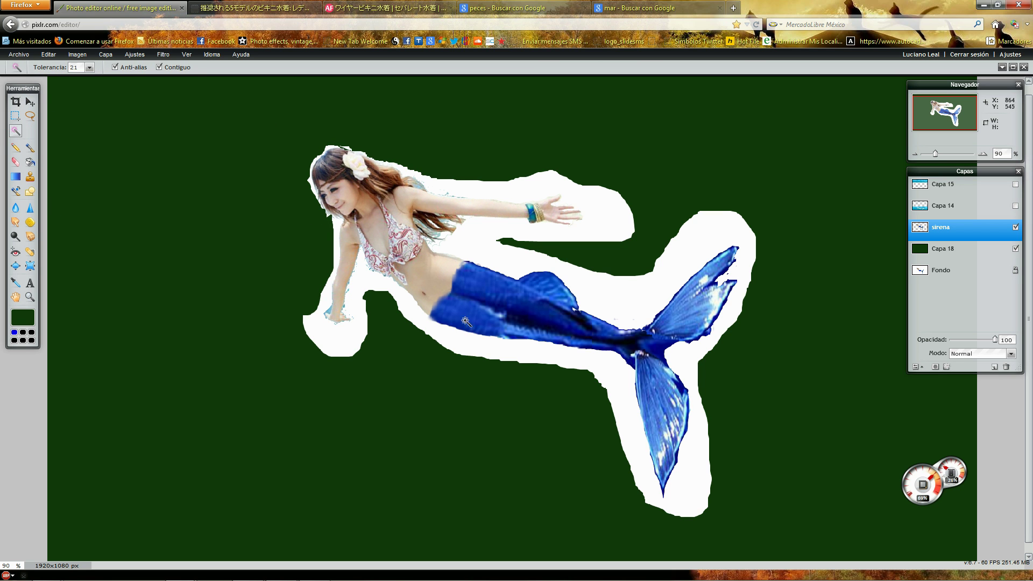
{"action": "left_click", "coordinate": [643, 286]}
{"action": "left_click", "coordinate": [30, 116]}
{"action": "left_click", "coordinate": [376, 154]}
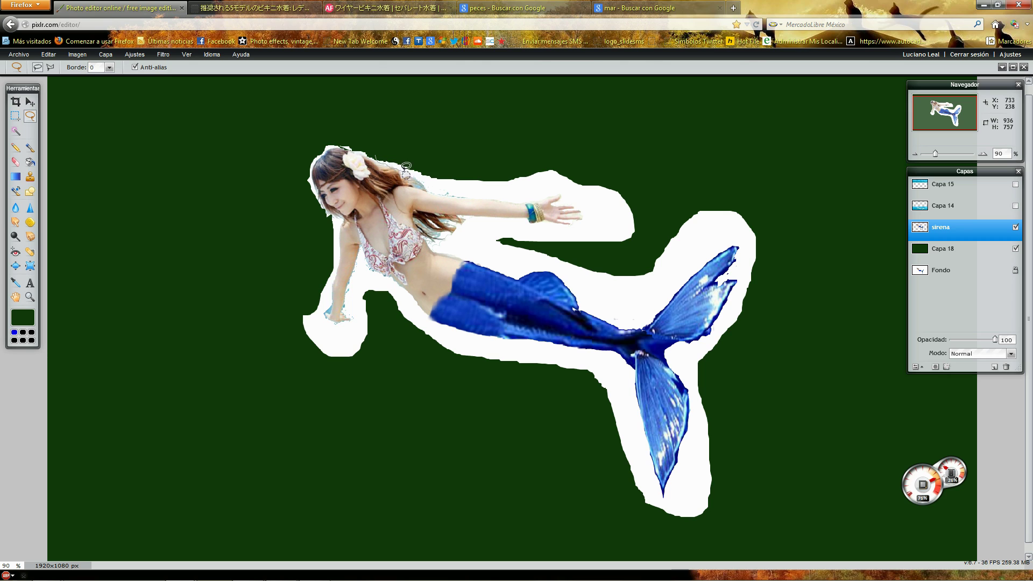
{"action": "key", "text": "ctrl+d"}
{"action": "left_click", "coordinate": [381, 156]}
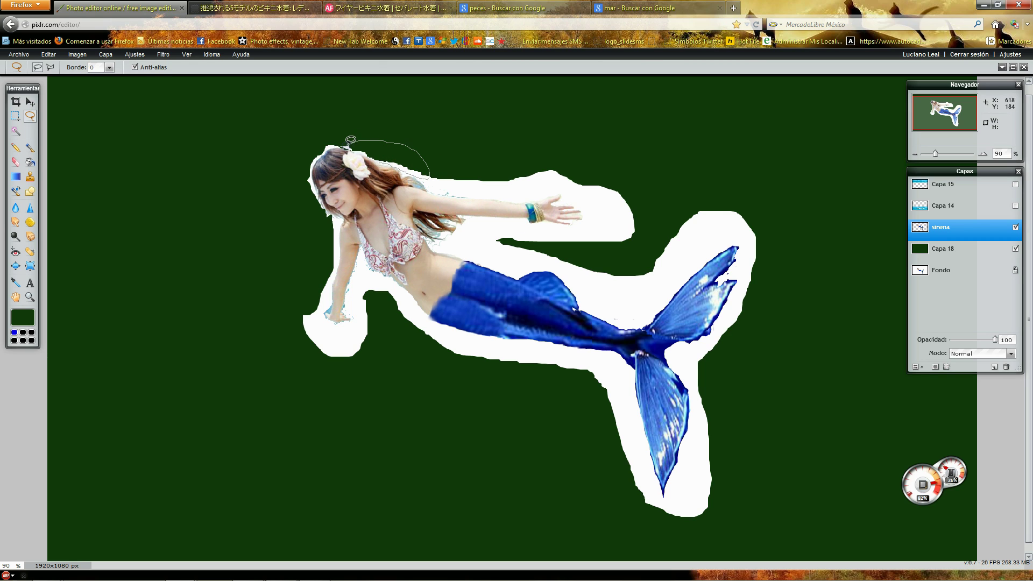
{"action": "key", "text": "Delete"}
{"action": "key", "text": "ctrl+d"}
Set the eraser to a 200-pixel round brush and erase the white beyond the mermaid's outstretched hand.
{"action": "left_click", "coordinate": [15, 131]}
{"action": "left_click", "coordinate": [618, 370]}
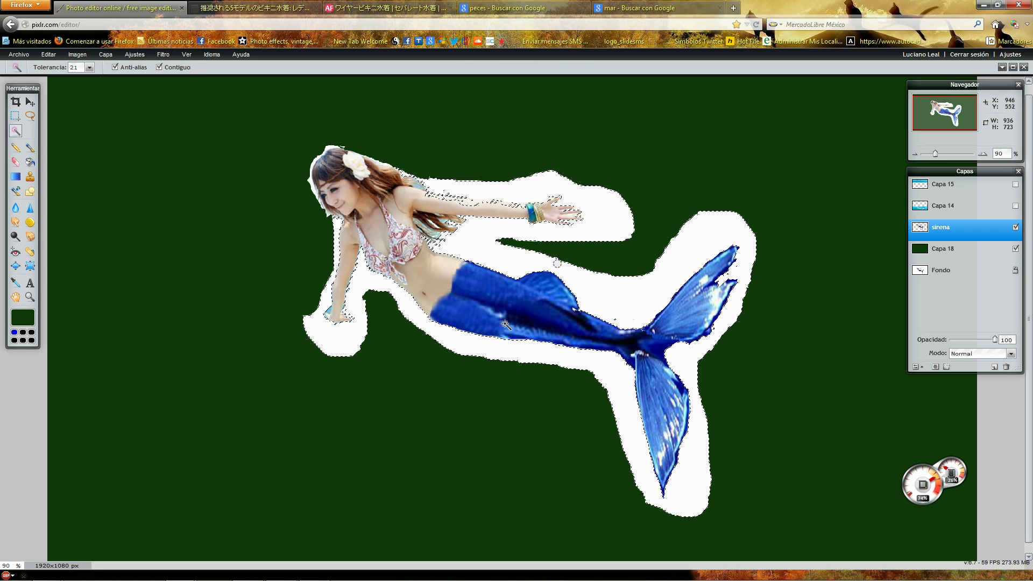
{"action": "left_click", "coordinate": [15, 161]}
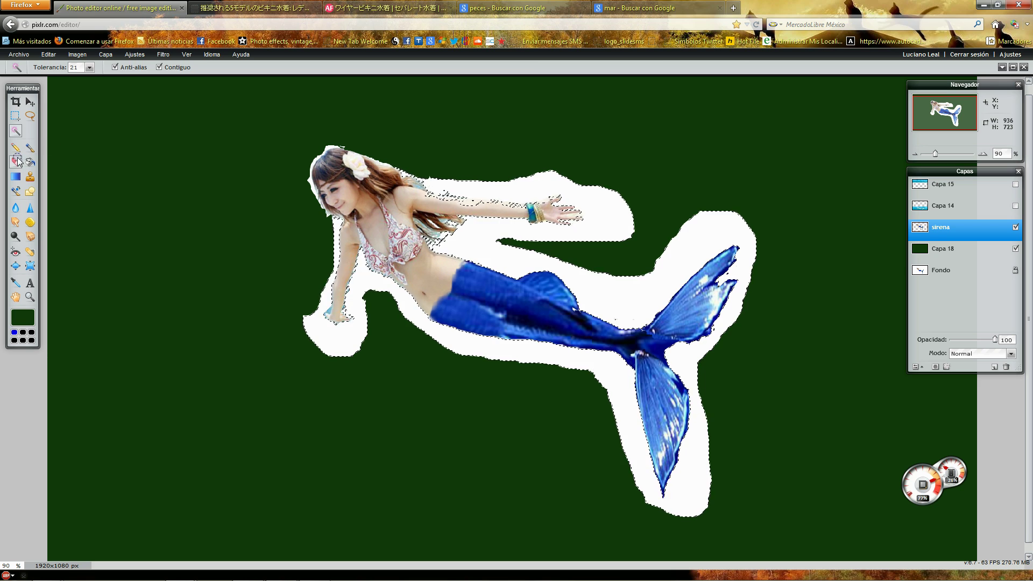
{"action": "left_click", "coordinate": [70, 69]}
{"action": "left_click", "coordinate": [230, 94]}
{"action": "left_click", "coordinate": [640, 202]}
{"action": "key", "text": "ctrl+d"}
{"action": "left_click", "coordinate": [636, 215]}
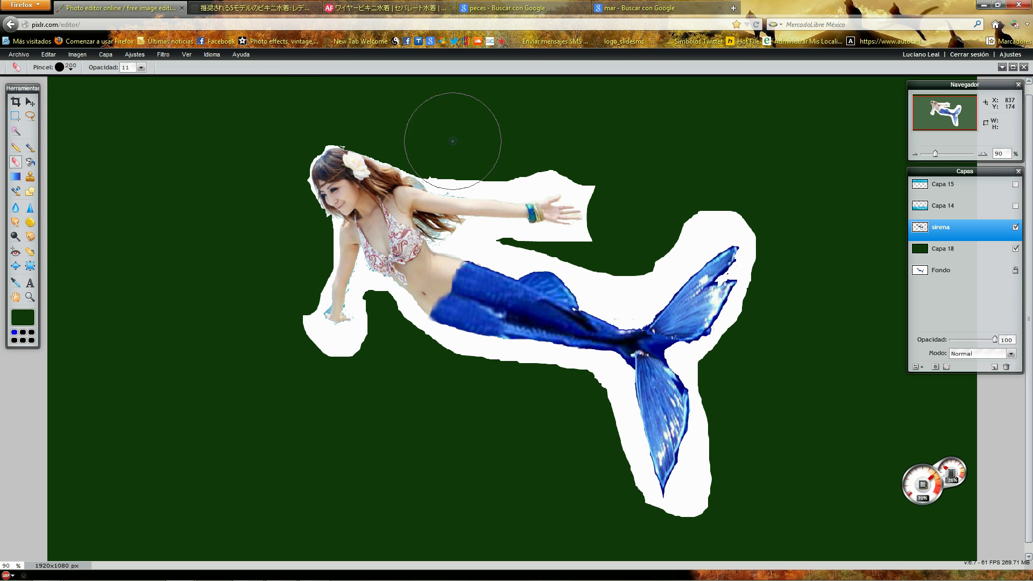
Erase the white border above the outstretched arm and around the outer side of the upper tail fin.
{"action": "left_click", "coordinate": [508, 148]}
{"action": "left_click", "coordinate": [508, 147]}
{"action": "left_click", "coordinate": [549, 142]}
{"action": "left_click", "coordinate": [596, 150]}
{"action": "left_click", "coordinate": [690, 195]}
{"action": "left_click", "coordinate": [730, 196]}
{"action": "left_click", "coordinate": [784, 236]}
{"action": "left_click", "coordinate": [750, 196]}
{"action": "left_click", "coordinate": [629, 214]}
Delete the remaining white between arm and tail and below the body with Wand selections, then deselect.
{"action": "left_click", "coordinate": [15, 130]}
{"action": "left_click", "coordinate": [492, 240]}
{"action": "key", "text": "Delete"}
{"action": "left_click", "coordinate": [363, 286]}
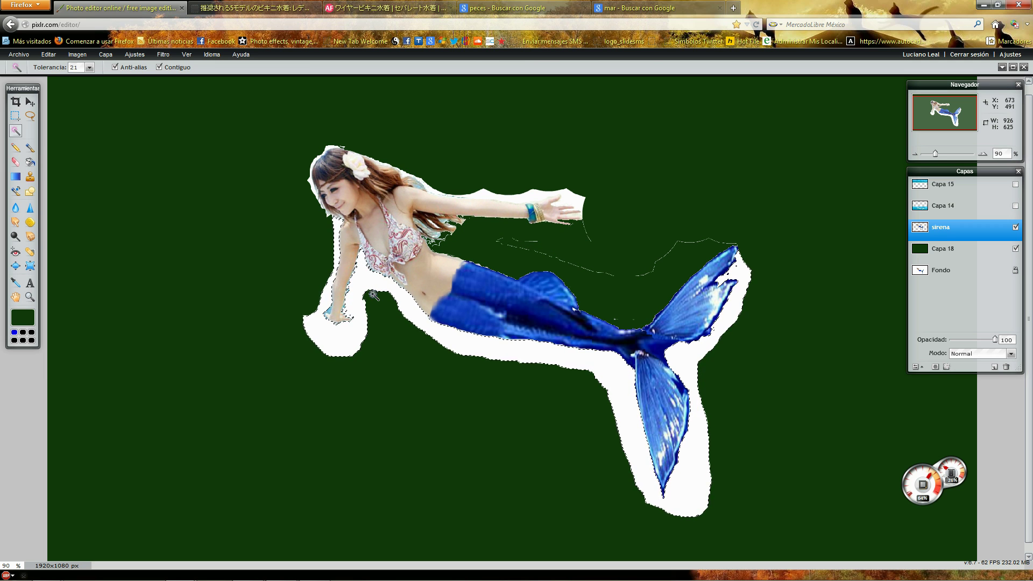
{"action": "key", "text": "Delete"}
{"action": "key", "text": "ctrl+d"}
Erase the leftover white outlines and fringe around the mermaid's arms, hair, body and tail.
{"action": "key", "text": "e"}
{"action": "left_click", "coordinate": [283, 269]}
{"action": "mouse_move", "coordinate": [273, 281]}
{"action": "left_mouse_down"}
{"action": "mouse_move", "coordinate": [286, 369]}
{"action": "mouse_move", "coordinate": [355, 385]}
{"action": "mouse_move", "coordinate": [395, 368]}
{"action": "mouse_move", "coordinate": [578, 430]}
{"action": "mouse_move", "coordinate": [627, 543]}
{"action": "mouse_move", "coordinate": [719, 548]}
{"action": "mouse_move", "coordinate": [744, 369]}
{"action": "mouse_move", "coordinate": [775, 337]}
{"action": "mouse_move", "coordinate": [791, 270]}
{"action": "mouse_move", "coordinate": [770, 188]}
{"action": "mouse_move", "coordinate": [694, 195]}
{"action": "mouse_move", "coordinate": [627, 237]}
{"action": "left_mouse_up"}
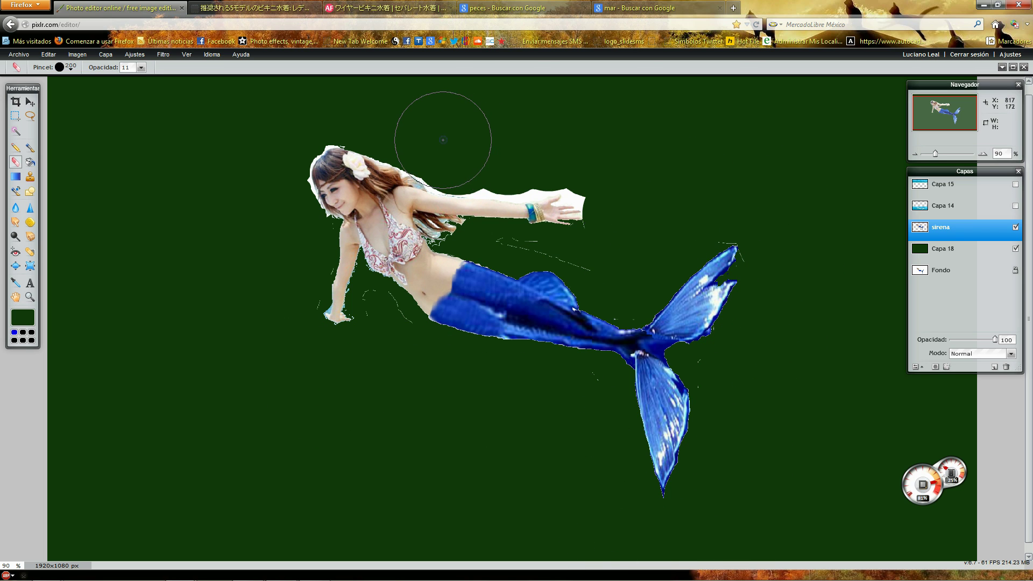
{"action": "left_click", "coordinate": [16, 131]}
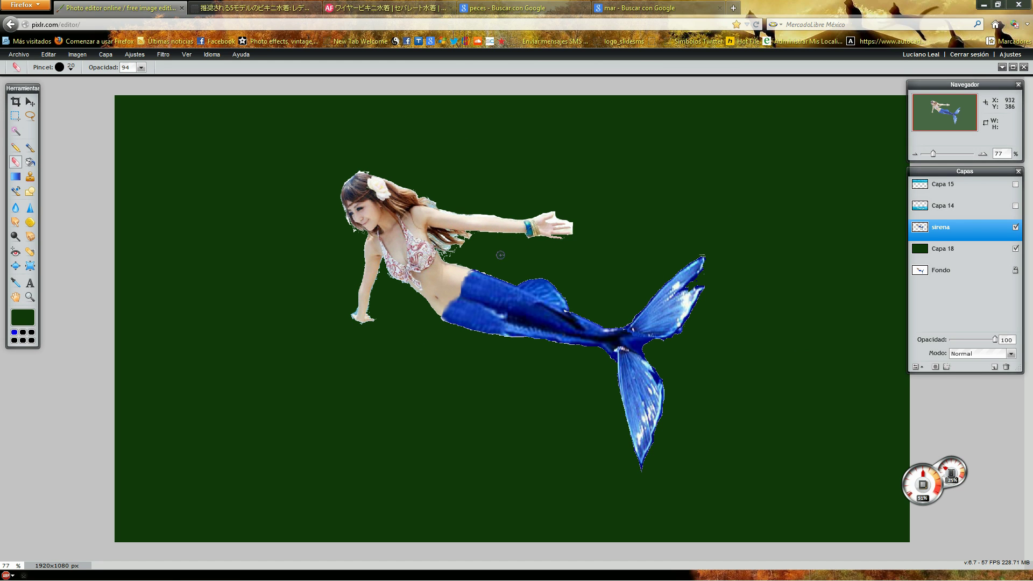
{"action": "left_click", "coordinate": [456, 259]}
{"action": "left_click", "coordinate": [456, 260]}
{"action": "left_click", "coordinate": [455, 259]}
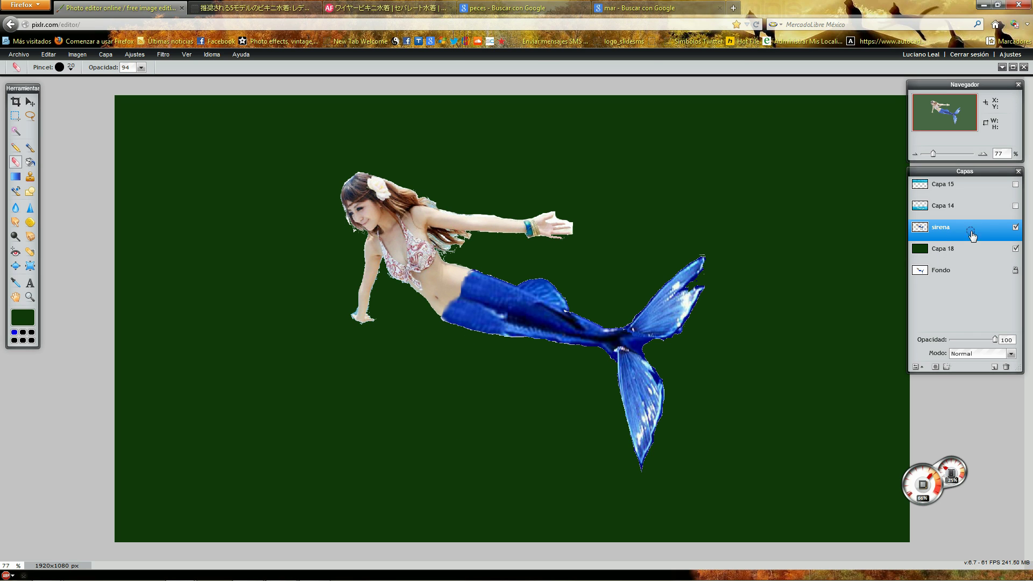
Move the water layer Capa 14 directly below the sirena layer.
{"action": "left_click", "coordinate": [960, 250]}
{"action": "left_click_drag", "start_coordinate": [996, 341], "coordinate": [1002, 338]}
{"action": "mouse_move", "coordinate": [945, 209]}
{"action": "left_mouse_down"}
{"action": "mouse_move", "coordinate": [941, 258]}
{"action": "mouse_move", "coordinate": [945, 222]}
{"action": "left_mouse_up"}
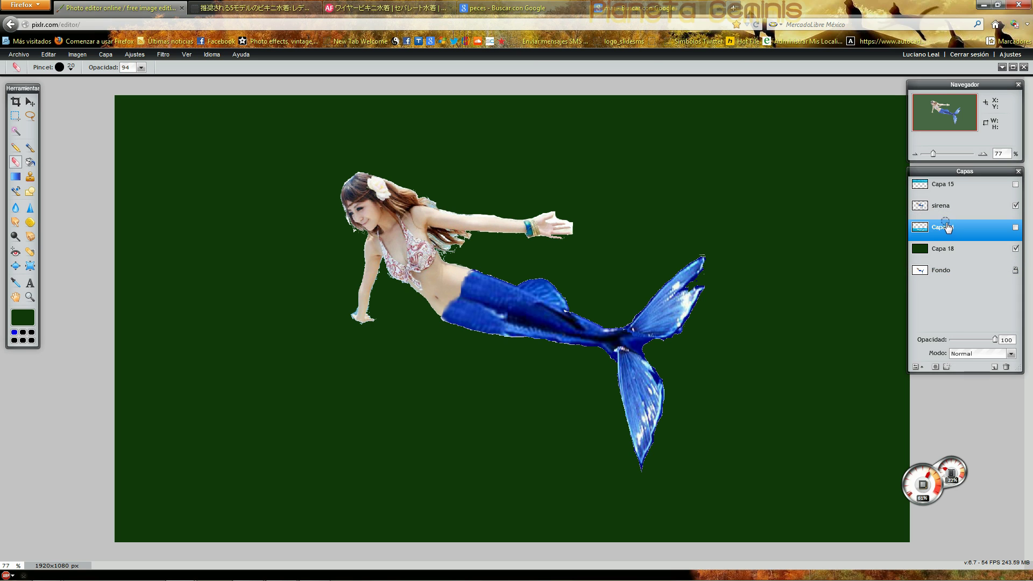
Add a new layer above Capa 14 and fill it with near-black (#030303).
{"action": "left_click", "coordinate": [48, 54]}
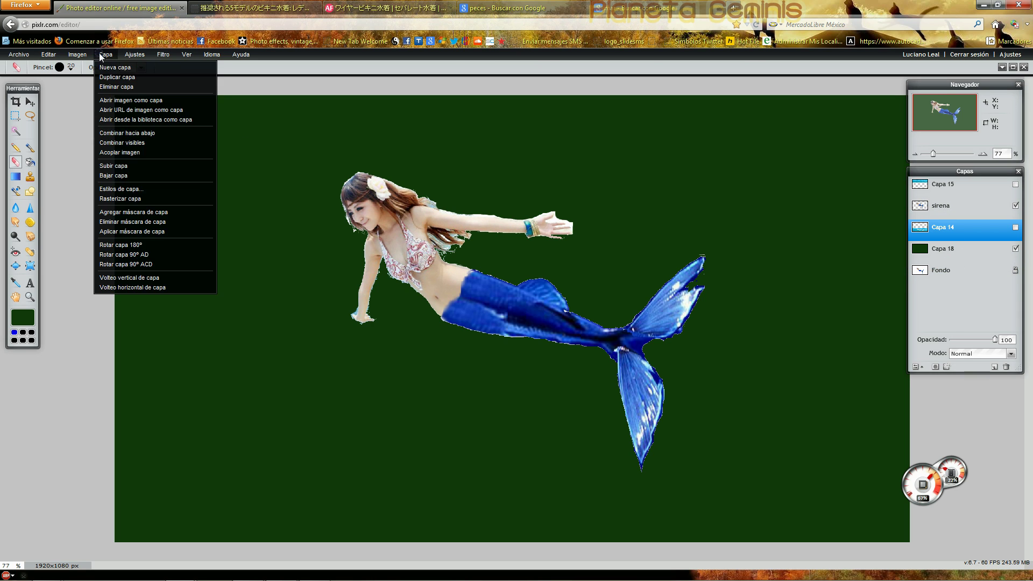
{"action": "left_click", "coordinate": [116, 66]}
{"action": "left_click", "coordinate": [23, 317]}
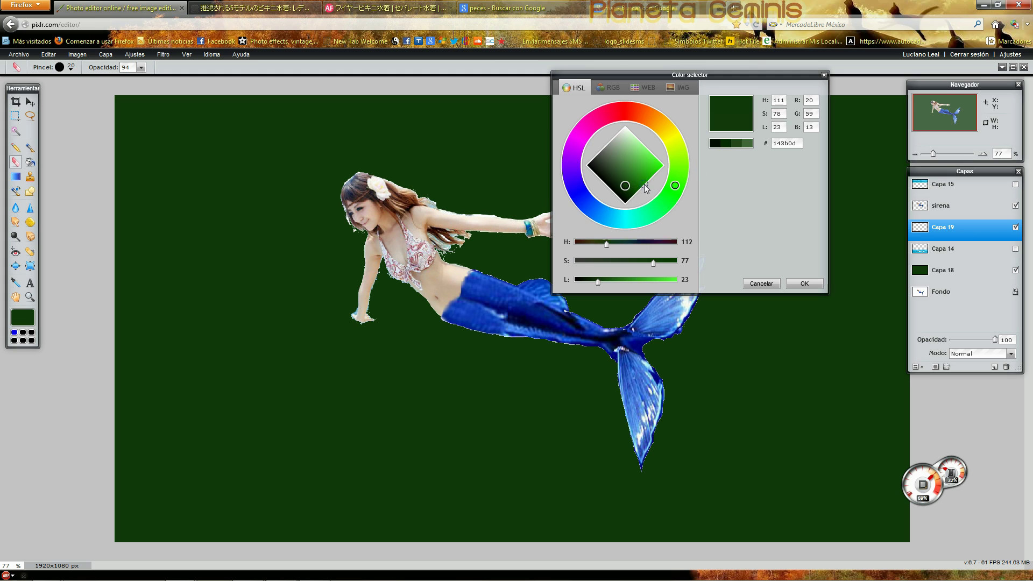
{"action": "left_click_drag", "start_coordinate": [624, 186], "coordinate": [589, 165]}
{"action": "left_click", "coordinate": [802, 283]}
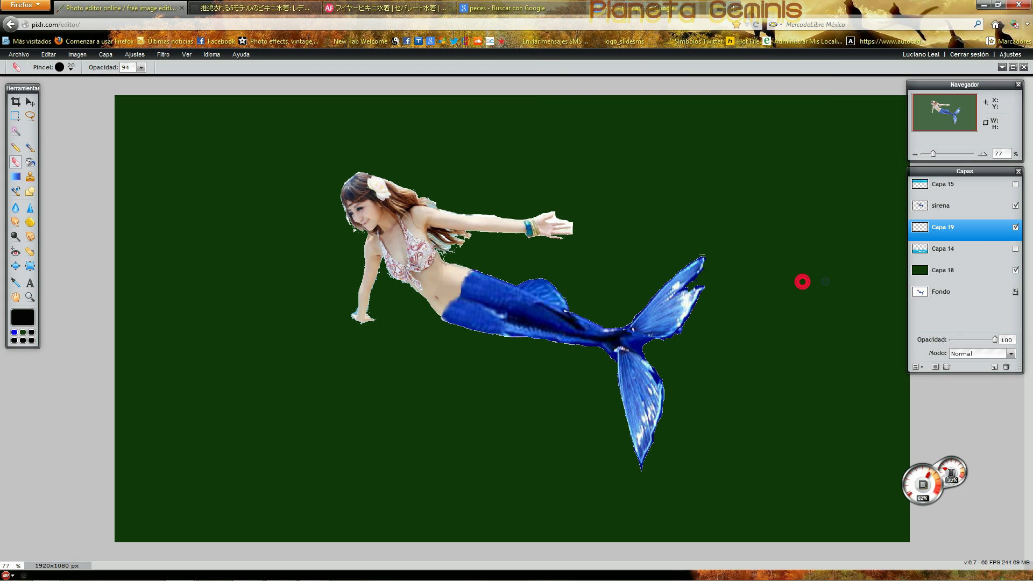
{"action": "left_click", "coordinate": [23, 320]}
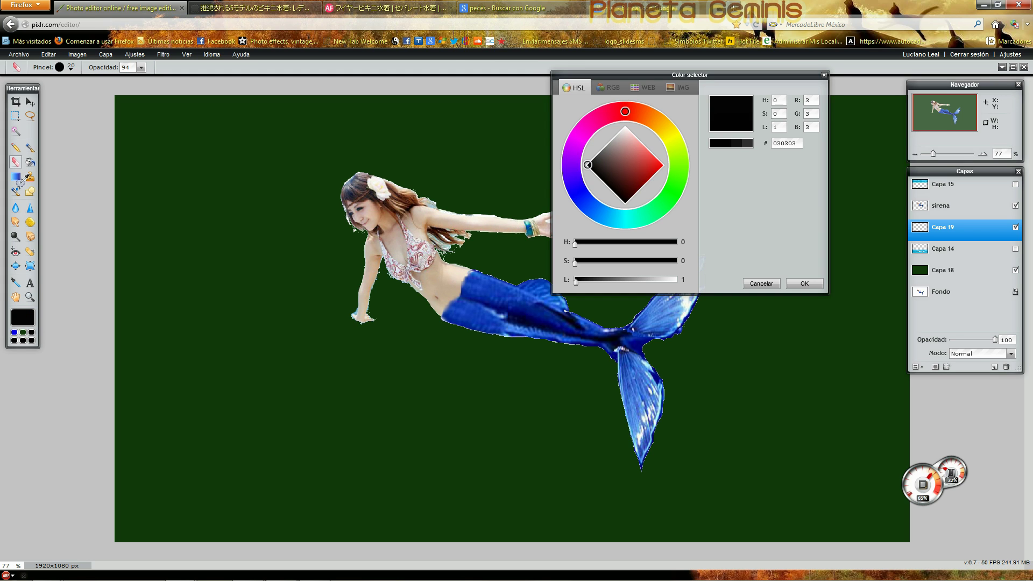
{"action": "left_click", "coordinate": [804, 284]}
{"action": "left_click", "coordinate": [30, 161]}
{"action": "left_click", "coordinate": [353, 326]}
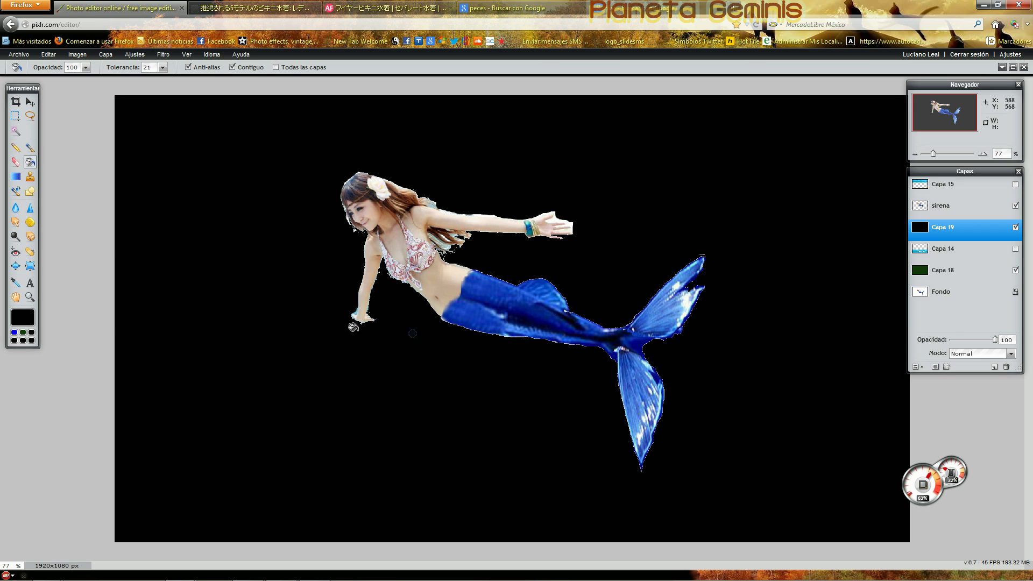
Move the black layer just above Fondo, and place the green Capa 18 directly under sirena at 27 opacity.
{"action": "left_click_drag", "start_coordinate": [946, 228], "coordinate": [932, 274]}
{"action": "left_click", "coordinate": [937, 247]}
{"action": "left_click_drag", "start_coordinate": [994, 340], "coordinate": [962, 340]}
{"action": "left_click_drag", "start_coordinate": [937, 248], "coordinate": [936, 235]}
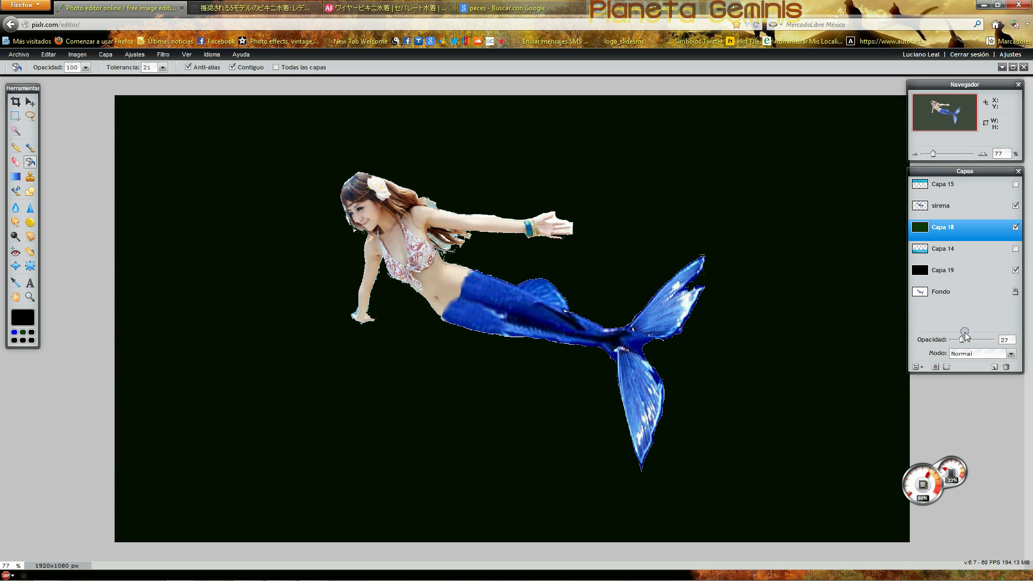
Select Capa 14 and show both water layers, Capa 14 and Capa 15, again.
{"action": "left_click", "coordinate": [921, 252]}
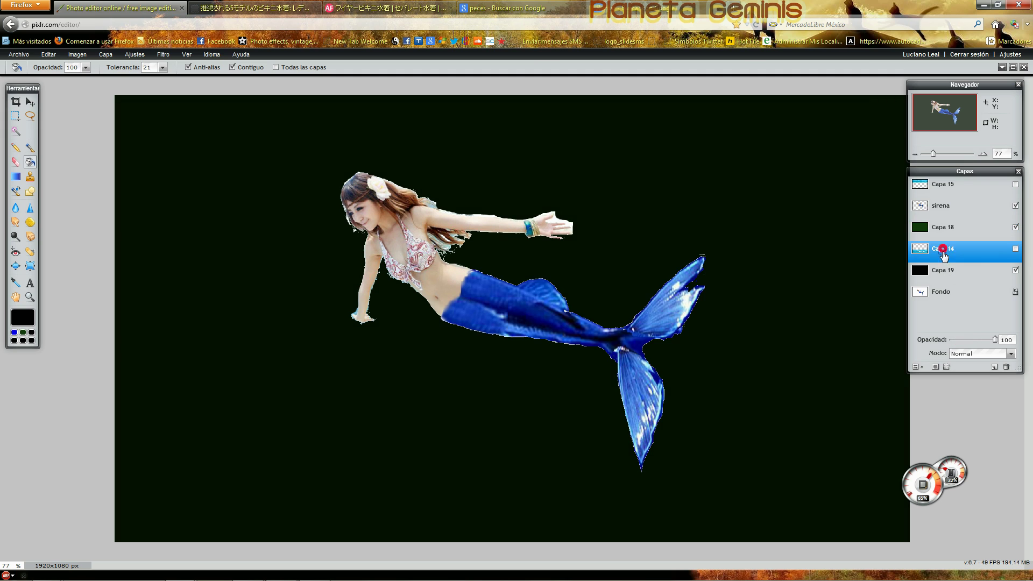
{"action": "left_click", "coordinate": [1015, 248]}
{"action": "left_click", "coordinate": [1014, 184]}
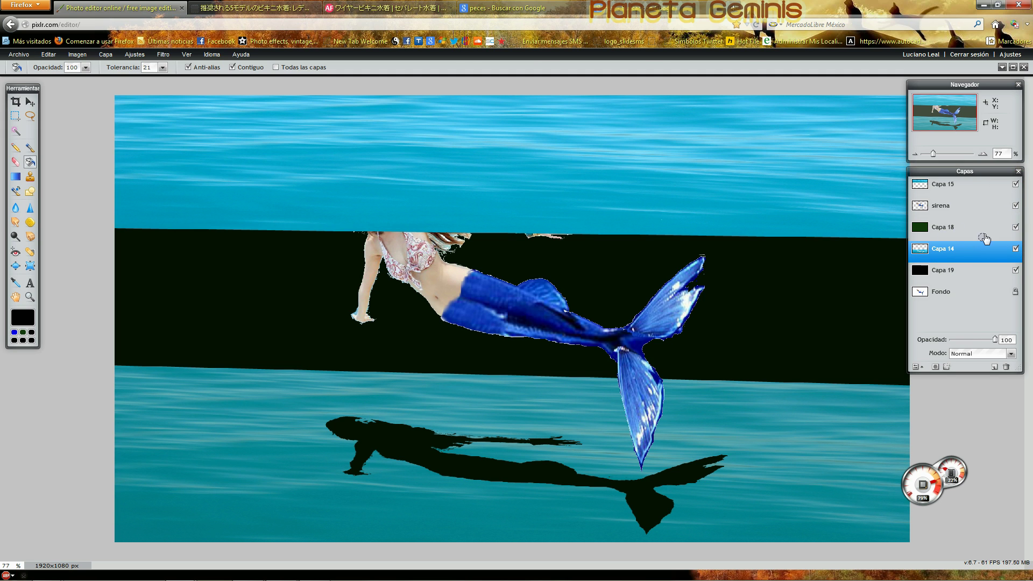
Reorder the layers so that Capa 18 is on top, followed by sirena and then Capa 15.
{"action": "left_click", "coordinate": [938, 184]}
{"action": "left_click_drag", "start_coordinate": [936, 210], "coordinate": [936, 188]}
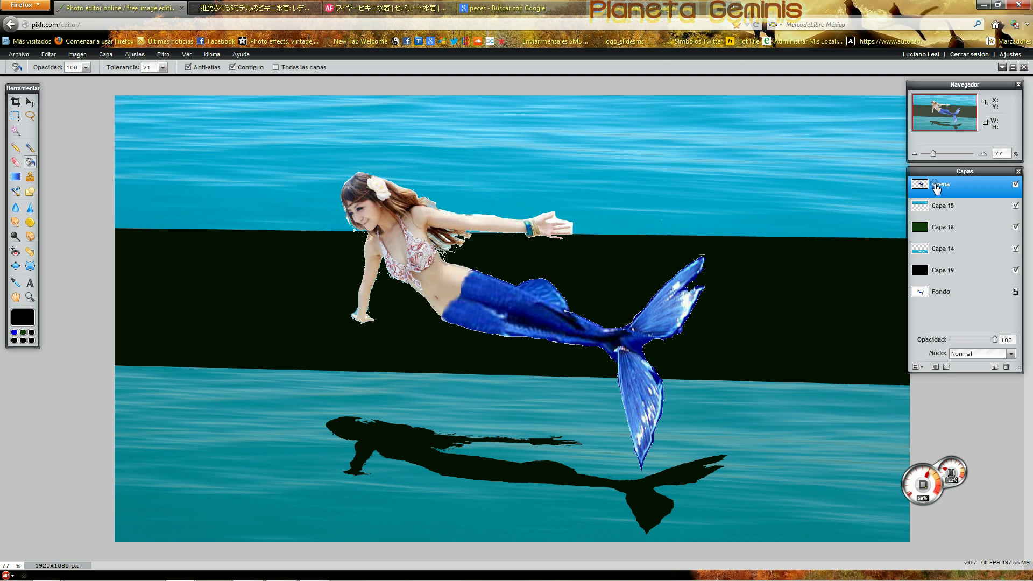
{"action": "left_click_drag", "start_coordinate": [942, 227], "coordinate": [937, 196]}
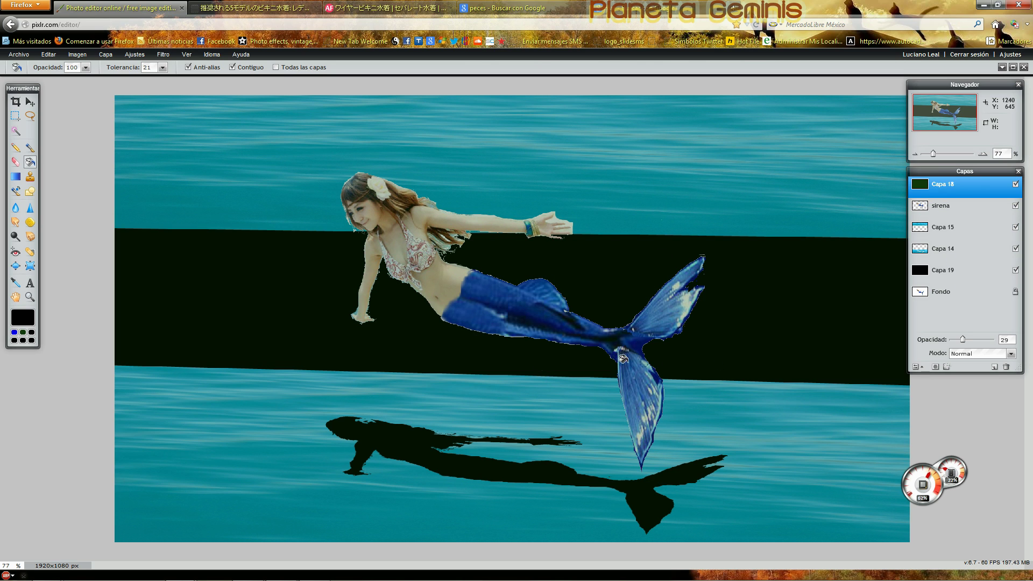
Free-transform the lower water layer Capa 14, stretching its upper edge upward and widening it past the canvas's left edge.
{"action": "left_click", "coordinate": [944, 249]}
{"action": "key", "text": "v"}
{"action": "left_click_drag", "start_coordinate": [511, 365], "coordinate": [506, 345]}
{"action": "left_click_drag", "start_coordinate": [482, 452], "coordinate": [471, 451]}
{"action": "left_click_drag", "start_coordinate": [894, 445], "coordinate": [903, 445]}
{"action": "left_click_drag", "start_coordinate": [497, 342], "coordinate": [498, 350]}
{"action": "left_click_drag", "start_coordinate": [609, 455], "coordinate": [615, 457]}
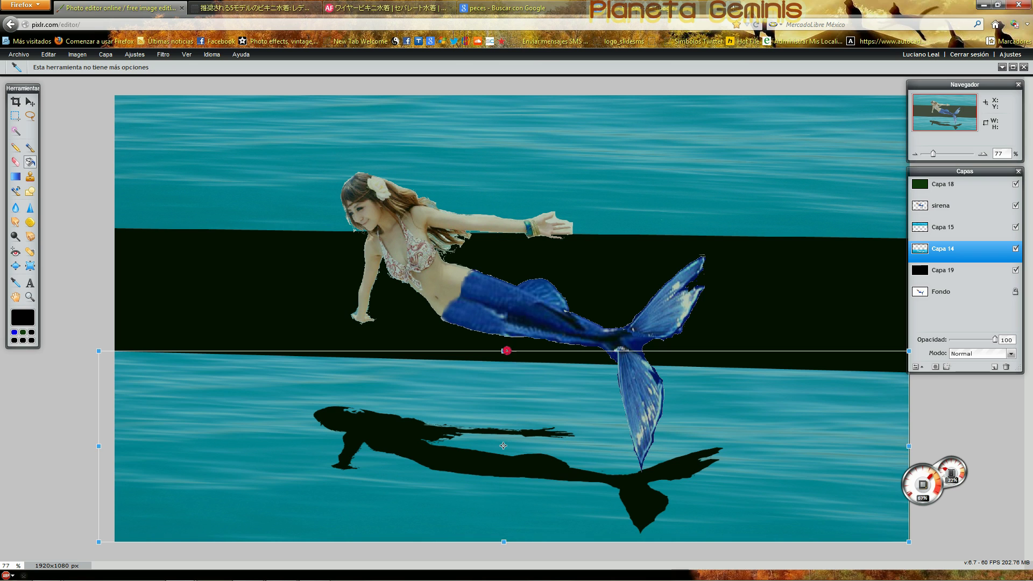
{"action": "left_click", "coordinate": [919, 257]}
Free-transform the upper water layer Capa 15, stretching its lower edge slightly downward.
{"action": "left_click", "coordinate": [967, 226]}
{"action": "key", "text": "ctrl+t"}
{"action": "left_click_drag", "start_coordinate": [512, 239], "coordinate": [512, 255]}
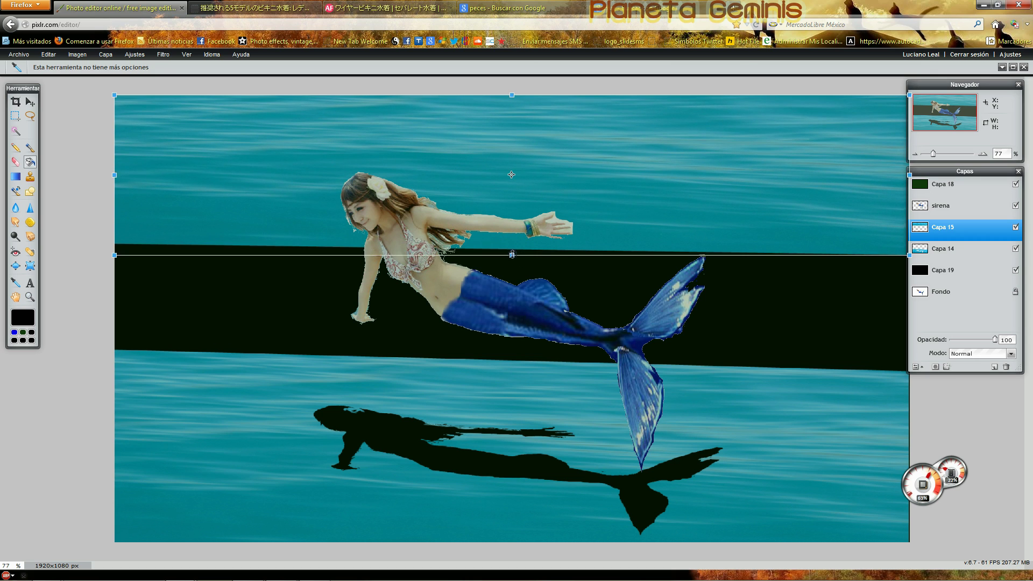
{"action": "key", "text": "Return"}
Apply the Difusión filter with an amount of 5 to the green layer Capa 18.
{"action": "left_click", "coordinate": [945, 186]}
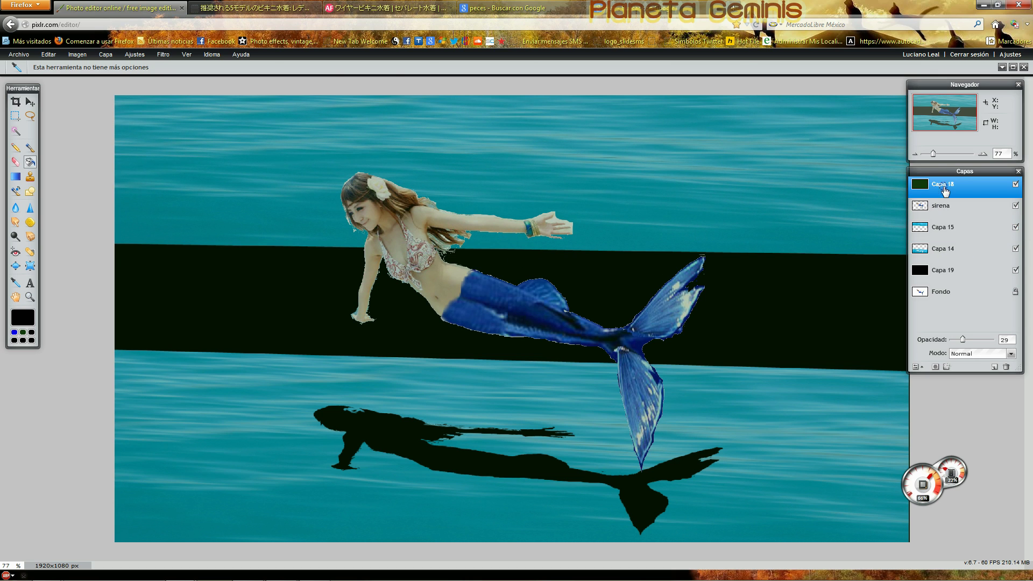
{"action": "left_click", "coordinate": [156, 55]}
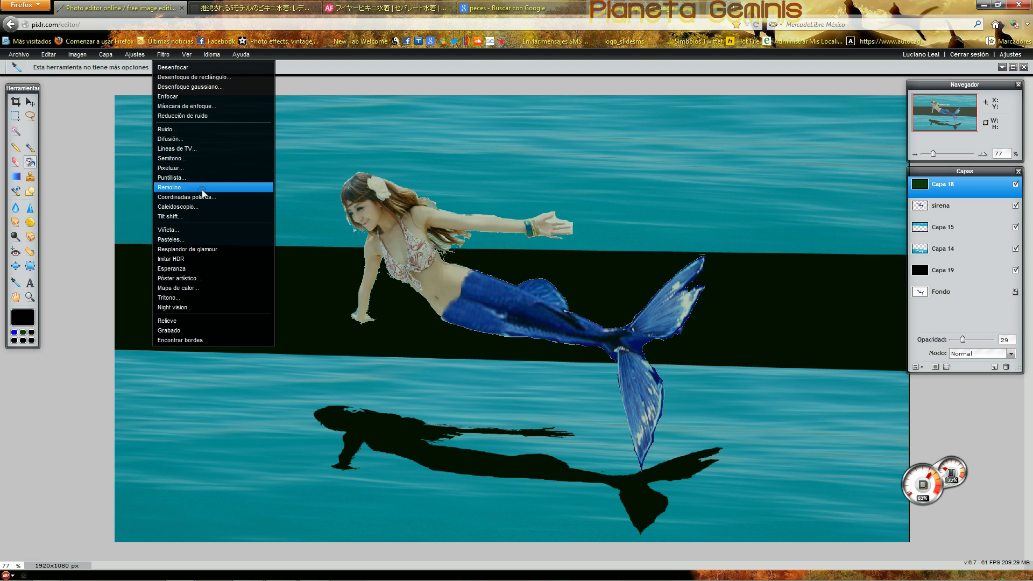
{"action": "left_click", "coordinate": [199, 141]}
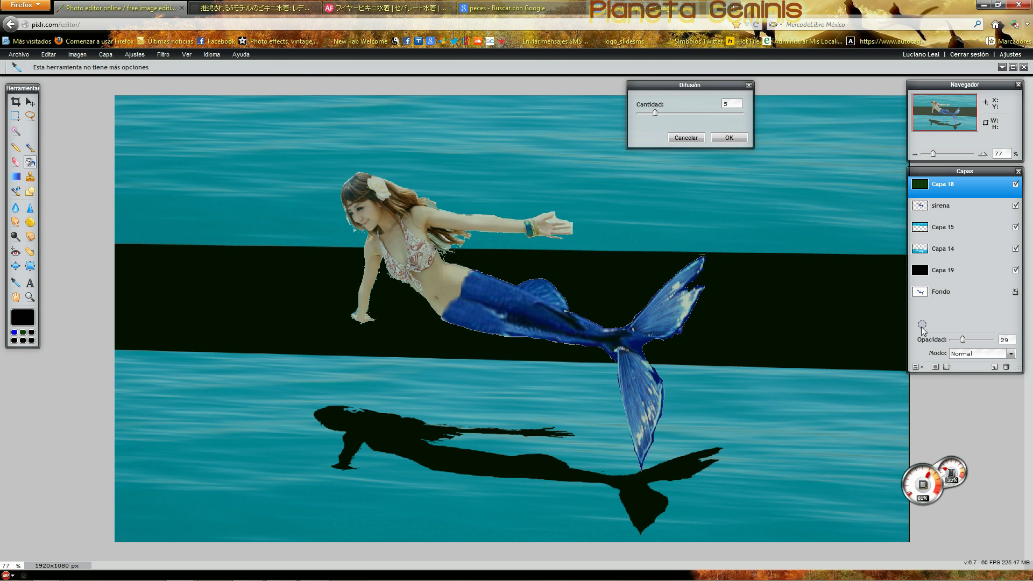
{"action": "left_click", "coordinate": [729, 138]}
Raise the opacity of Capa 18 to 99 and apply the Difusión filter with an amount of 10.
{"action": "left_click_drag", "start_coordinate": [962, 340], "coordinate": [996, 339]}
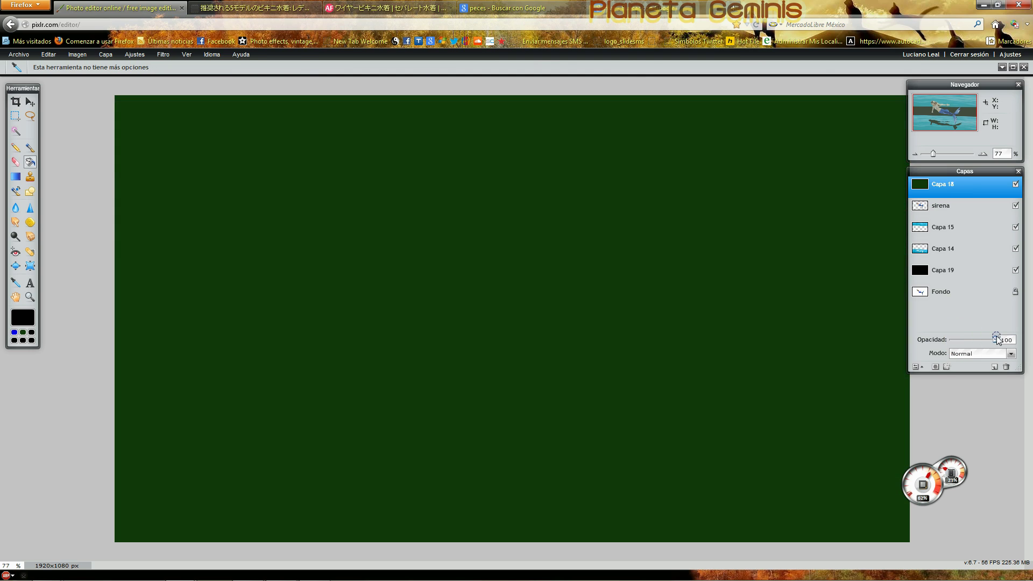
{"action": "left_click", "coordinate": [164, 55]}
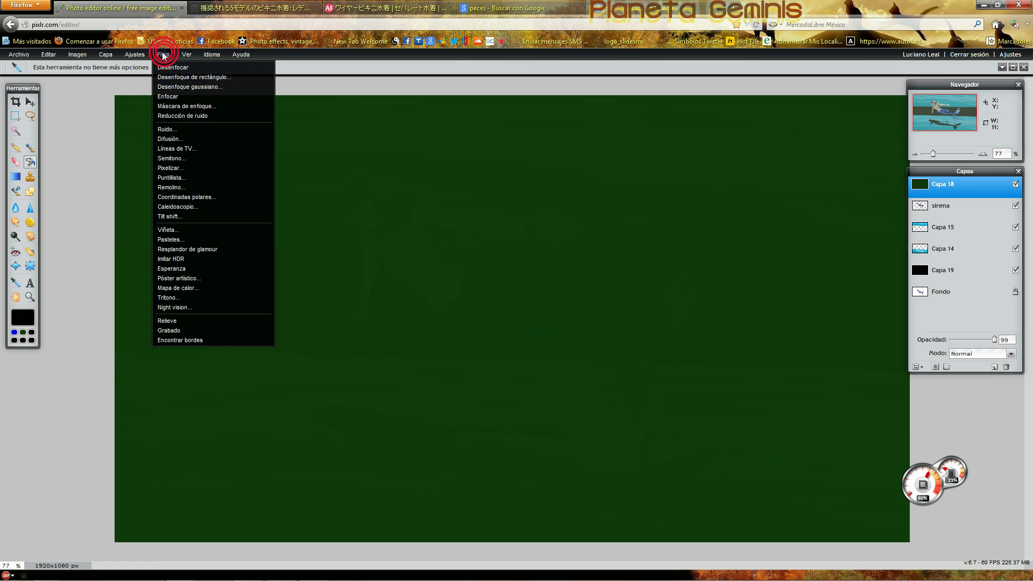
{"action": "left_click", "coordinate": [175, 139]}
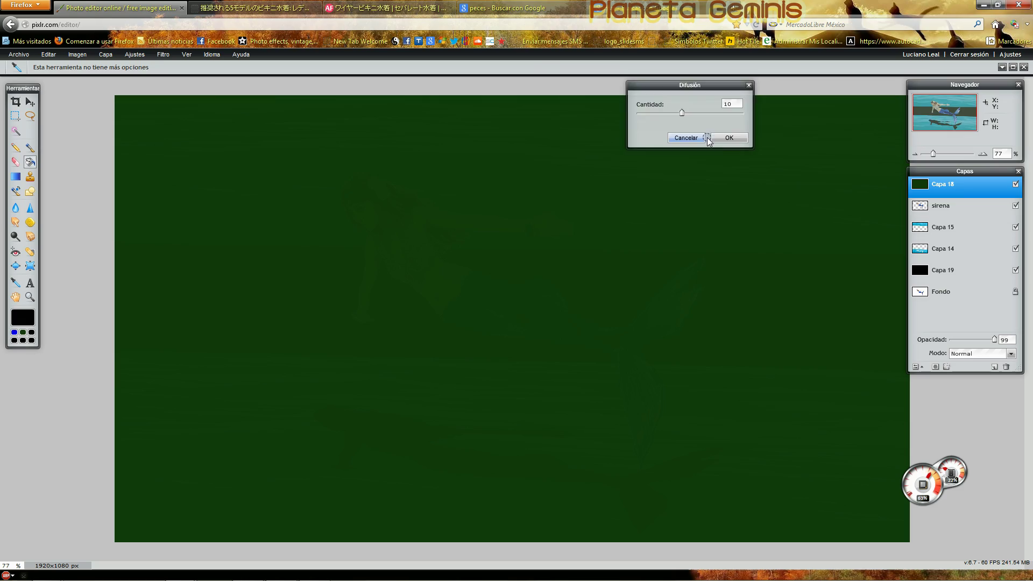
{"action": "left_click", "coordinate": [730, 140]}
Add monochromatic noise with an amount of 48 to Capa 18 and lower the layer's opacity to 40.
{"action": "left_click", "coordinate": [163, 55]}
{"action": "left_click", "coordinate": [176, 128]}
{"action": "left_click_drag", "start_coordinate": [649, 113], "coordinate": [643, 113]}
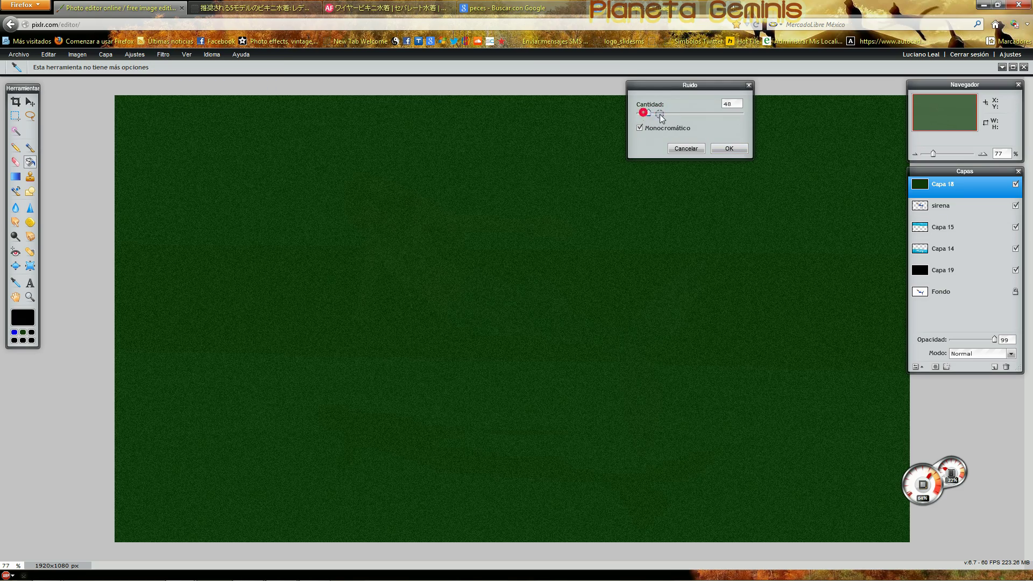
{"action": "left_click", "coordinate": [728, 148]}
{"action": "left_click_drag", "start_coordinate": [992, 343], "coordinate": [968, 341]}
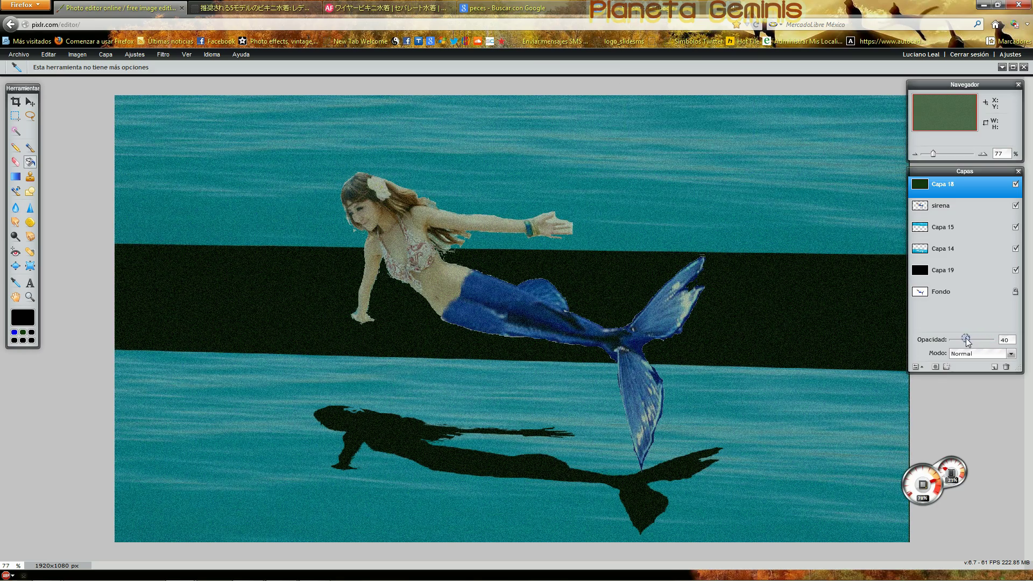
Set the Bloat tool to size 206 and intensity 68.
{"action": "left_click", "coordinate": [14, 264]}
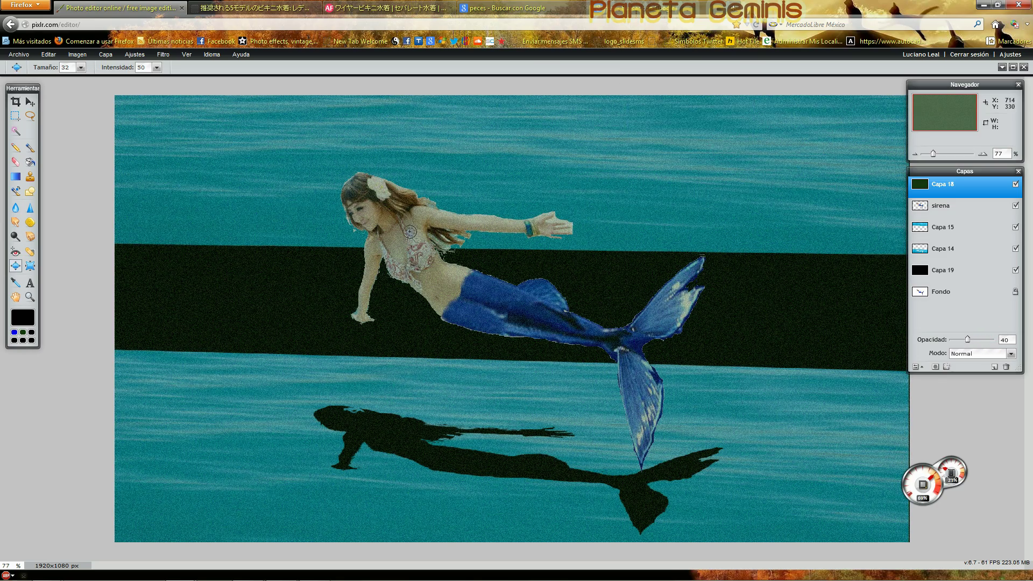
{"action": "left_click", "coordinate": [31, 266]}
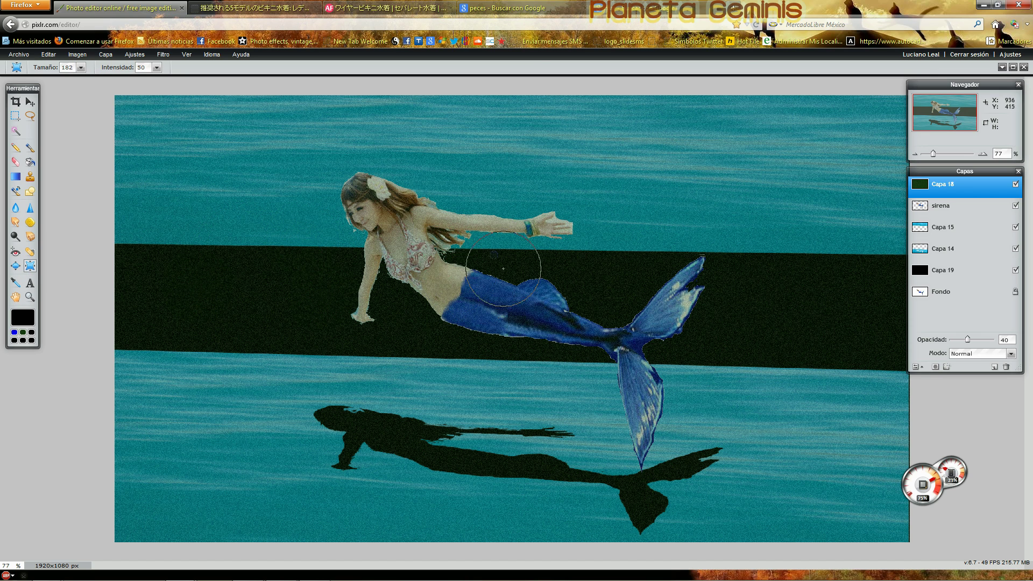
{"action": "left_click", "coordinate": [14, 265]}
{"action": "left_click", "coordinate": [82, 68]}
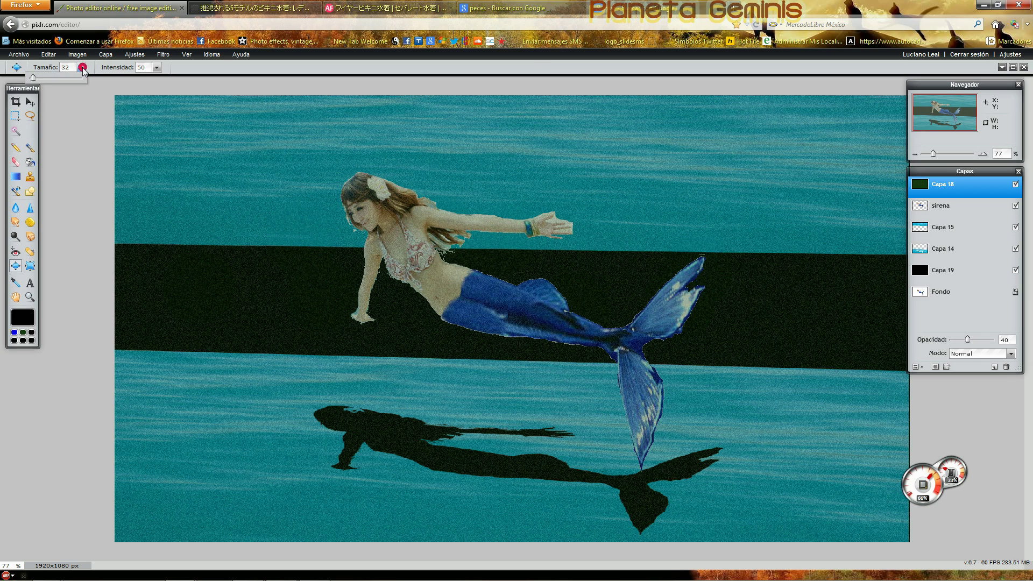
{"action": "left_click_drag", "start_coordinate": [33, 76], "coordinate": [62, 77]}
{"action": "left_click", "coordinate": [156, 67]}
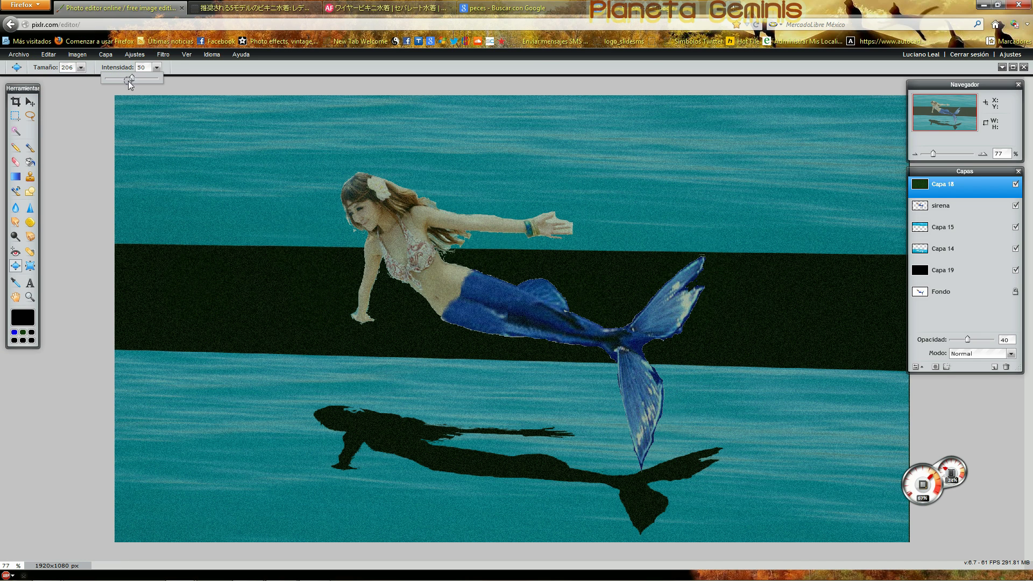
{"action": "left_click_drag", "start_coordinate": [142, 80], "coordinate": [144, 79]}
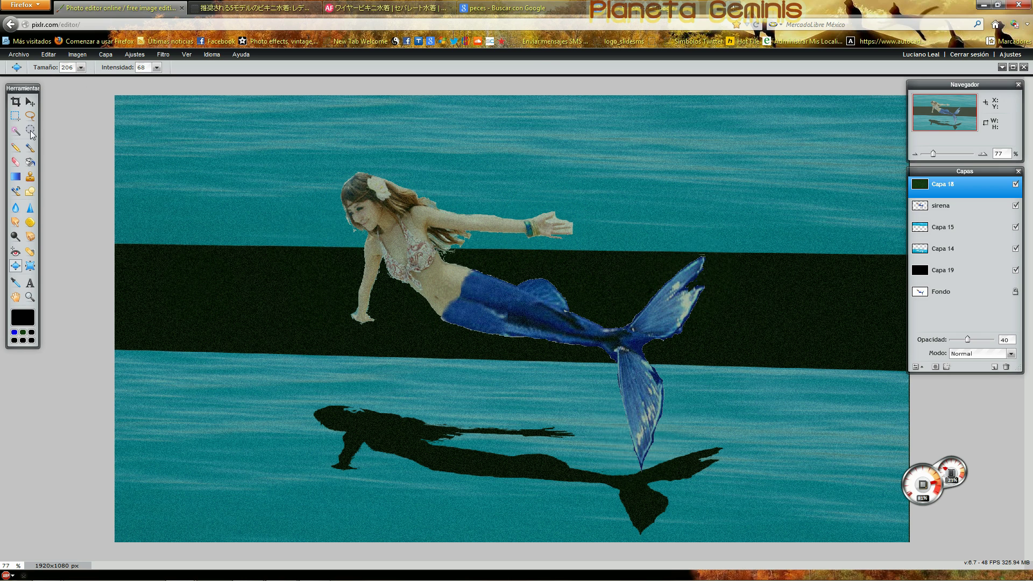
Set up the Eraser at opacity 9 with a soft brush of diameter 360, spacing 40 and hardness 10.
{"action": "left_click", "coordinate": [17, 161]}
{"action": "left_click", "coordinate": [140, 68]}
{"action": "left_click_drag", "start_coordinate": [141, 79], "coordinate": [138, 79]}
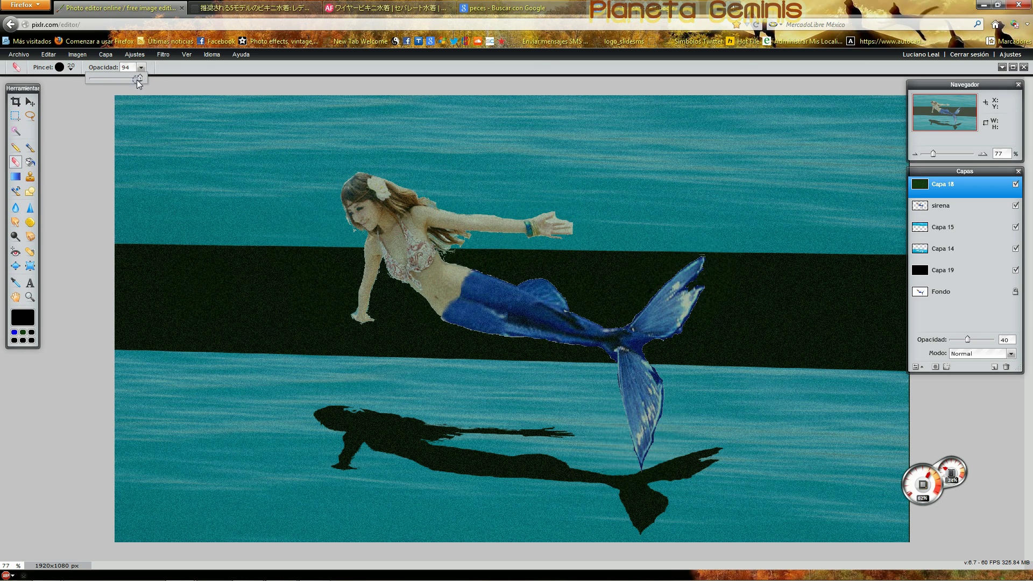
{"action": "left_click", "coordinate": [71, 67]}
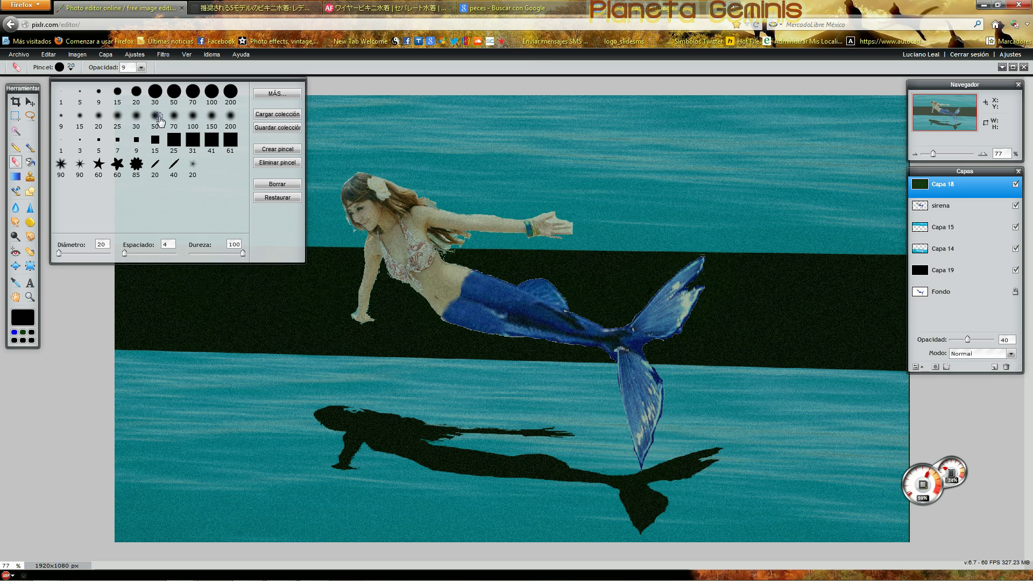
{"action": "left_click", "coordinate": [229, 118]}
{"action": "left_click_drag", "start_coordinate": [219, 254], "coordinate": [194, 253]}
{"action": "left_click_drag", "start_coordinate": [71, 254], "coordinate": [77, 253]}
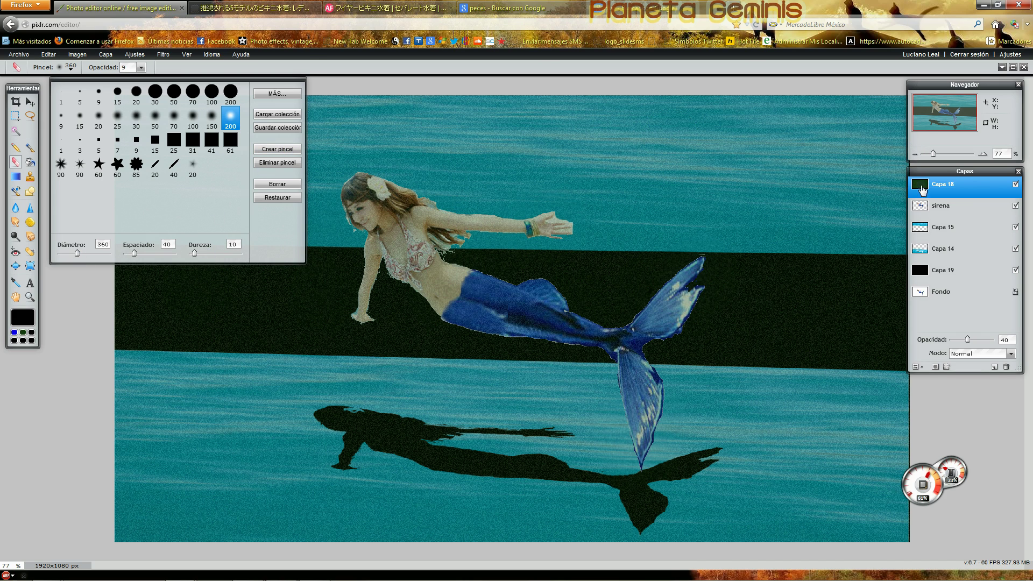
Rename layer Capa 15 as Superficie and layer Capa 14 as Fondo.
{"action": "left_click", "coordinate": [953, 233]}
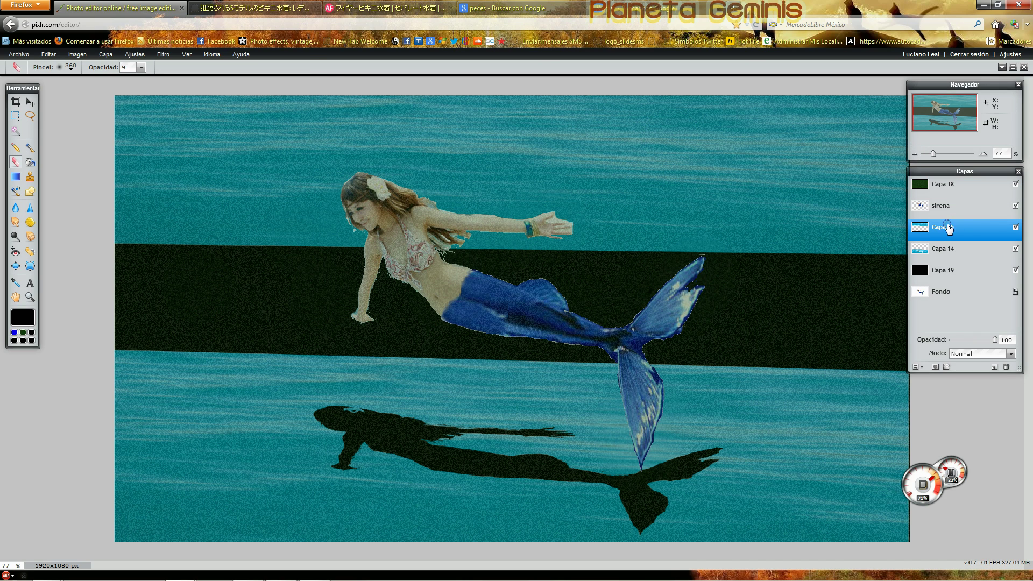
{"action": "double_click", "coordinate": [972, 239]}
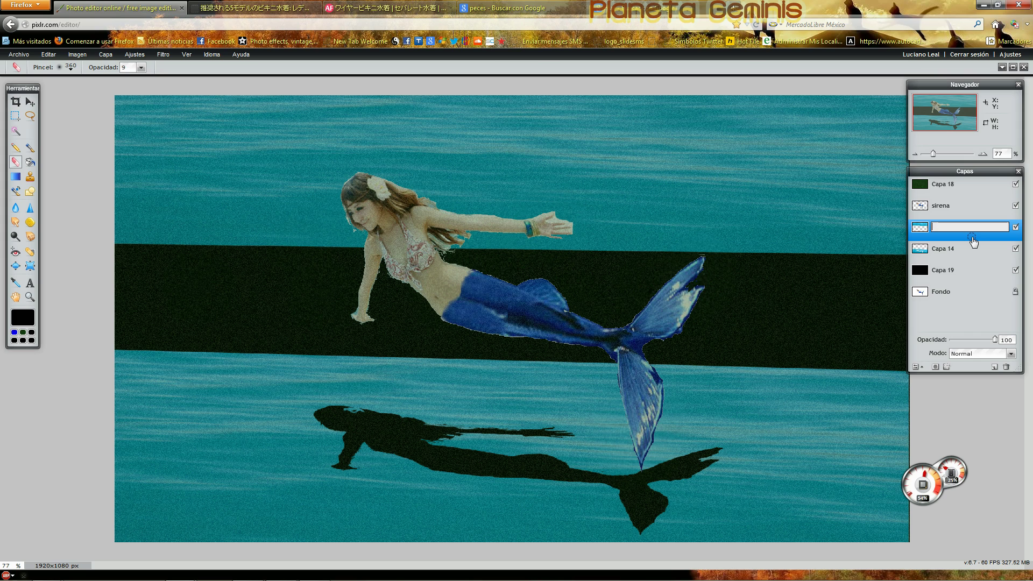
{"action": "left_click", "coordinate": [946, 244]}
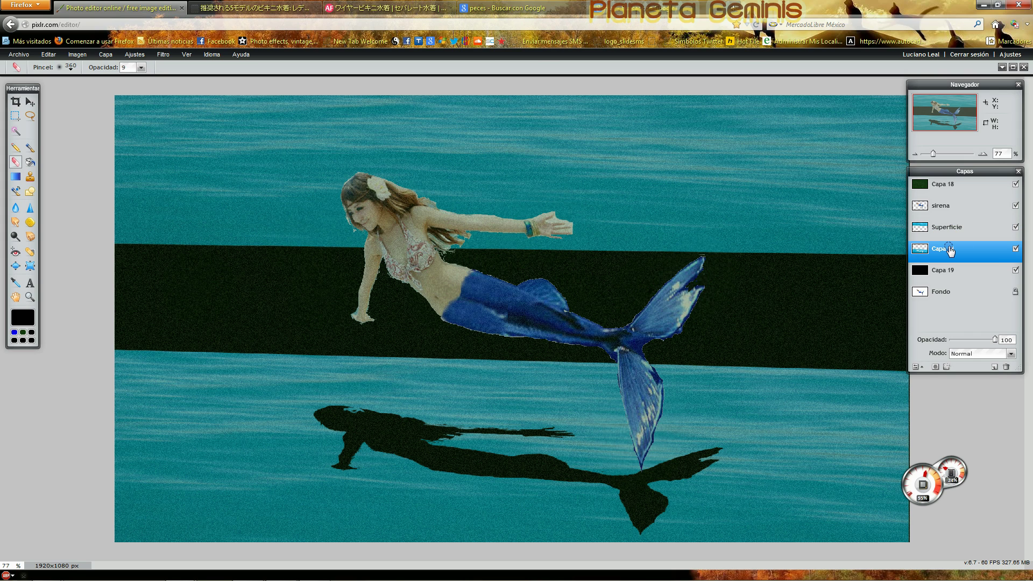
{"action": "double_click", "coordinate": [950, 249]}
{"action": "type", "text": "Fondo"}
Softly erase the lower edge of the Superficie water and the upper edge of the Fondo water into the black band.
{"action": "left_click", "coordinate": [955, 235]}
{"action": "mouse_move", "coordinate": [909, 268]}
{"action": "left_mouse_down"}
{"action": "mouse_move", "coordinate": [565, 276]}
{"action": "mouse_move", "coordinate": [494, 261]}
{"action": "mouse_move", "coordinate": [116, 267]}
{"action": "left_mouse_up"}
{"action": "mouse_move", "coordinate": [269, 277]}
{"action": "left_mouse_down"}
{"action": "mouse_move", "coordinate": [147, 279]}
{"action": "mouse_move", "coordinate": [537, 261]}
{"action": "mouse_move", "coordinate": [627, 274]}
{"action": "mouse_move", "coordinate": [810, 272]}
{"action": "mouse_move", "coordinate": [655, 272]}
{"action": "left_mouse_up"}
{"action": "left_click", "coordinate": [963, 249]}
{"action": "mouse_move", "coordinate": [887, 341]}
{"action": "left_mouse_down"}
{"action": "mouse_move", "coordinate": [283, 329]}
{"action": "mouse_move", "coordinate": [108, 336]}
{"action": "mouse_move", "coordinate": [618, 329]}
{"action": "mouse_move", "coordinate": [911, 351]}
{"action": "mouse_move", "coordinate": [85, 346]}
{"action": "left_mouse_up"}
{"action": "left_click", "coordinate": [778, 243]}
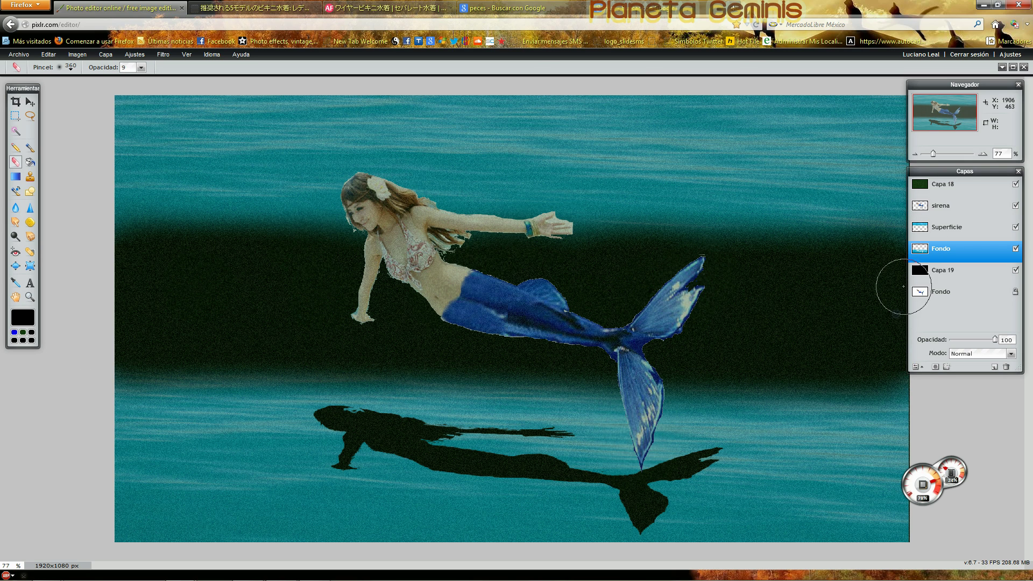
Lower the opacity of the Fondo water layer to 48.
{"action": "left_click", "coordinate": [950, 184]}
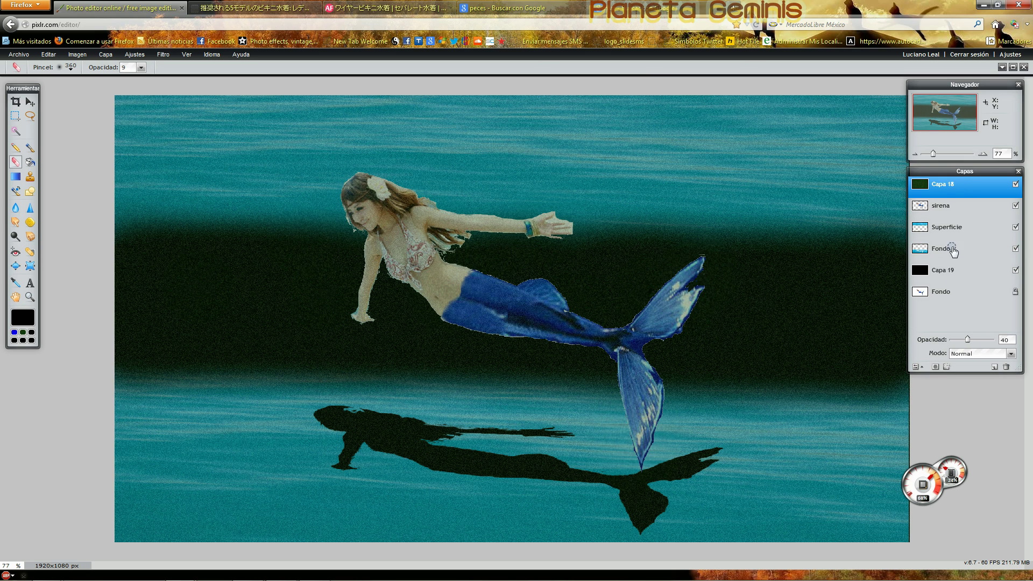
{"action": "left_click", "coordinate": [952, 249]}
{"action": "left_click", "coordinate": [973, 338]}
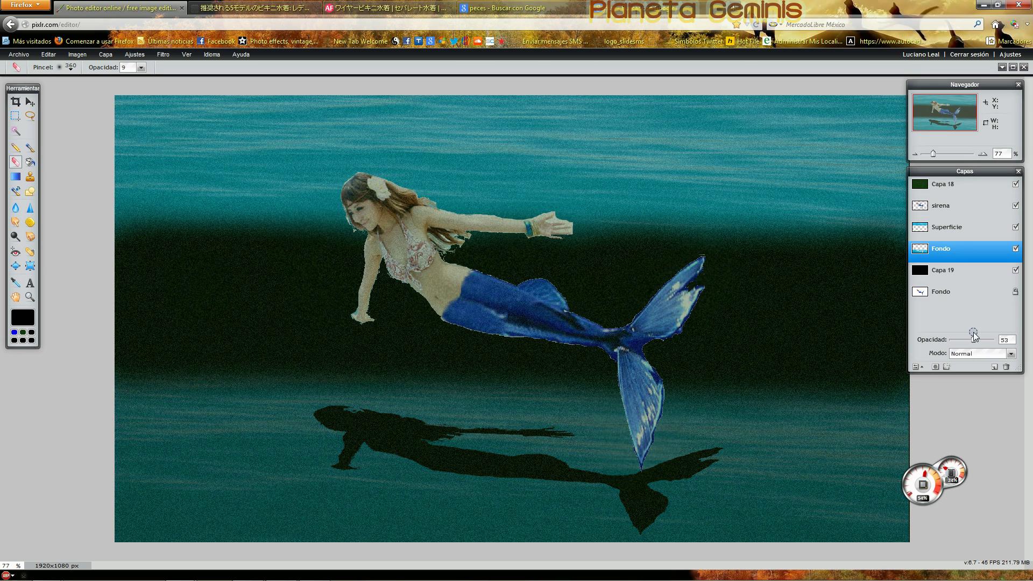
Lower the opacity of the green noise layer Capa 18 to 21.
{"action": "left_click", "coordinate": [961, 226]}
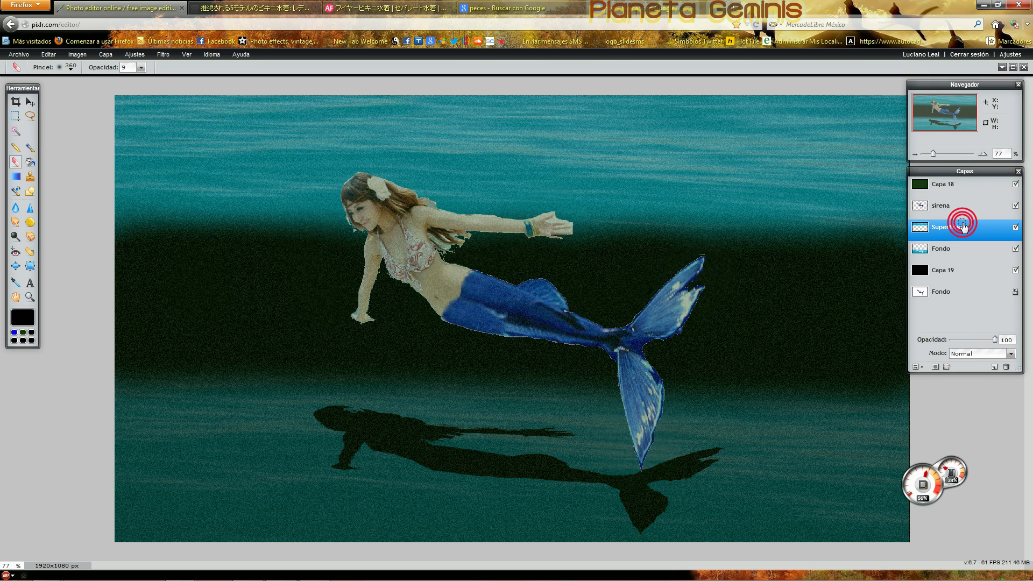
{"action": "left_click", "coordinate": [963, 184]}
{"action": "left_click", "coordinate": [960, 339]}
{"action": "left_click_drag", "start_coordinate": [960, 339], "coordinate": [960, 339]}
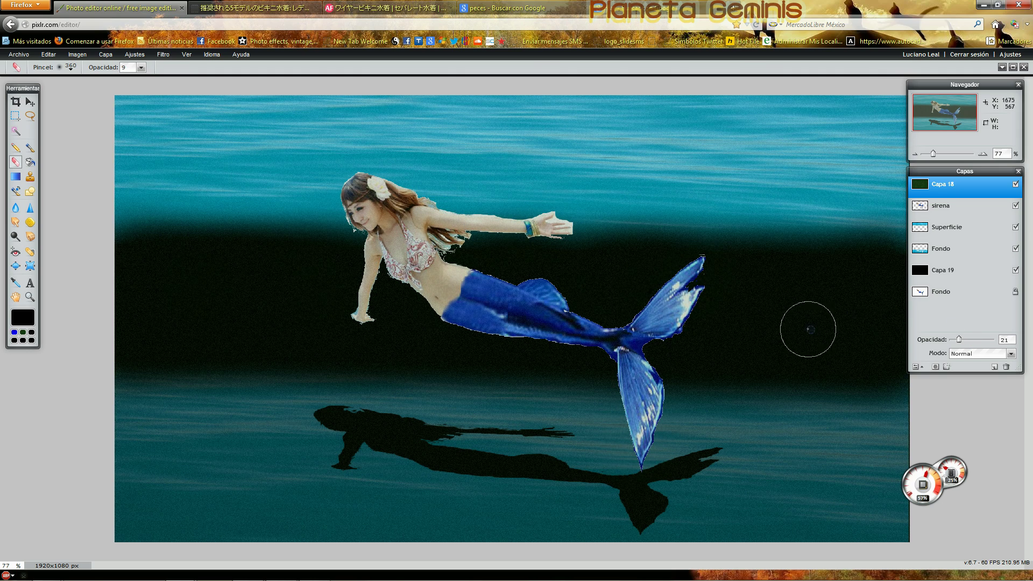
Apply the Proceso cruzado adjustment to Capa 18.
{"action": "left_click", "coordinate": [77, 54]}
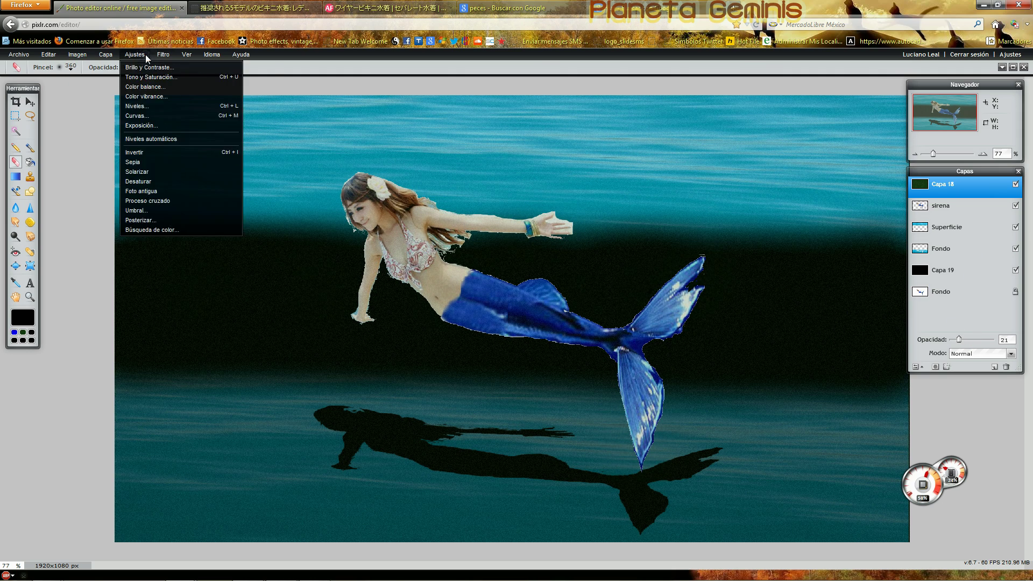
{"action": "left_click", "coordinate": [177, 202]}
{"action": "left_click_drag", "start_coordinate": [689, 112], "coordinate": [695, 112]}
Apply a Viñeta filter of size 51 in a dark reddish brown to the Superficie layer.
{"action": "left_click", "coordinate": [942, 227]}
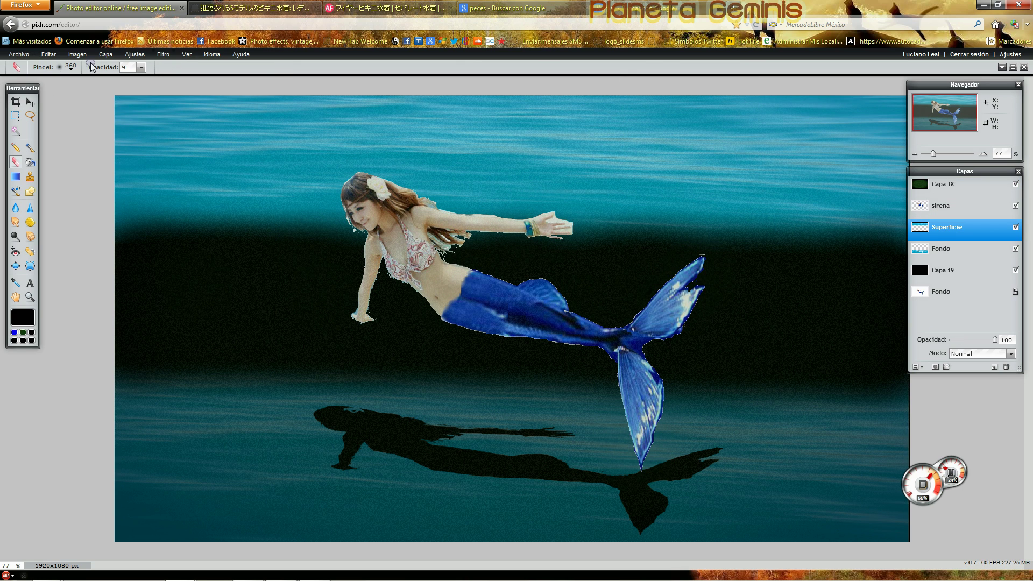
{"action": "left_click", "coordinate": [164, 55]}
{"action": "left_click", "coordinate": [183, 228]}
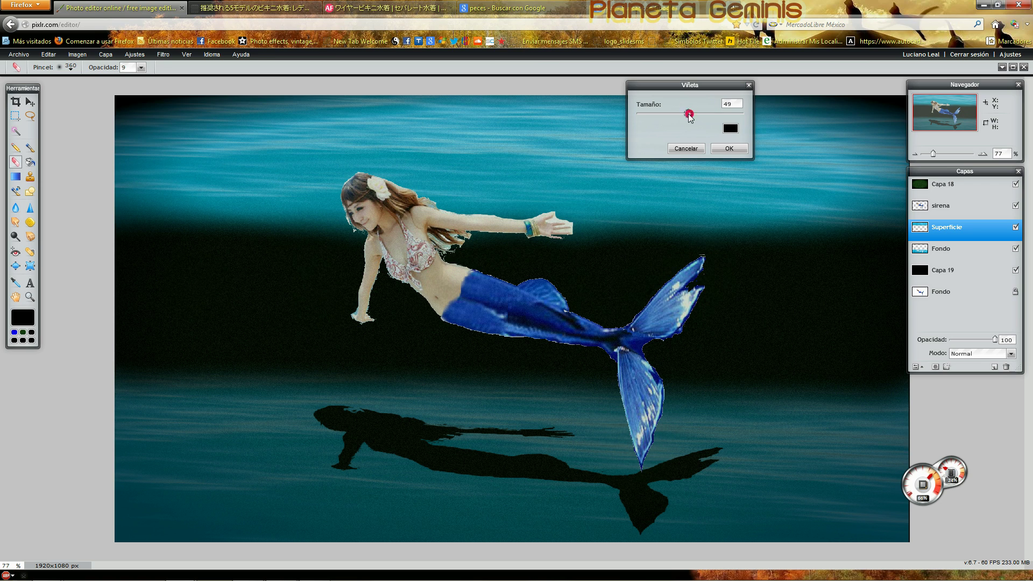
{"action": "left_click", "coordinate": [725, 128]}
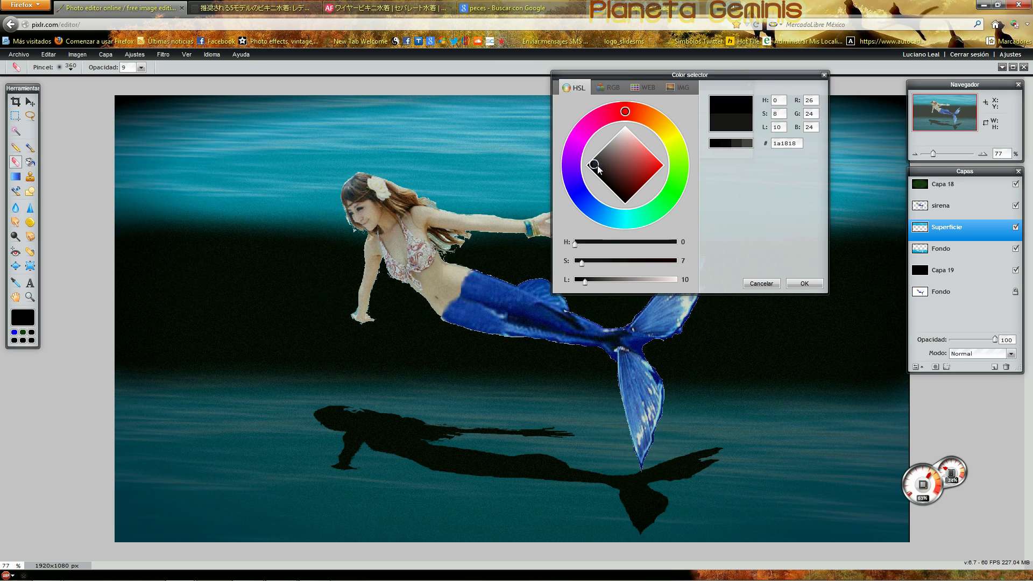
{"action": "left_click_drag", "start_coordinate": [633, 116], "coordinate": [629, 111]}
{"action": "left_click_drag", "start_coordinate": [605, 162], "coordinate": [611, 167]}
{"action": "left_click", "coordinate": [804, 283]}
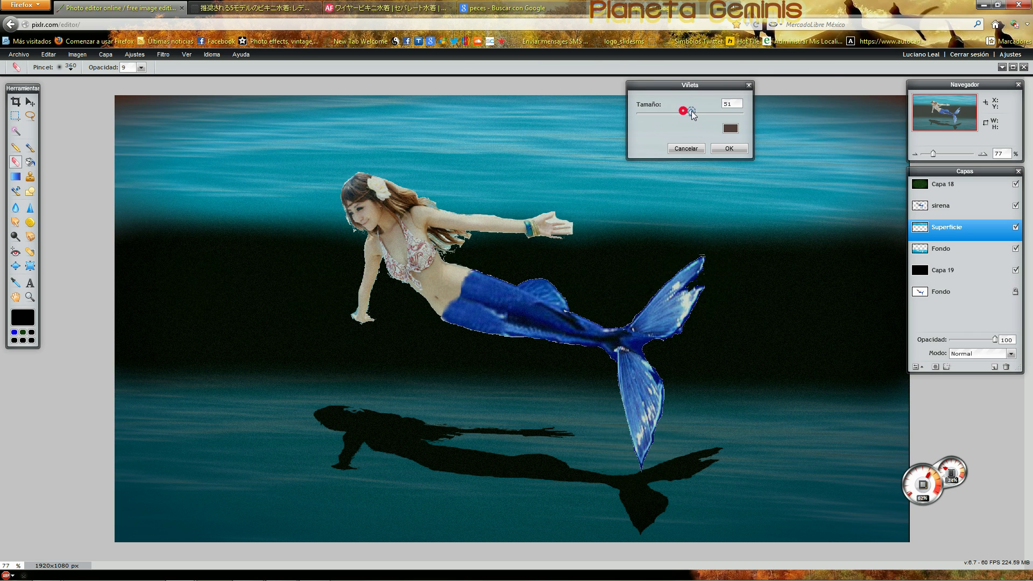
{"action": "left_click", "coordinate": [727, 149]}
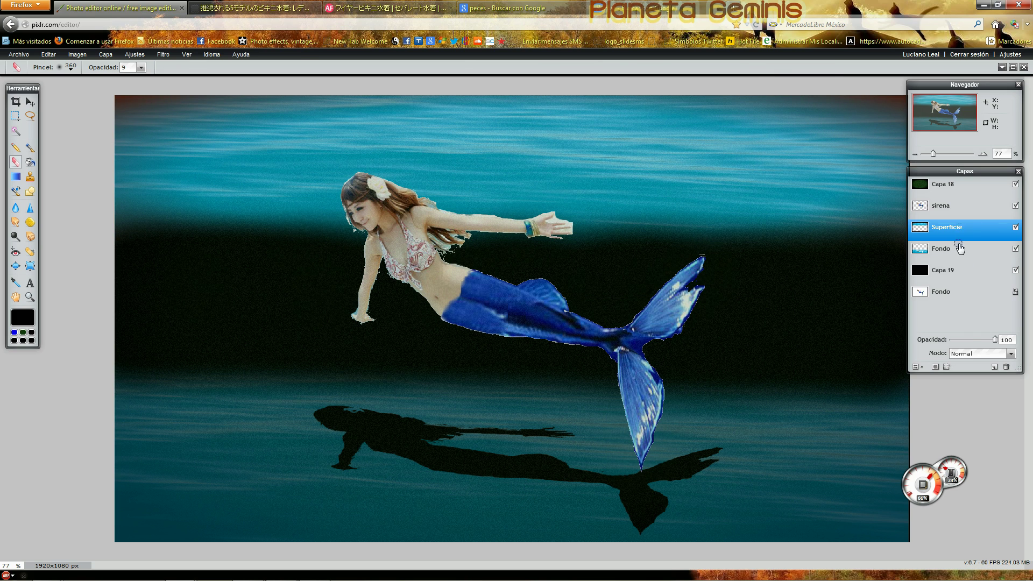
Apply a black Viñeta filter of size 50 to the Fondo water layer.
{"action": "left_click", "coordinate": [960, 247]}
{"action": "left_click", "coordinate": [163, 54]}
{"action": "left_click", "coordinate": [172, 228]}
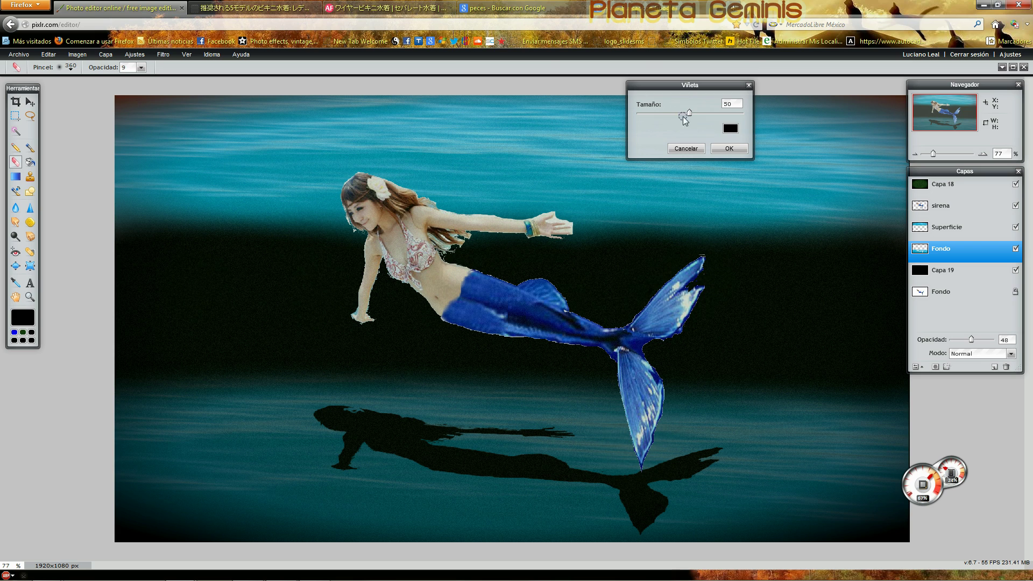
{"action": "left_click", "coordinate": [729, 148]}
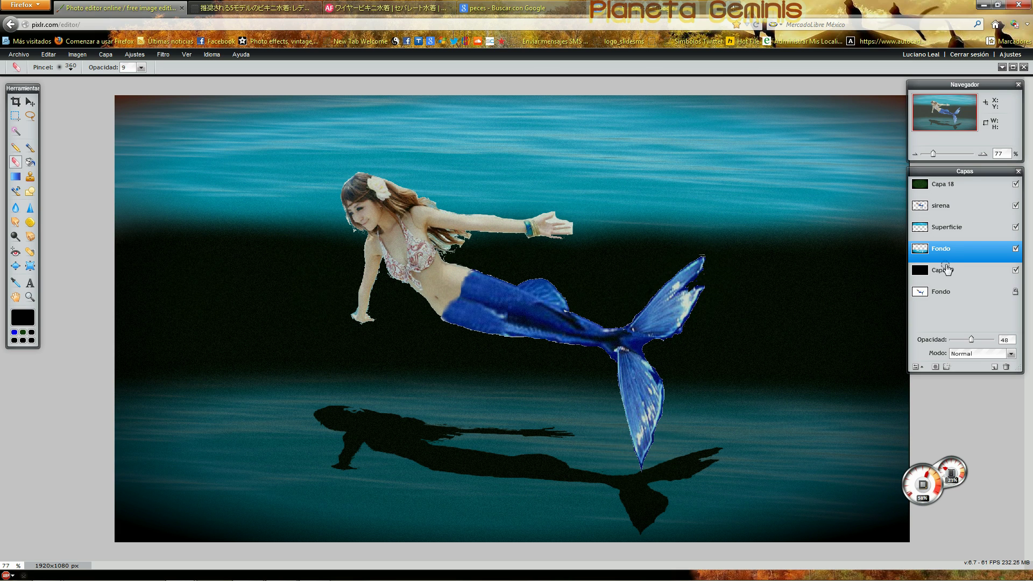
Adjust the sirena layer's brightness to -5 and contrast to 1.
{"action": "left_click", "coordinate": [950, 213]}
{"action": "left_click", "coordinate": [162, 55]}
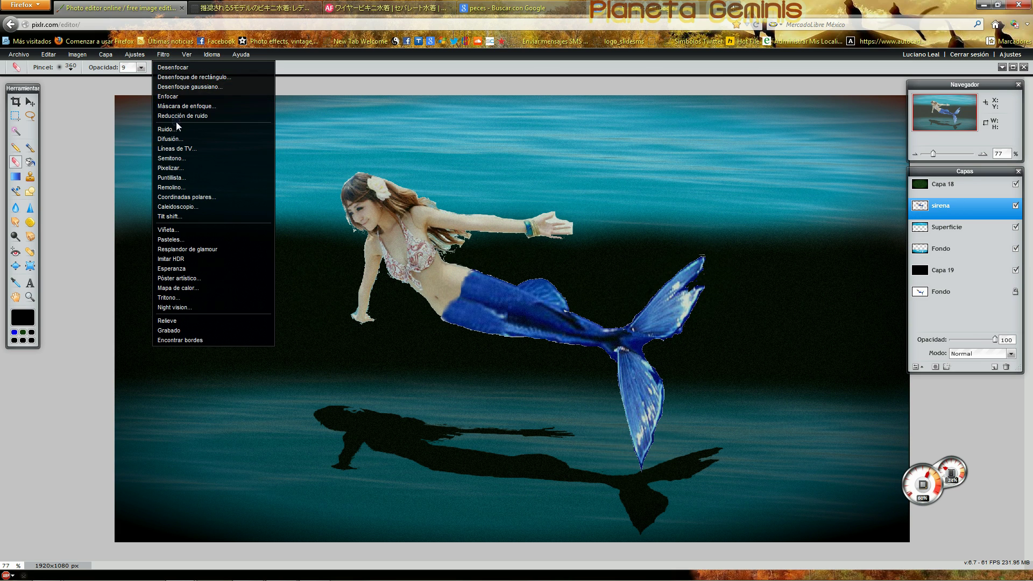
{"action": "left_click", "coordinate": [134, 55]}
{"action": "left_click", "coordinate": [141, 67]}
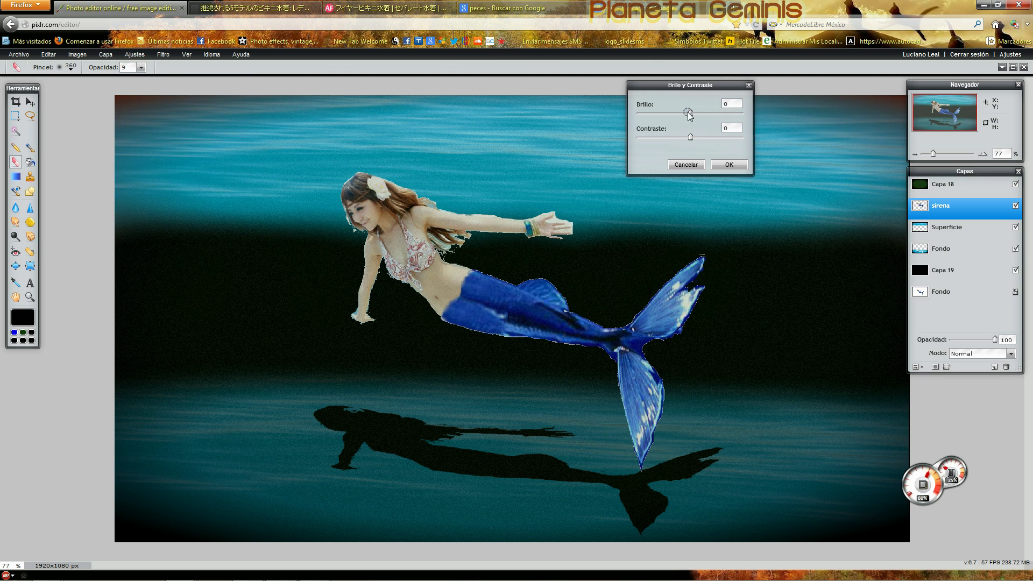
{"action": "left_click_drag", "start_coordinate": [690, 137], "coordinate": [691, 139]}
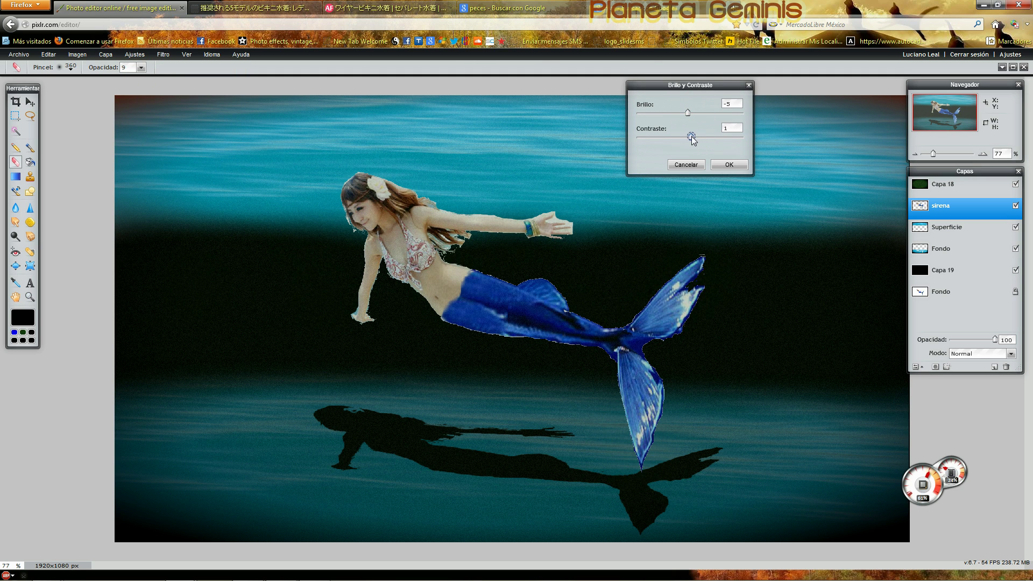
{"action": "left_click", "coordinate": [729, 165]}
Reduce the eraser brush's diameter and spacing, and softly erase Capa 18 over the mermaid's head and torso at opacity 9.
{"action": "scroll", "coordinate": [404, 295], "scroll_direction": "down", "scroll_amount": 3}
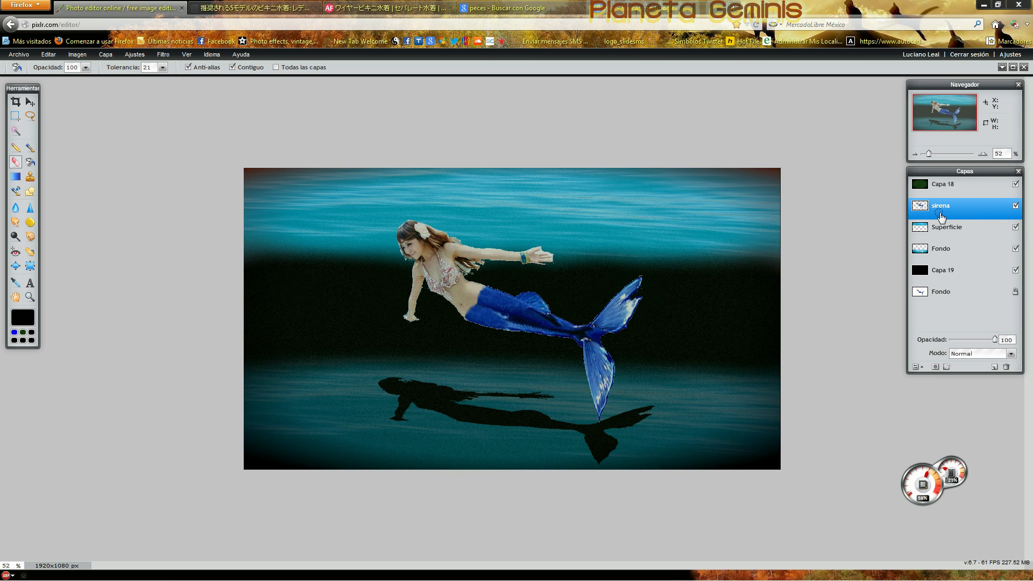
{"action": "left_click", "coordinate": [945, 184]}
{"action": "left_click", "coordinate": [15, 161]}
{"action": "left_click", "coordinate": [70, 67]}
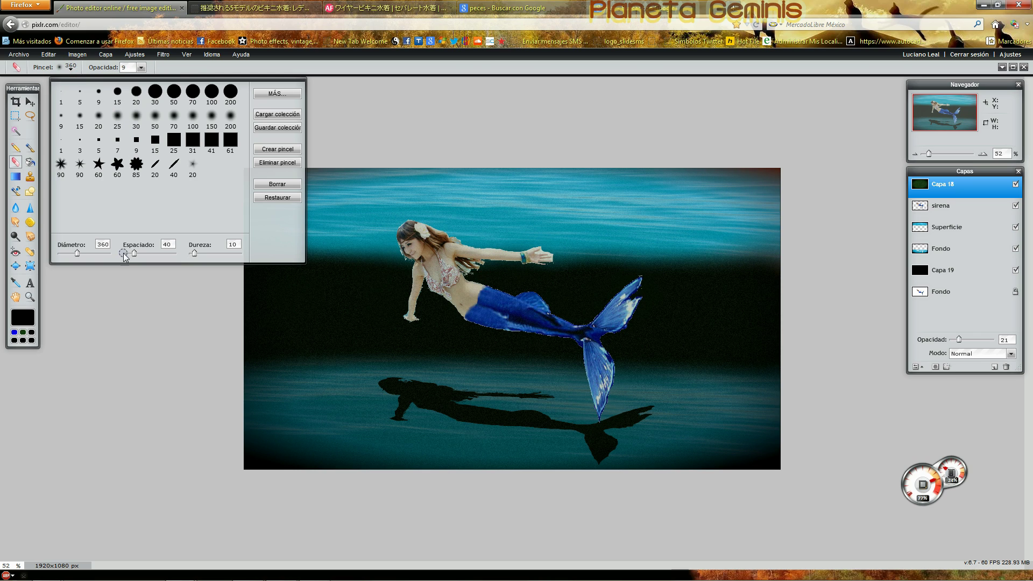
{"action": "left_click_drag", "start_coordinate": [76, 253], "coordinate": [69, 254]}
{"action": "left_click_drag", "start_coordinate": [131, 256], "coordinate": [126, 259]}
{"action": "left_click_drag", "start_coordinate": [195, 256], "coordinate": [193, 256]}
{"action": "left_click", "coordinate": [410, 248]}
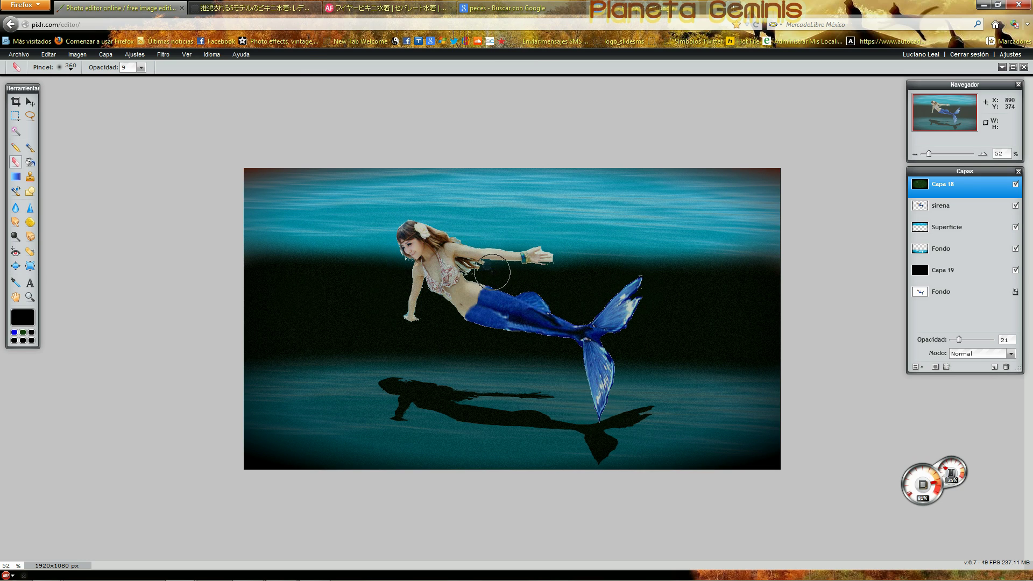
{"action": "left_click", "coordinate": [444, 255]}
{"action": "left_click", "coordinate": [452, 285]}
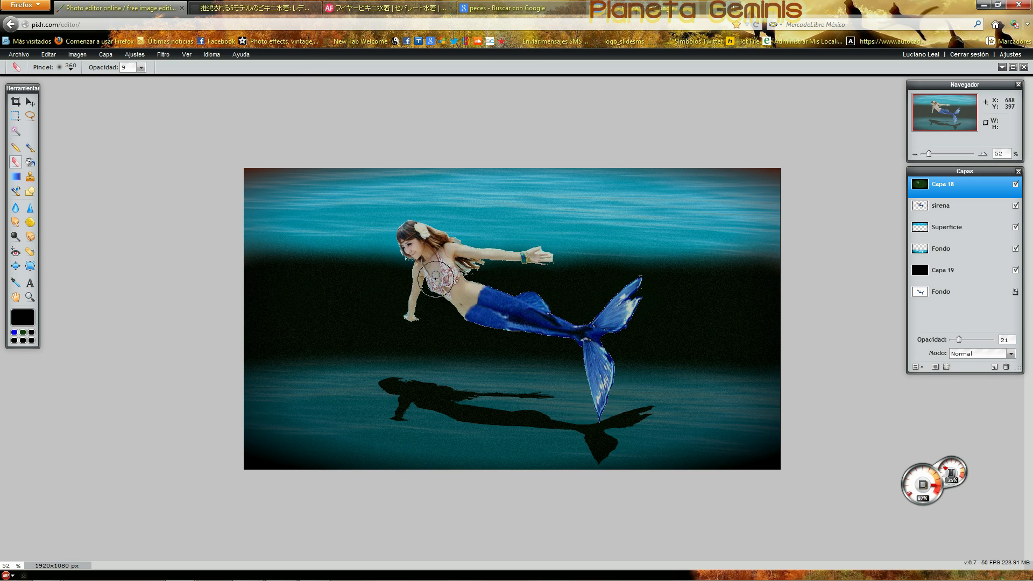
Try adding a layer mask to the sirena layer and undo it.
{"action": "left_click", "coordinate": [938, 202]}
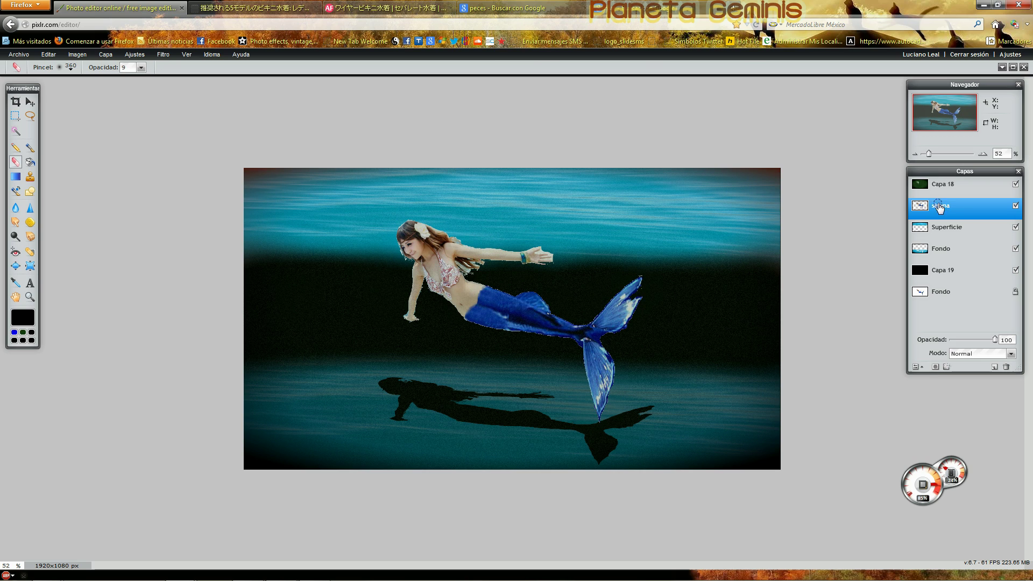
{"action": "left_click", "coordinate": [935, 367]}
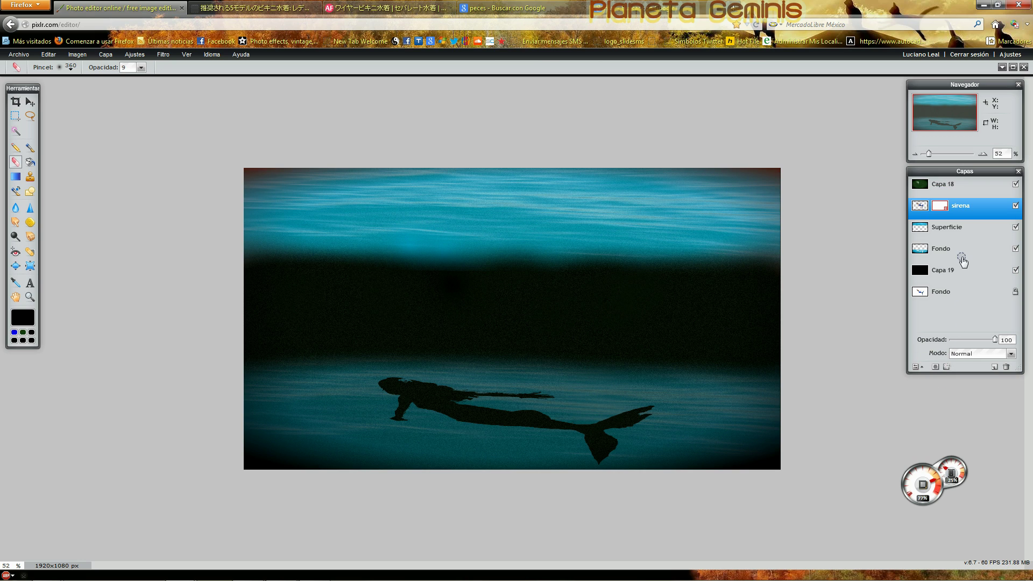
{"action": "key", "text": "ctrl+z"}
Try an inner shadow style on the sirena layer with opacity 17, distance 3, size 0 and angle 83.
{"action": "left_click", "coordinate": [922, 367]}
{"action": "right_click", "coordinate": [934, 208]}
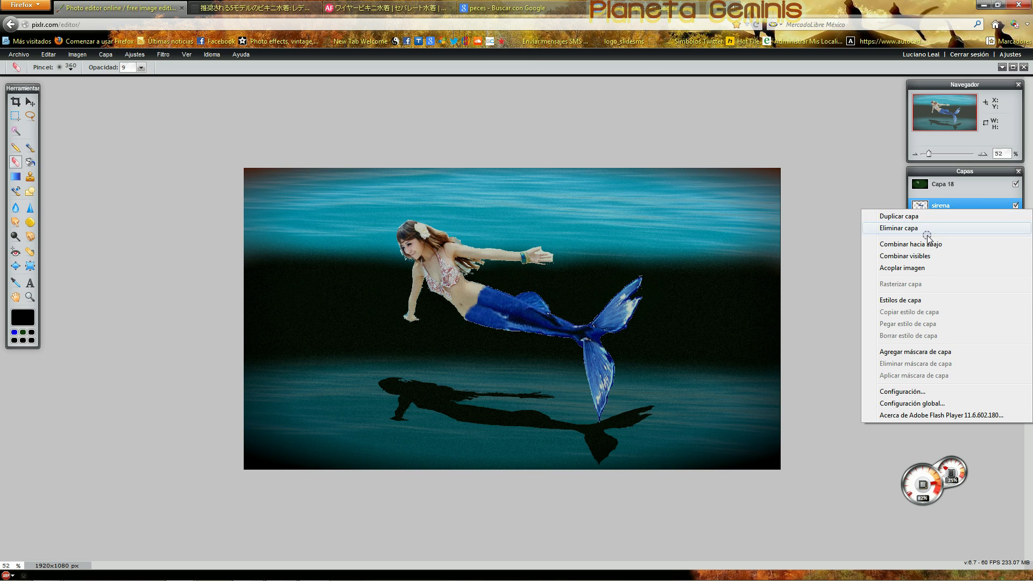
{"action": "left_click", "coordinate": [917, 300]}
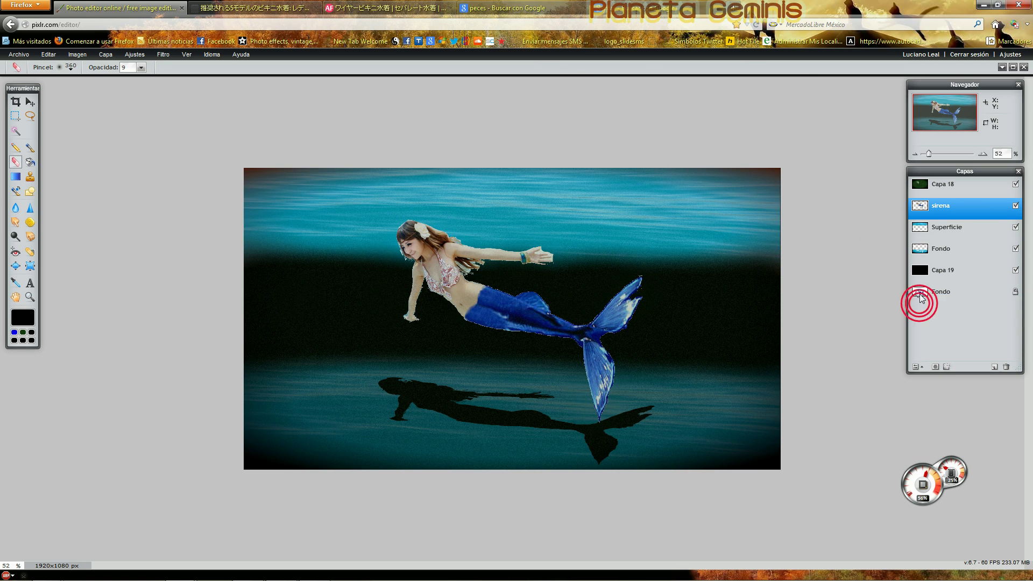
{"action": "left_click", "coordinate": [586, 90]}
{"action": "left_click", "coordinate": [587, 90]}
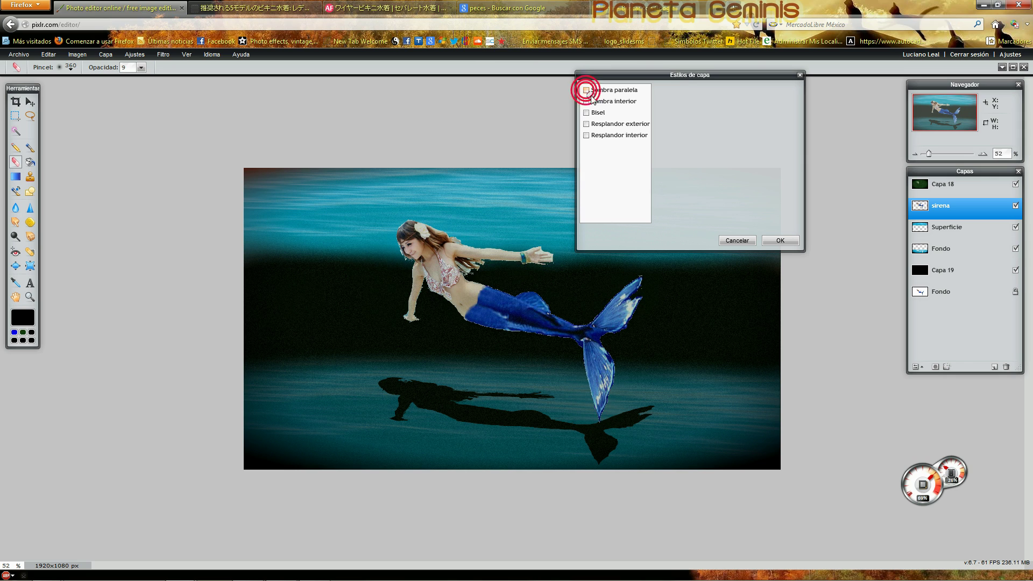
{"action": "left_click", "coordinate": [586, 101]}
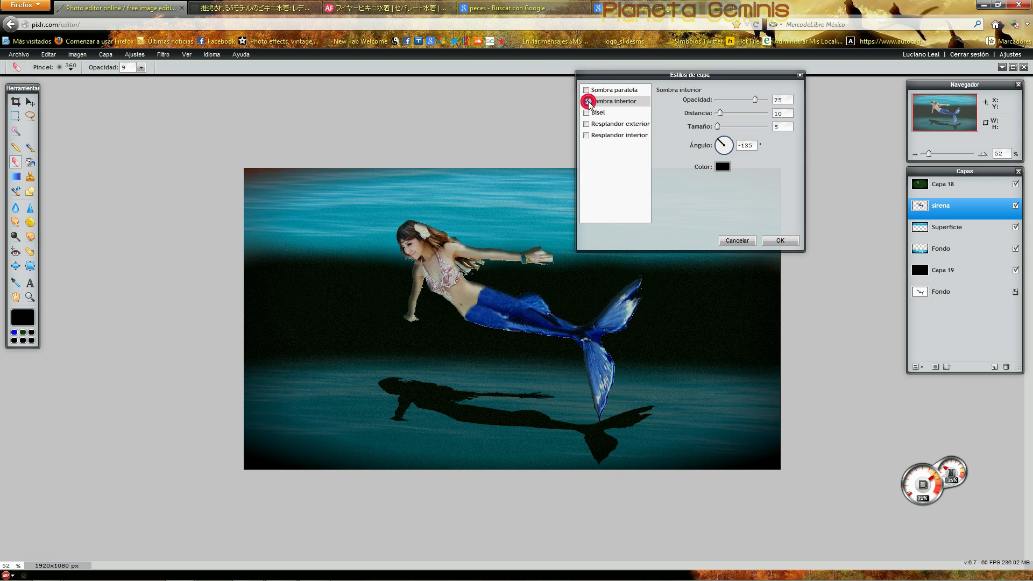
{"action": "left_click_drag", "start_coordinate": [755, 99], "coordinate": [715, 128]}
{"action": "mouse_move", "coordinate": [721, 137]}
{"action": "left_mouse_down"}
{"action": "mouse_move", "coordinate": [734, 155]}
{"action": "mouse_move", "coordinate": [725, 154]}
{"action": "left_mouse_up"}
{"action": "left_click", "coordinate": [586, 101]}
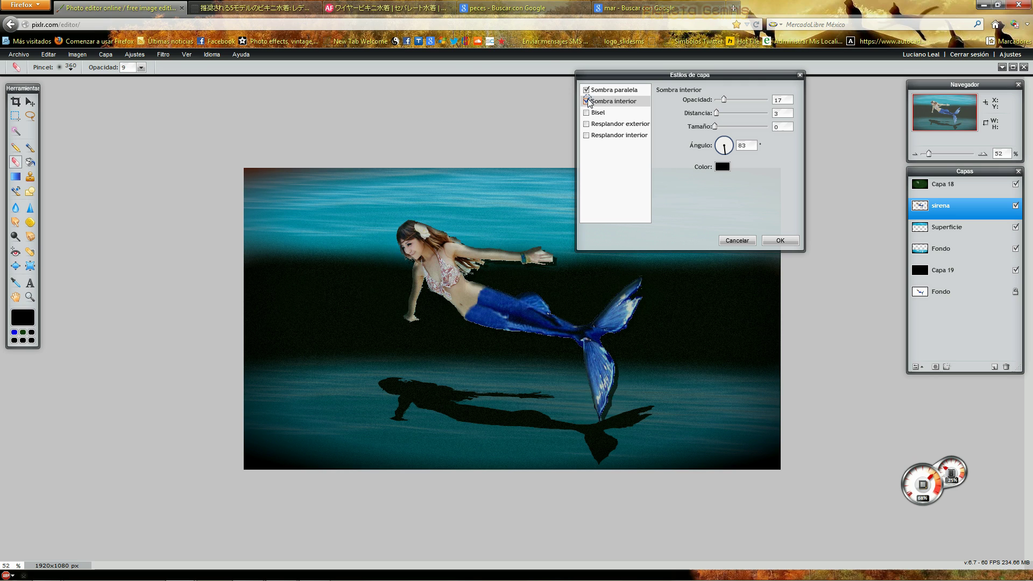
{"action": "left_click", "coordinate": [586, 90]}
Try outer and inner glow styles on the sirena layer.
{"action": "left_click", "coordinate": [586, 123]}
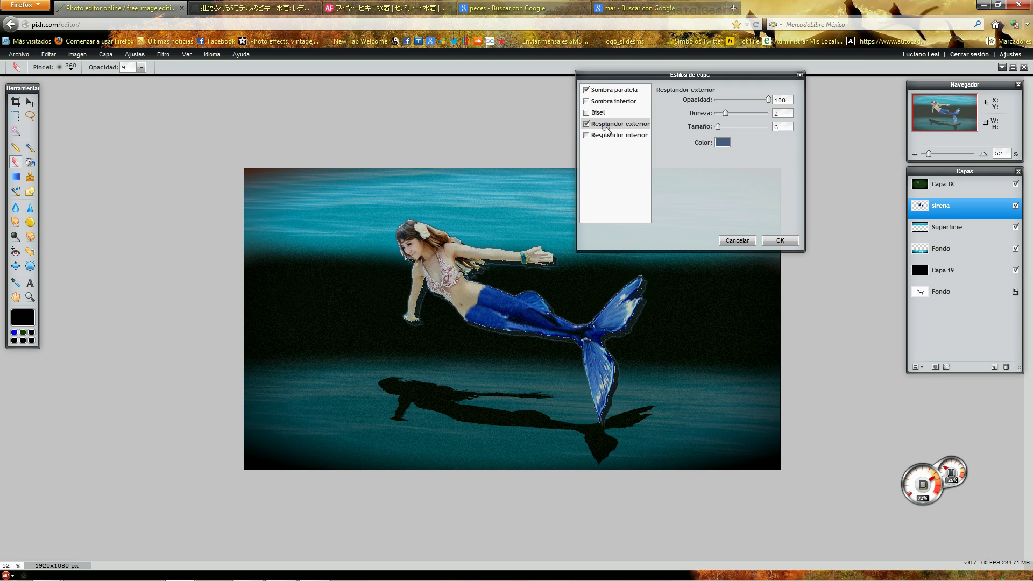
{"action": "left_click_drag", "start_coordinate": [762, 103], "coordinate": [715, 115]}
{"action": "left_click", "coordinate": [599, 136]}
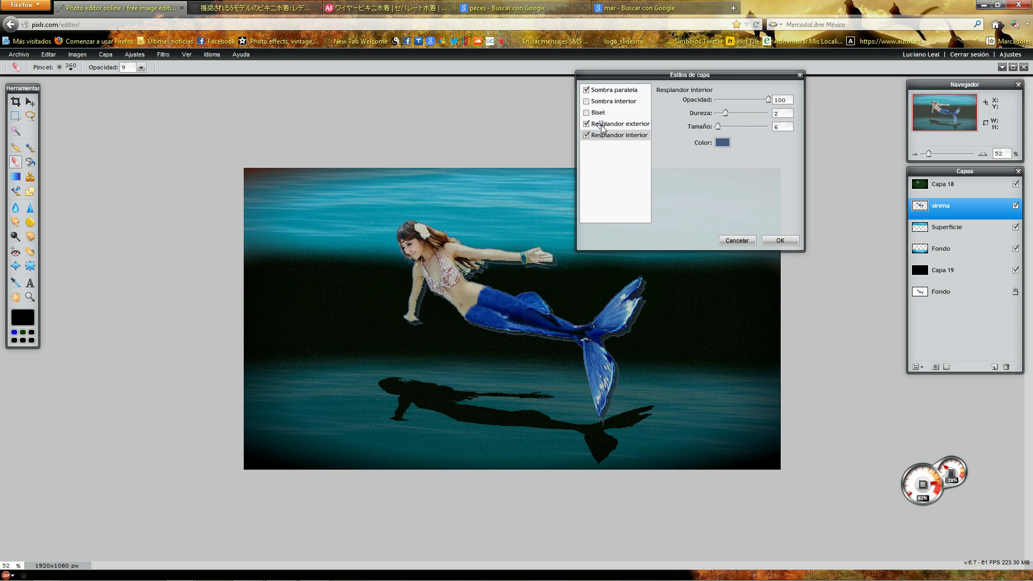
{"action": "left_click", "coordinate": [586, 112]}
{"action": "left_click", "coordinate": [587, 113]}
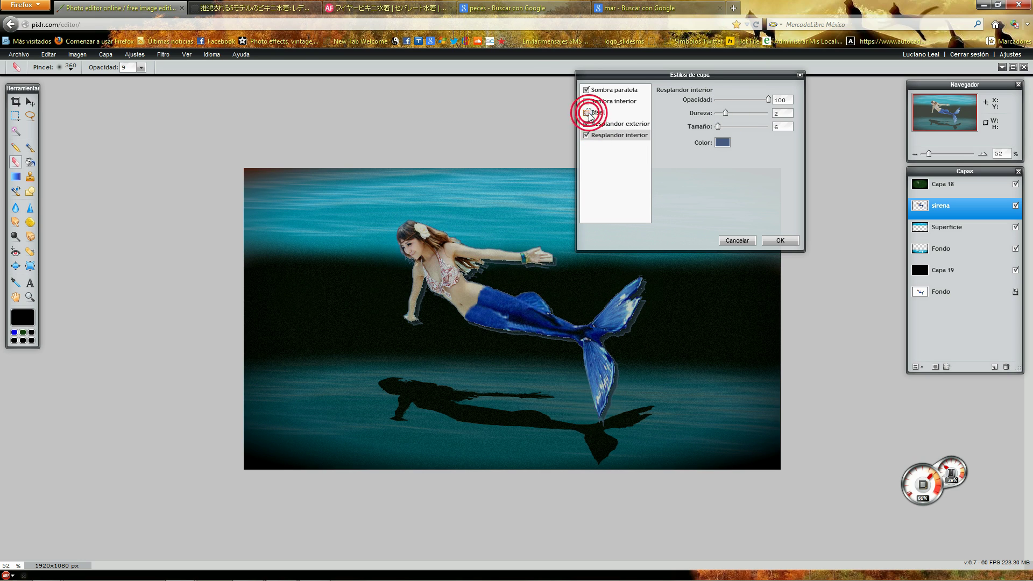
{"action": "left_click", "coordinate": [779, 241]}
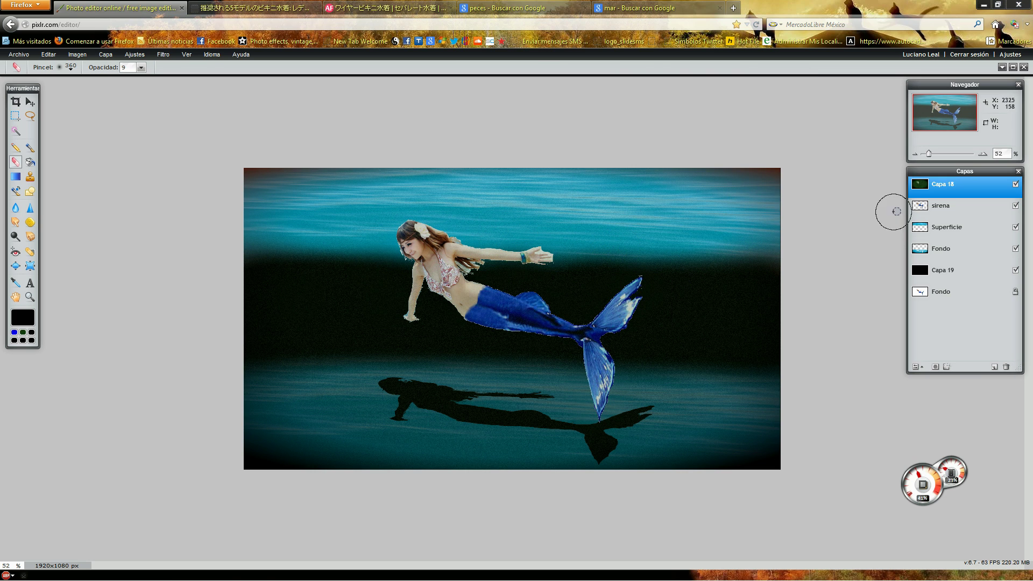
Add a new layer above Capa 18 and fill it with dark blue #0c0654.
{"action": "left_click", "coordinate": [105, 54]}
{"action": "left_click", "coordinate": [107, 68]}
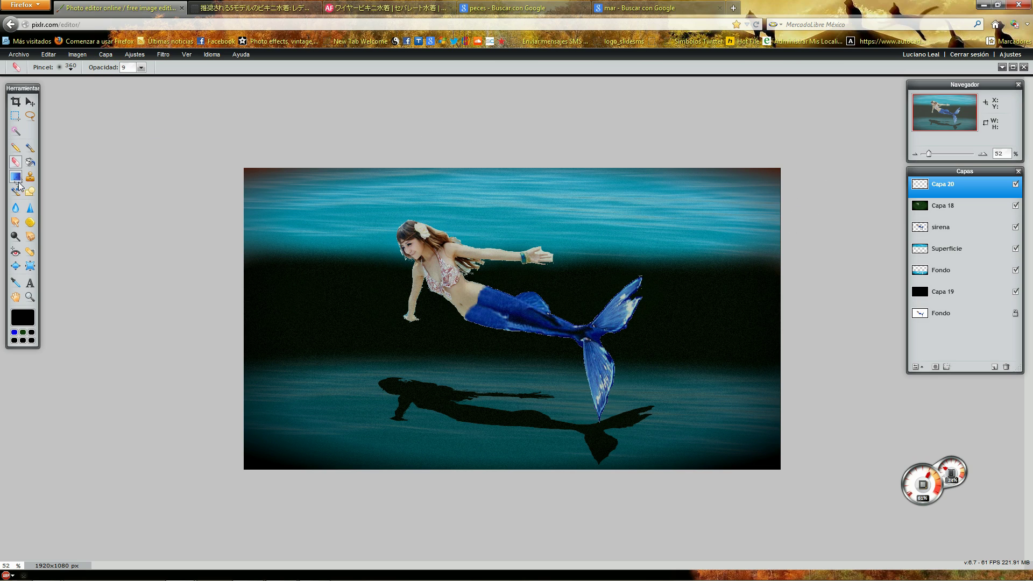
{"action": "left_click", "coordinate": [31, 161]}
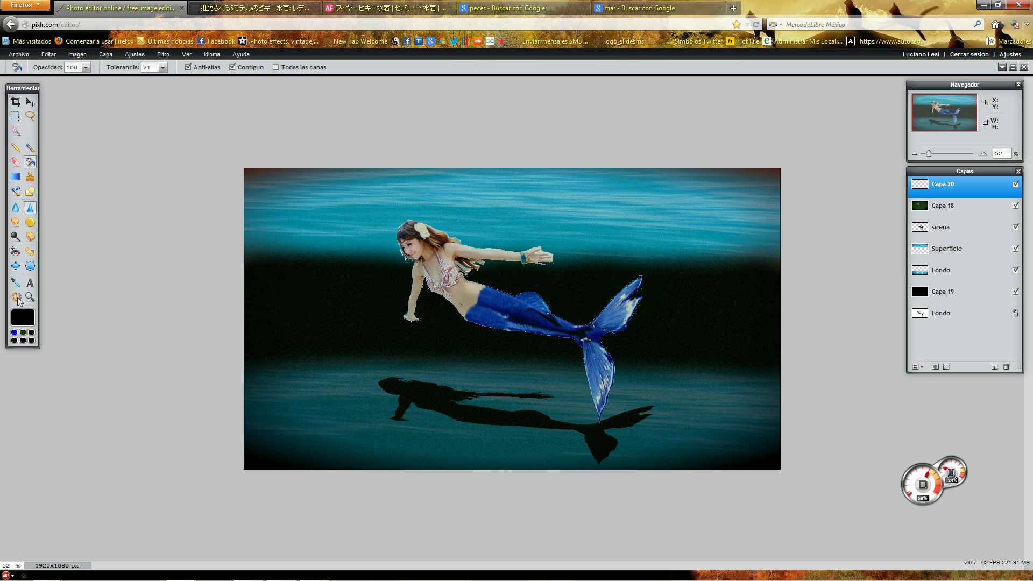
{"action": "left_click", "coordinate": [27, 320]}
{"action": "left_click", "coordinate": [585, 199]}
{"action": "left_click", "coordinate": [587, 163]}
{"action": "left_click_drag", "start_coordinate": [589, 165], "coordinate": [652, 168]}
{"action": "left_click", "coordinate": [578, 192]}
{"action": "mouse_move", "coordinate": [647, 279]}
{"action": "left_mouse_down"}
{"action": "mouse_move", "coordinate": [614, 281]}
{"action": "mouse_move", "coordinate": [669, 265]}
{"action": "mouse_move", "coordinate": [644, 244]}
{"action": "left_mouse_up"}
{"action": "left_click_drag", "start_coordinate": [635, 185], "coordinate": [636, 188]}
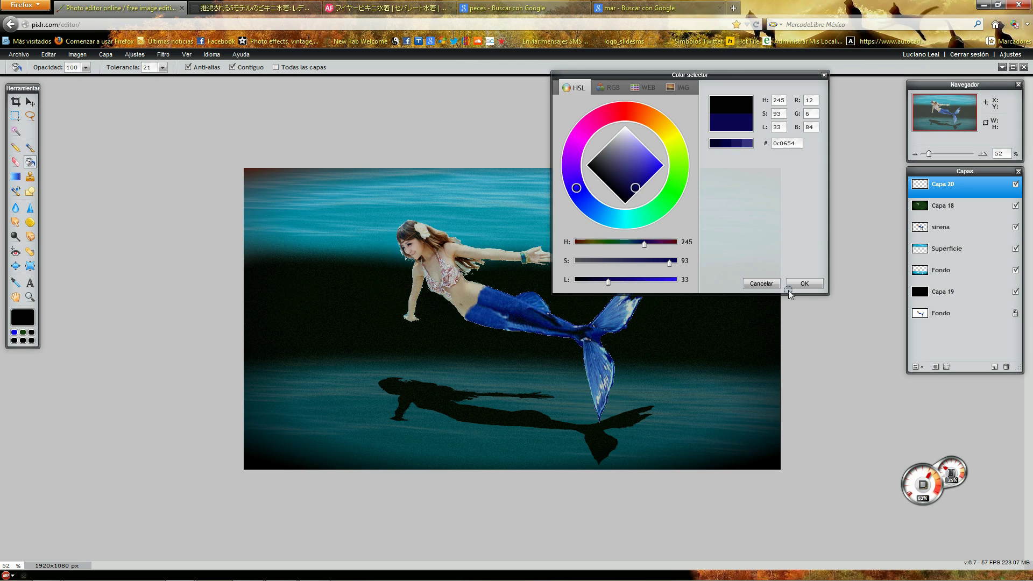
{"action": "left_click", "coordinate": [805, 283]}
{"action": "left_click", "coordinate": [395, 213]}
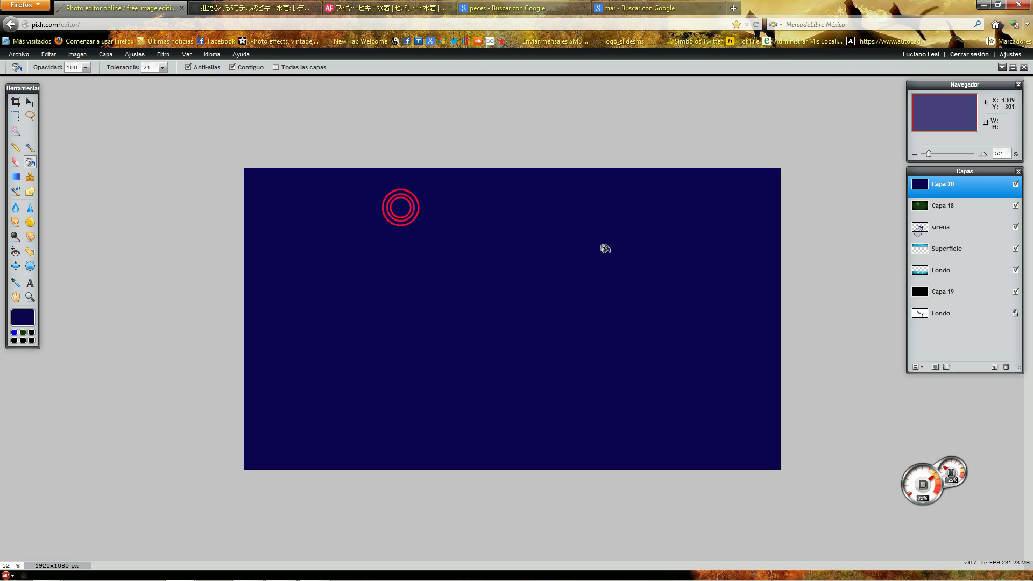
Move the dark blue Capa 20 directly above Capa 19 and lower its opacity to 55.
{"action": "left_click_drag", "start_coordinate": [952, 184], "coordinate": [950, 280]}
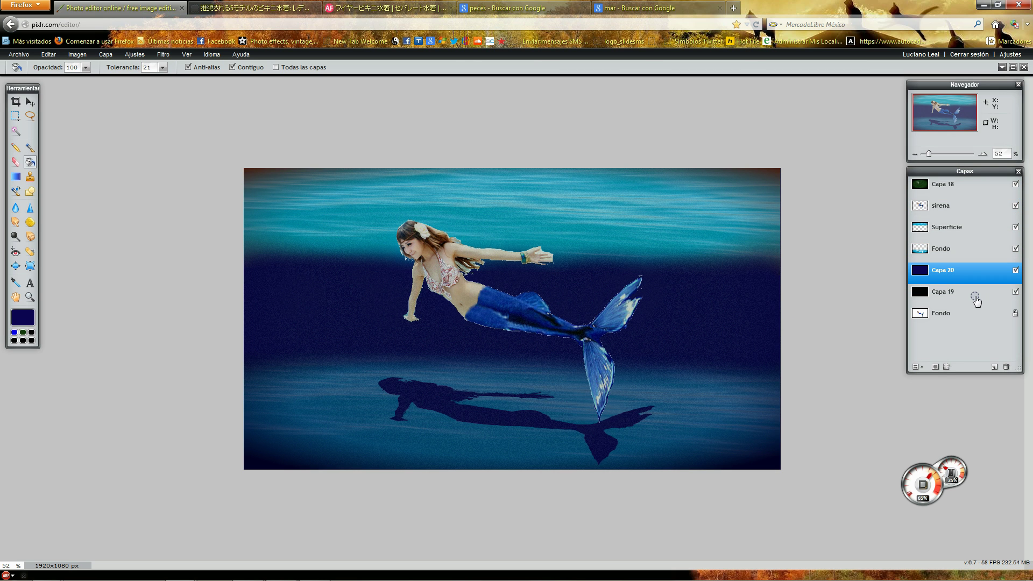
{"action": "left_click", "coordinate": [922, 366]}
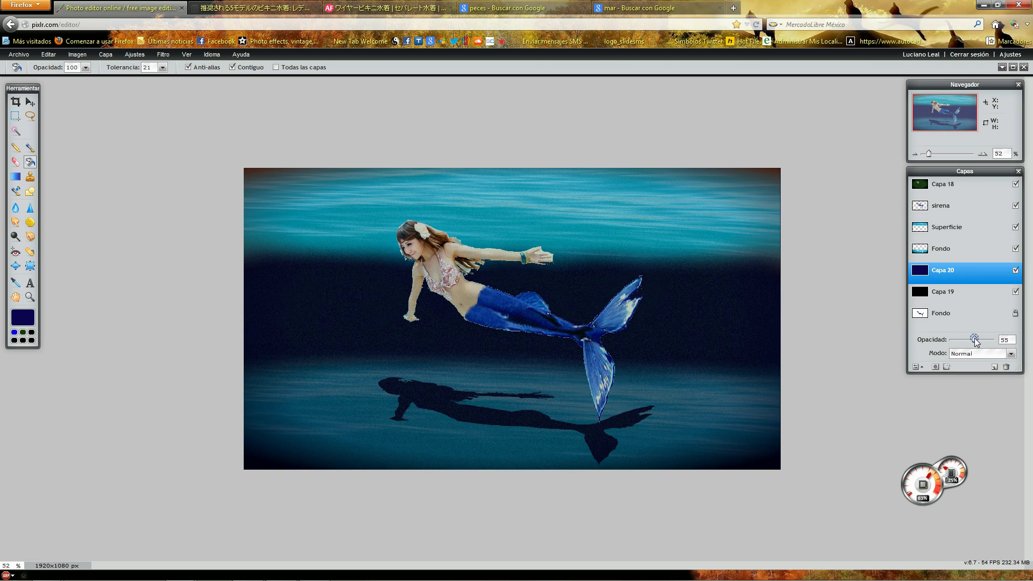
Lower the opacity of the green noise layer Capa 18 to 16.
{"action": "left_click", "coordinate": [971, 184]}
{"action": "left_click_drag", "start_coordinate": [962, 341], "coordinate": [957, 342]}
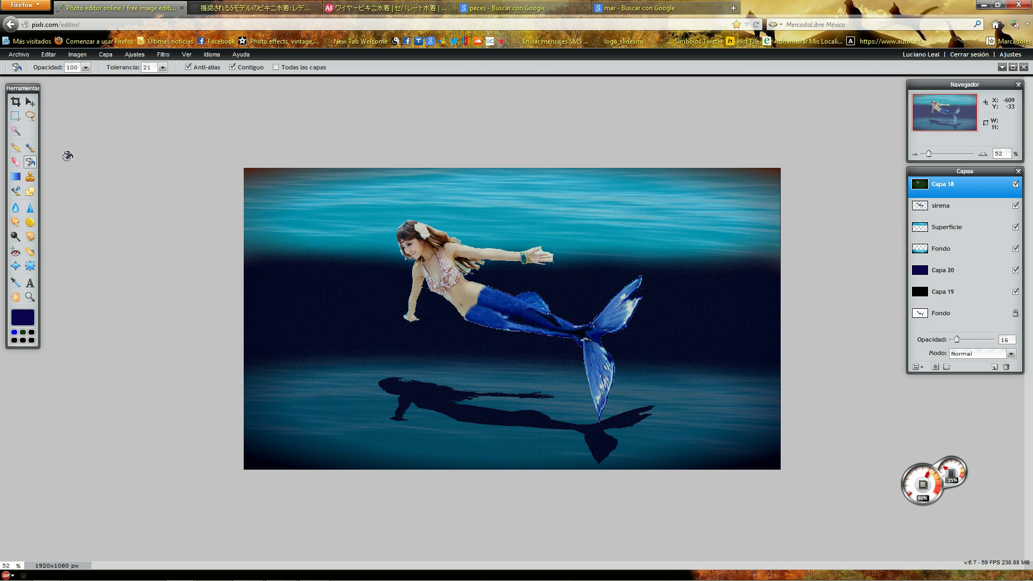
Pinch several spots of Capa 18 around the mermaid's arm and tail with size 182 and intensity 50.
{"action": "left_click", "coordinate": [30, 266]}
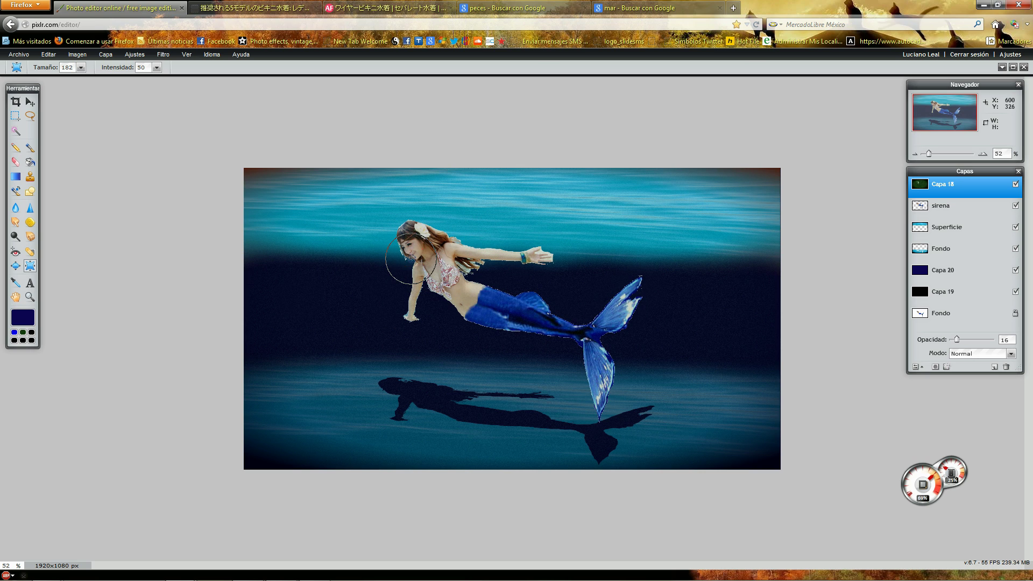
{"action": "left_click", "coordinate": [512, 265]}
{"action": "left_click", "coordinate": [582, 276]}
{"action": "left_click", "coordinate": [502, 277]}
{"action": "left_click", "coordinate": [545, 327]}
Select the mermaid's whole tail on the sirena layer with a freehand lasso outline.
{"action": "left_click", "coordinate": [186, 55]}
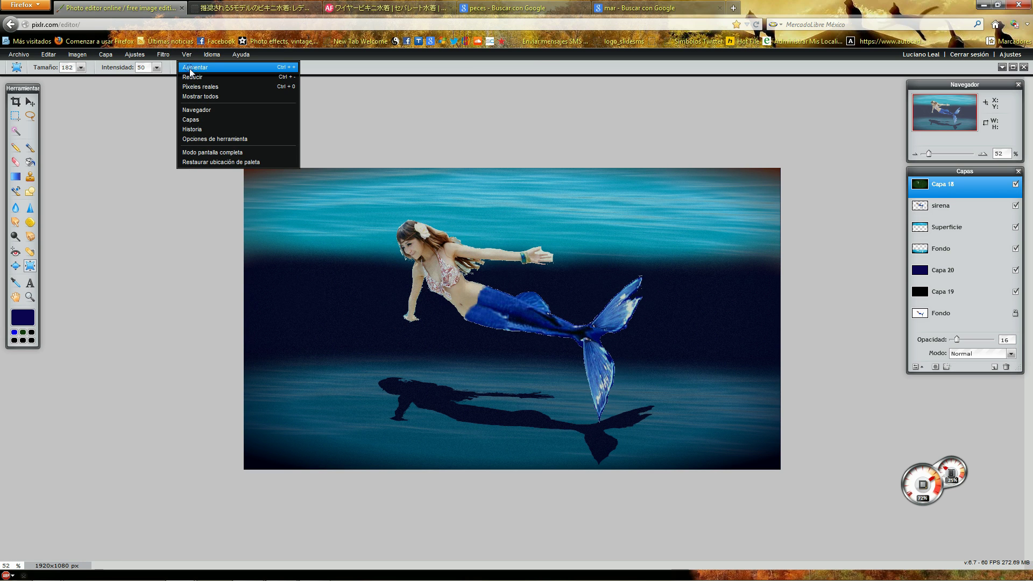
{"action": "left_click", "coordinate": [191, 72]}
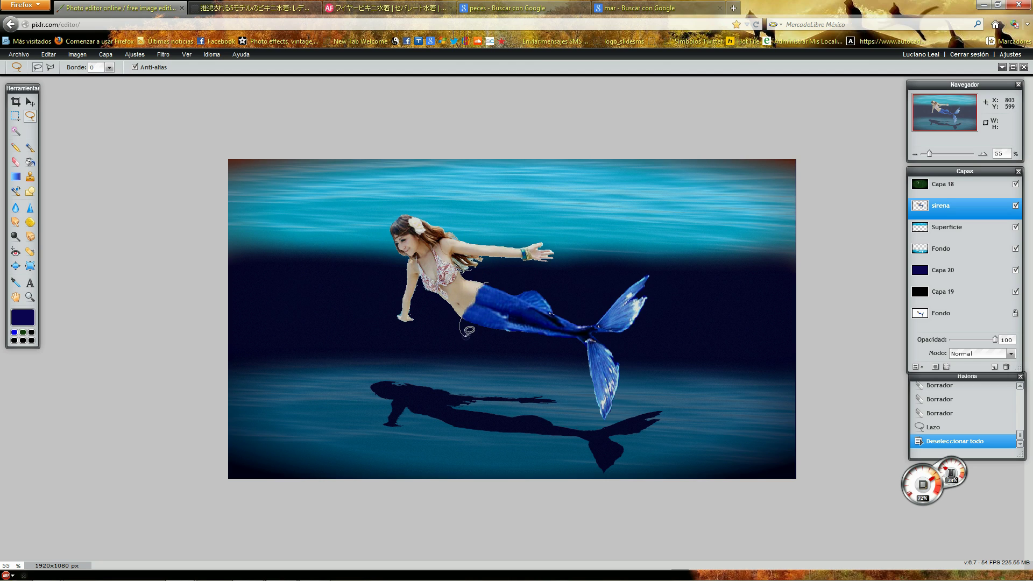
{"action": "mouse_move", "coordinate": [637, 416]}
{"action": "left_mouse_down"}
{"action": "mouse_move", "coordinate": [467, 295]}
{"action": "mouse_move", "coordinate": [494, 281]}
{"action": "left_mouse_up"}
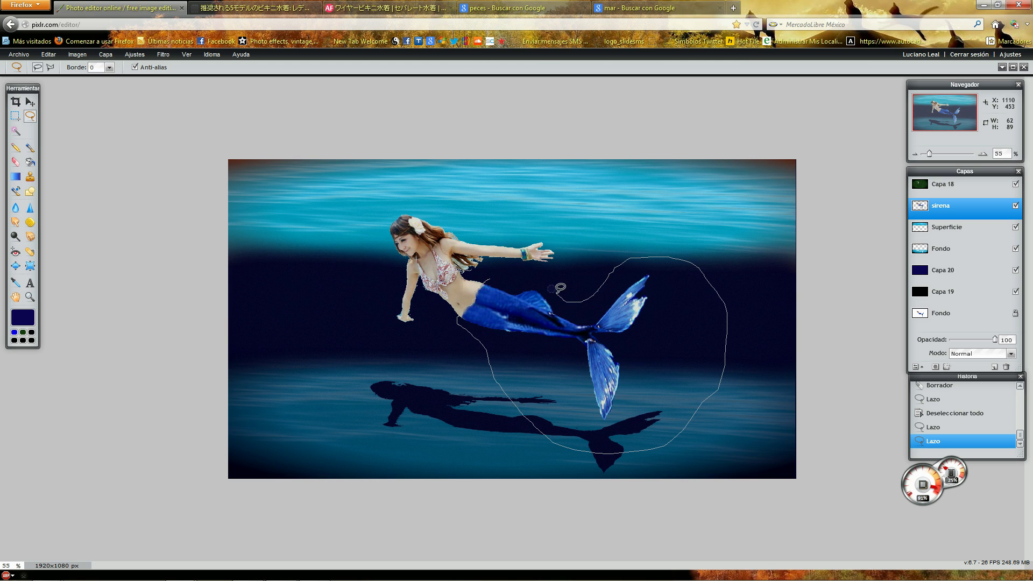
{"action": "left_click_drag", "start_coordinate": [491, 273], "coordinate": [491, 276]}
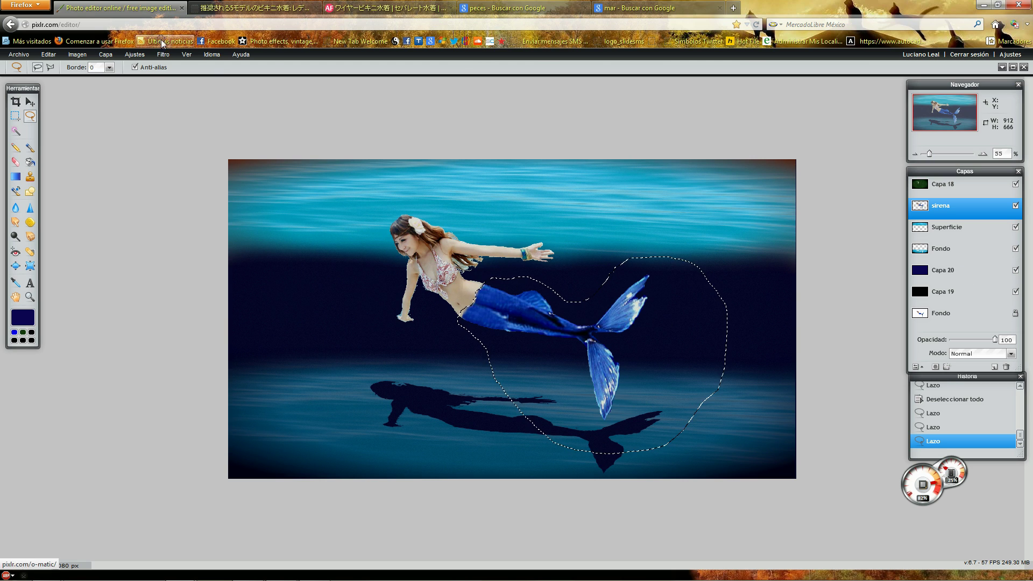
Apply an inverted Pasteles filter of size 2 to the selected mermaid tail, and deselect everything.
{"action": "left_click", "coordinate": [163, 55]}
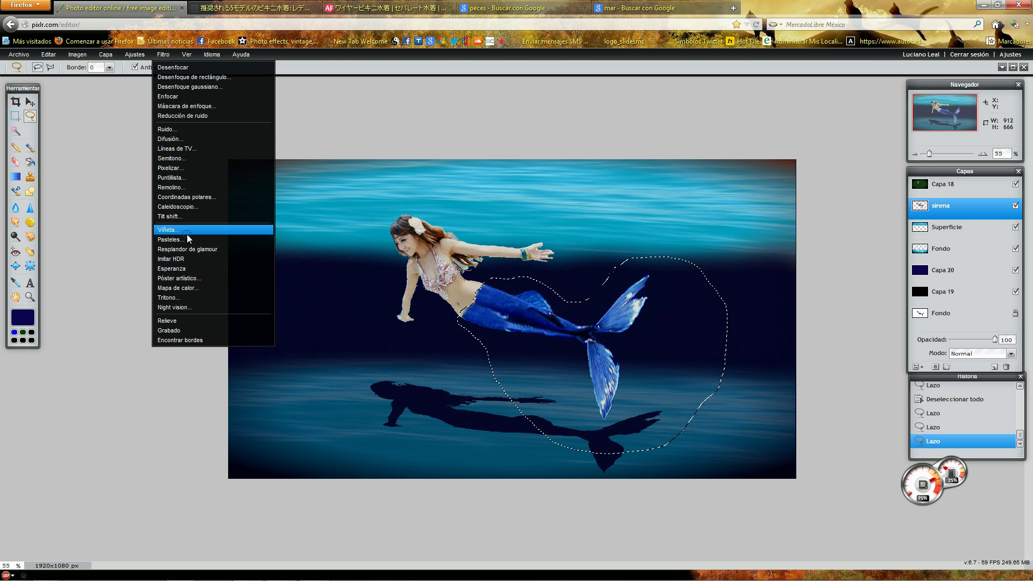
{"action": "left_click", "coordinate": [171, 239]}
{"action": "left_click_drag", "start_coordinate": [660, 95], "coordinate": [625, 150]}
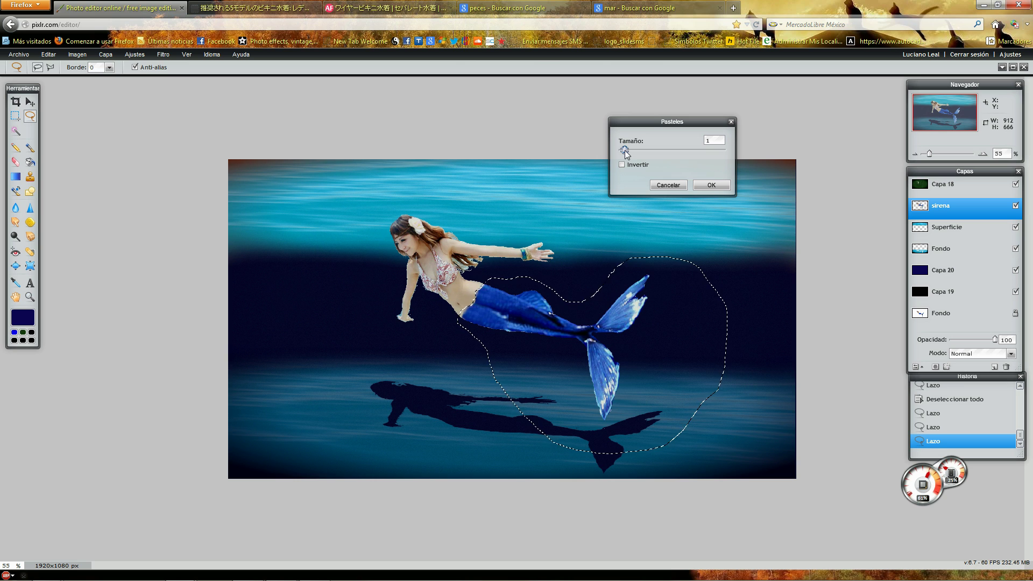
{"action": "double_click", "coordinate": [700, 140]}
{"action": "left_click", "coordinate": [621, 164]}
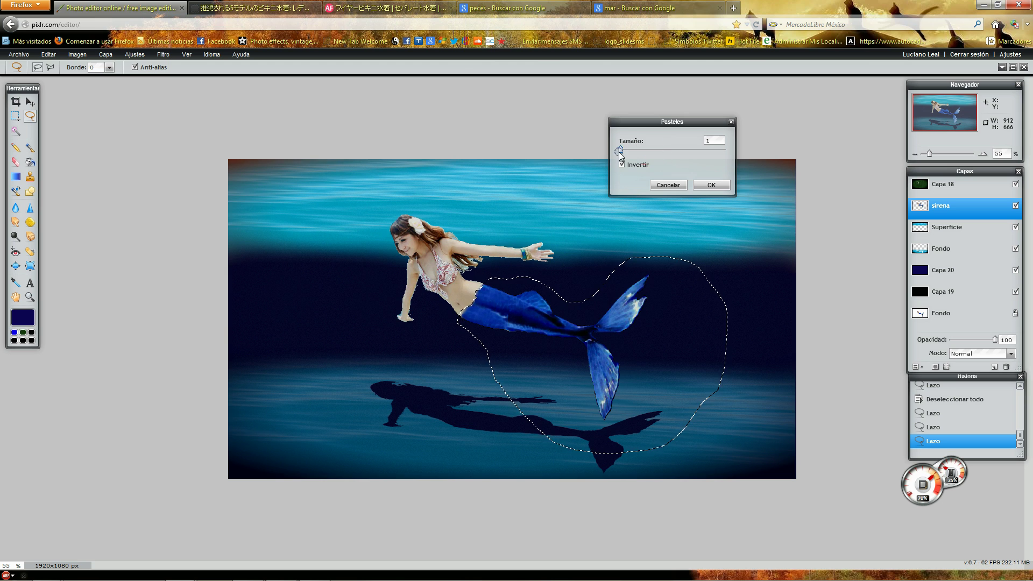
{"action": "double_click", "coordinate": [709, 140]}
{"action": "type", "text": "2"}
{"action": "left_click", "coordinate": [717, 185]}
{"action": "key", "text": "ctrl+d"}
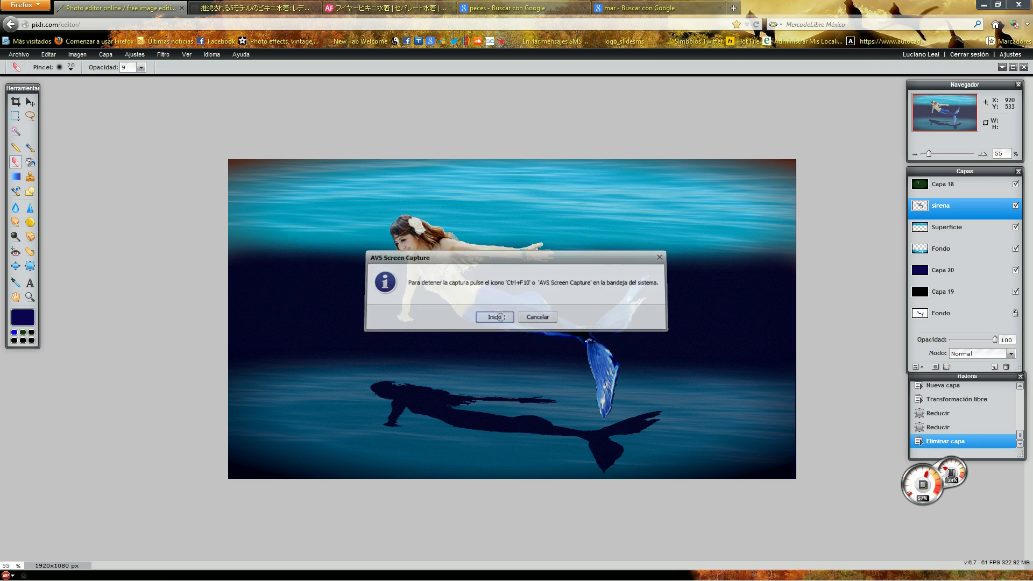
{"action": "key", "text": "Return"}
Copy the whole Mar Azul image and paste it into the mermaid composition directly above the sirena layer.
{"action": "left_click", "coordinate": [1004, 67]}
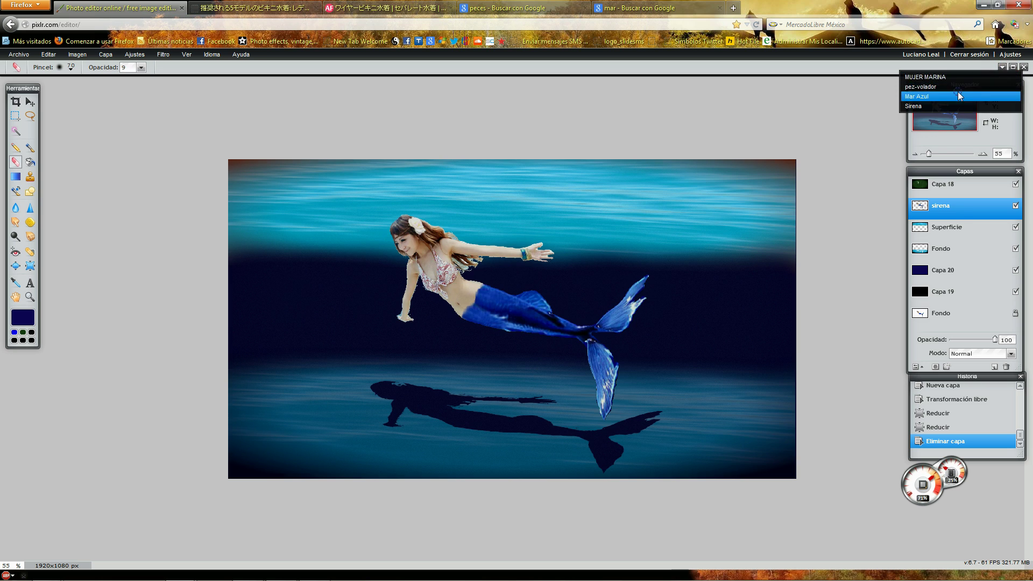
{"action": "left_click", "coordinate": [946, 96]}
{"action": "key", "text": "ctrl+a"}
{"action": "key", "text": "ctrl+c"}
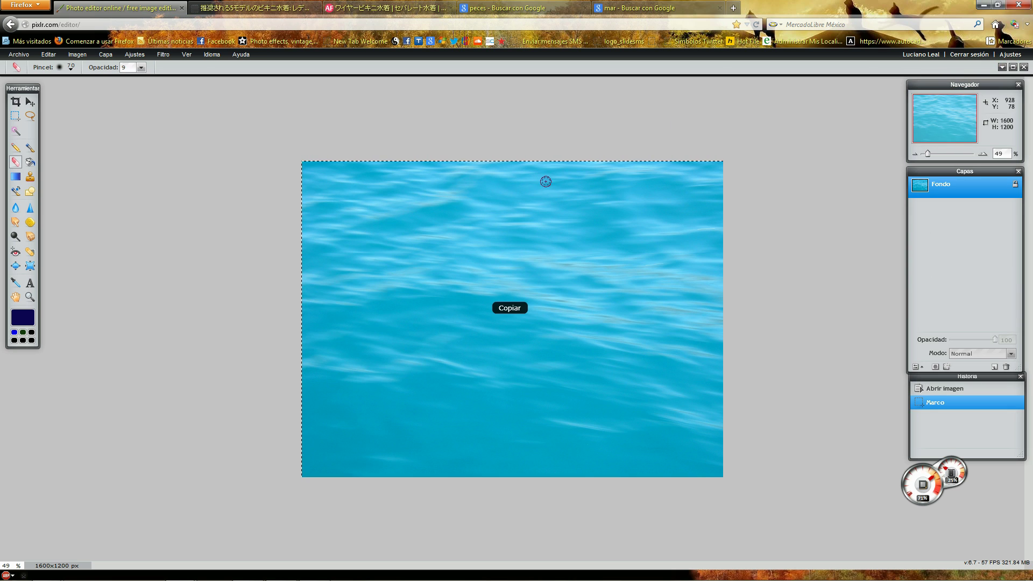
{"action": "left_click", "coordinate": [1002, 68]}
{"action": "left_click", "coordinate": [943, 96]}
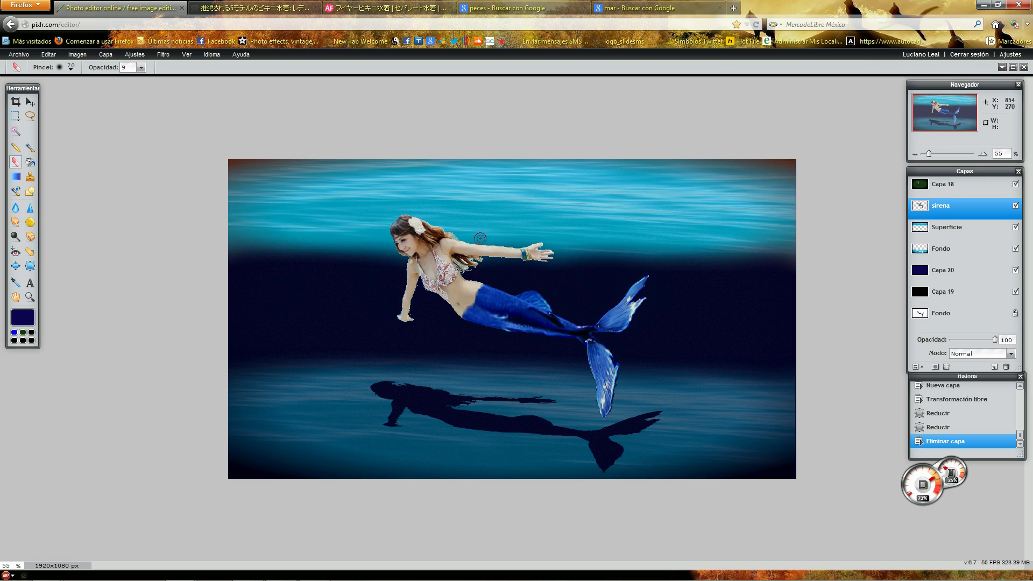
{"action": "key", "text": "ctrl+v"}
Stretch the pasted water layer Capa 22 to cover the whole canvas and lower its opacity.
{"action": "key", "text": "ctrl+t"}
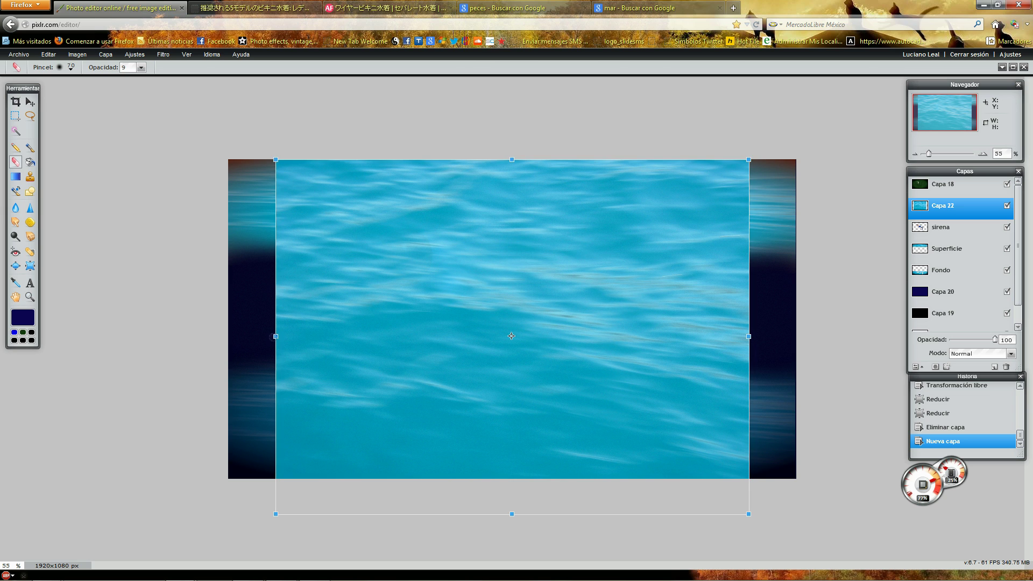
{"action": "left_click_drag", "start_coordinate": [274, 336], "coordinate": [224, 336]}
{"action": "left_click_drag", "start_coordinate": [514, 515], "coordinate": [512, 494]}
{"action": "left_click_drag", "start_coordinate": [512, 417], "coordinate": [510, 402]}
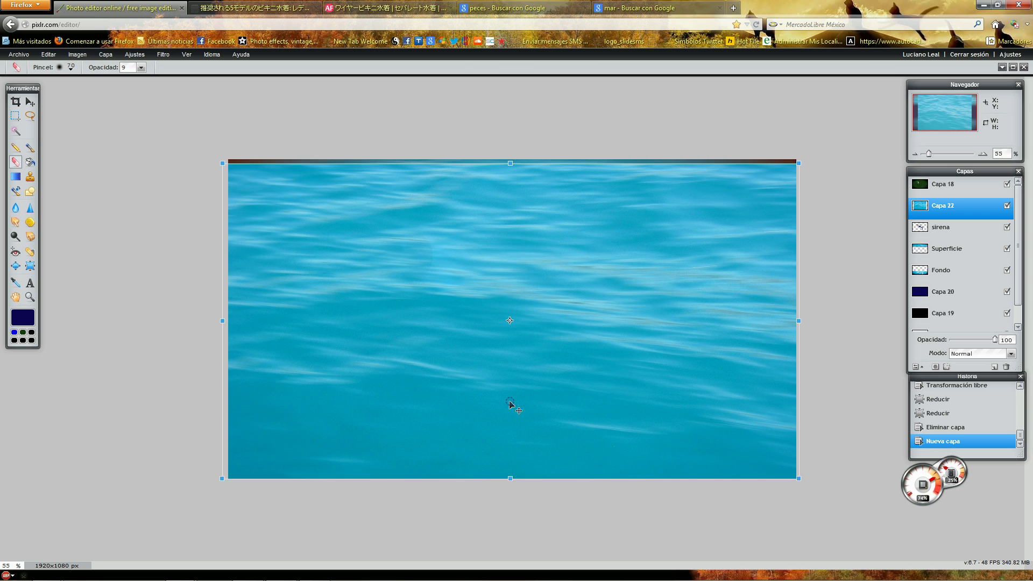
{"action": "left_click_drag", "start_coordinate": [510, 163], "coordinate": [510, 159]}
{"action": "key", "text": "Return"}
{"action": "left_click_drag", "start_coordinate": [991, 342], "coordinate": [964, 338]}
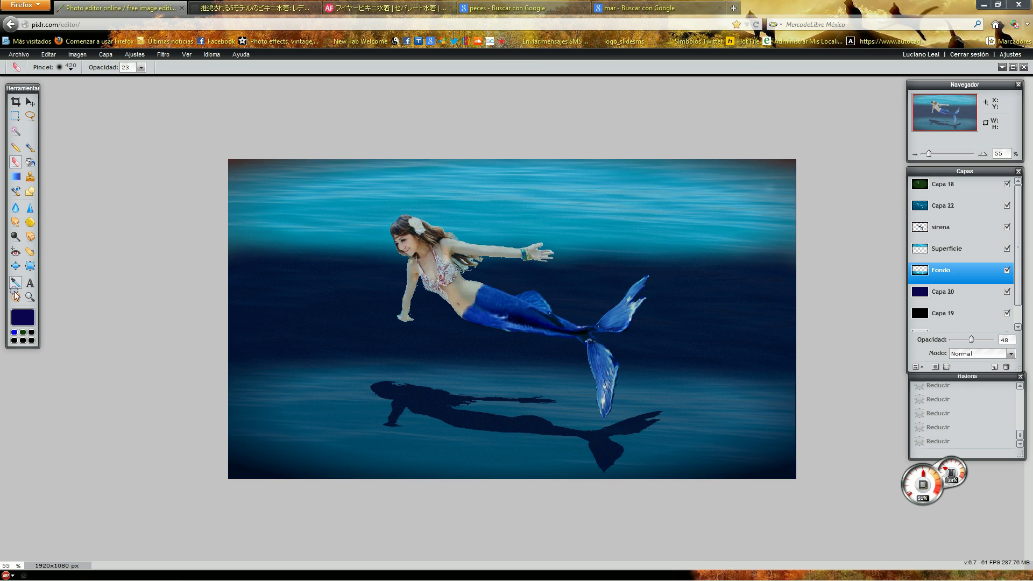
Pinch both of the mermaid's tail fins on the sirena layer with size 182 and intensity 50.
{"action": "left_click", "coordinate": [30, 266]}
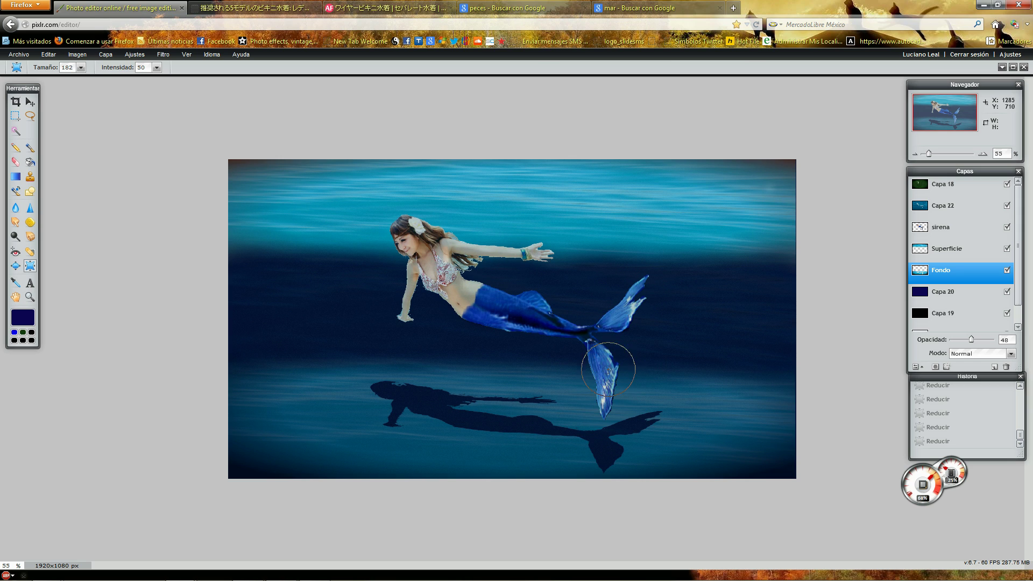
{"action": "left_click", "coordinate": [617, 365]}
{"action": "key", "text": "ctrl+z"}
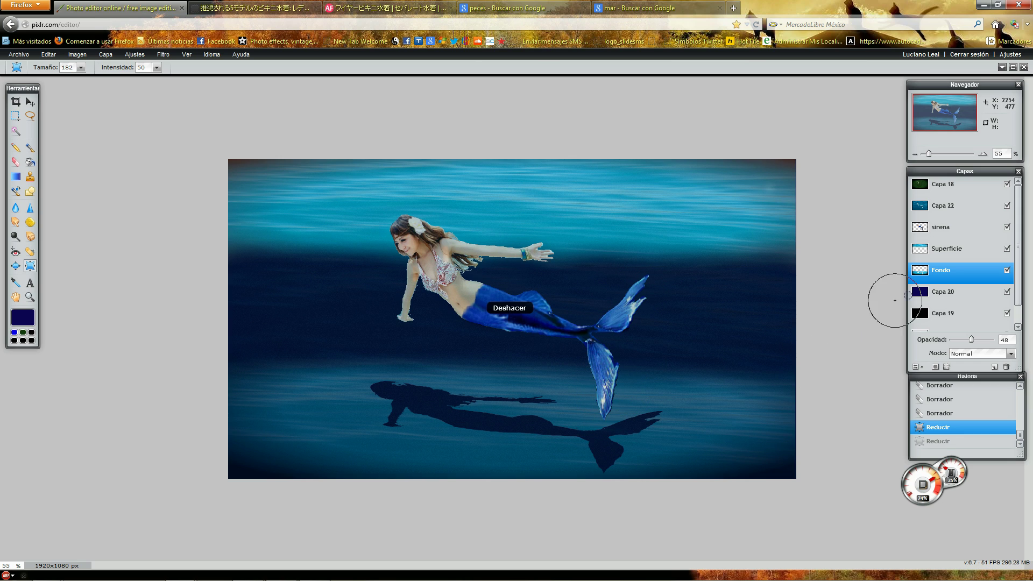
{"action": "left_click", "coordinate": [944, 227]}
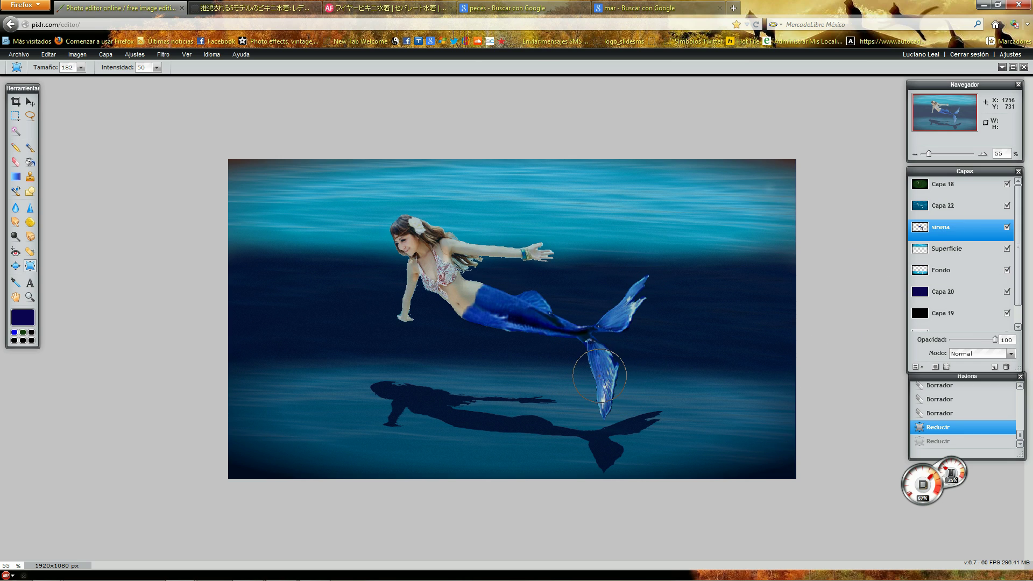
{"action": "left_click", "coordinate": [603, 369]}
{"action": "left_click", "coordinate": [626, 300]}
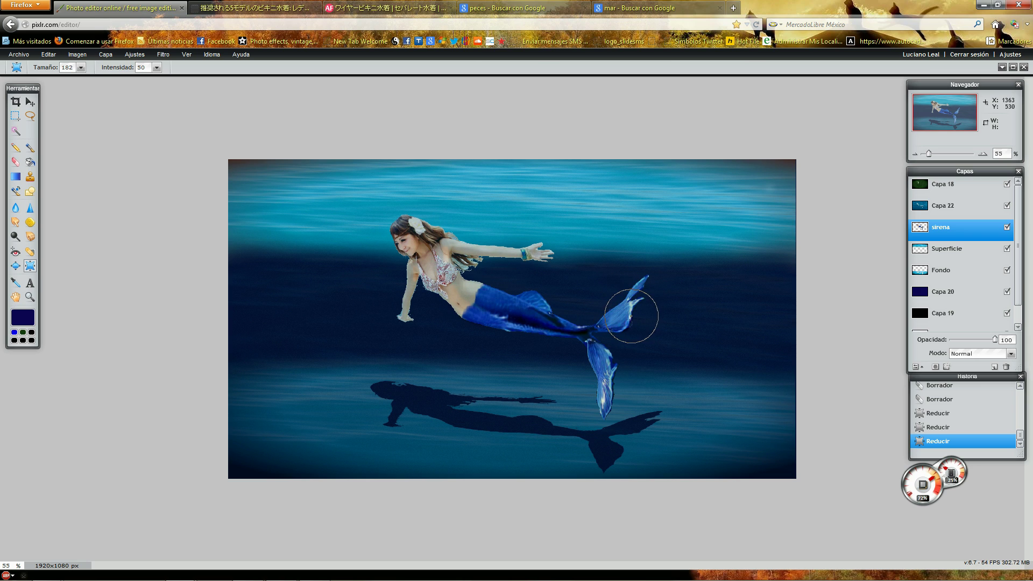
Pinch the tail fins and upper body of the mermaid's shadow on the Fondo layer with size 182 and intensity 50.
{"action": "left_click", "coordinate": [952, 275]}
{"action": "left_click", "coordinate": [638, 421]}
{"action": "left_click", "coordinate": [605, 449]}
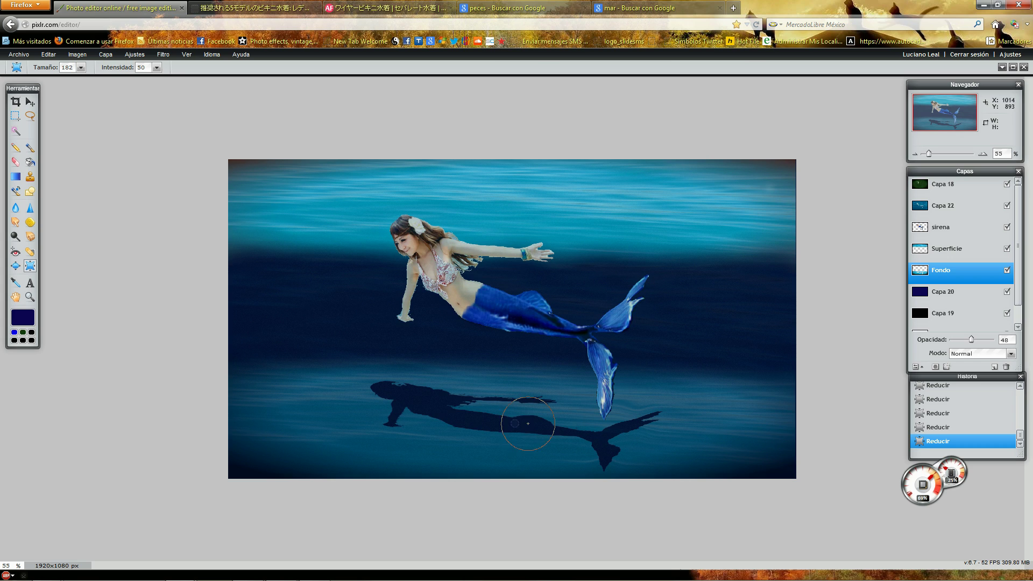
{"action": "left_click", "coordinate": [446, 398]}
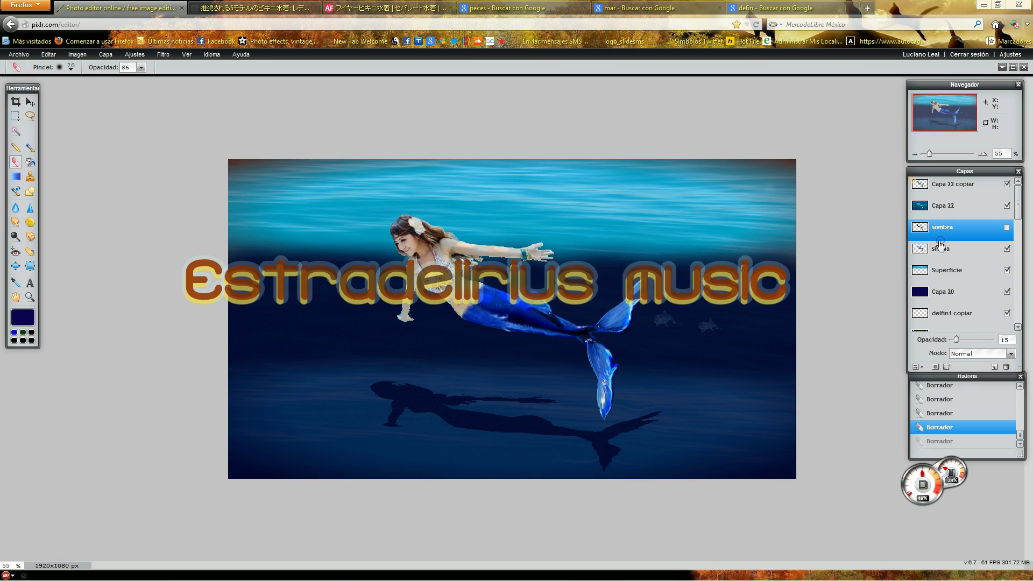
Show the sombra layer and saturate it around the mermaid's outstretched arm with the Sponge at intensity 25.
{"action": "left_click", "coordinate": [1007, 228]}
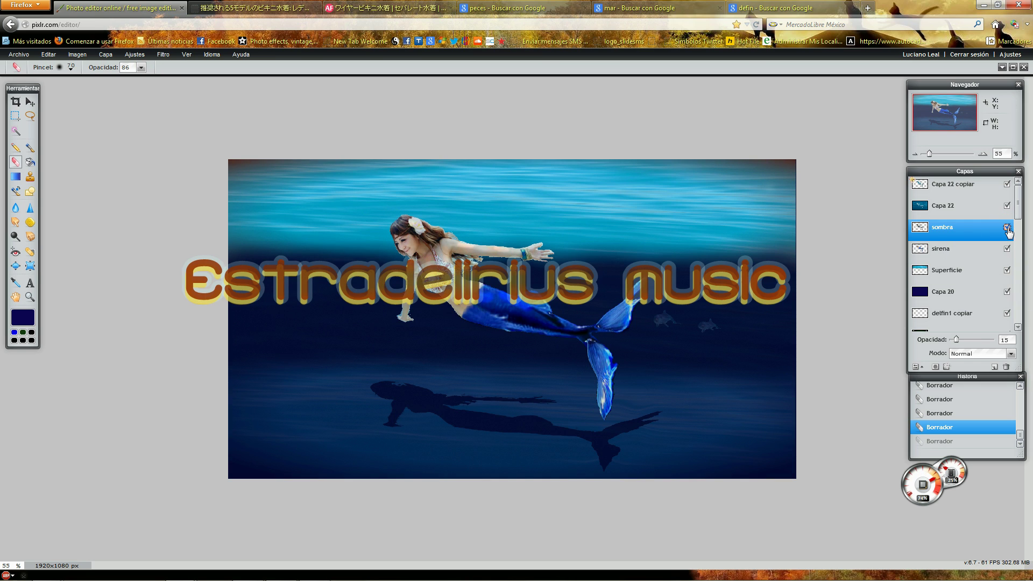
{"action": "left_click", "coordinate": [30, 222]}
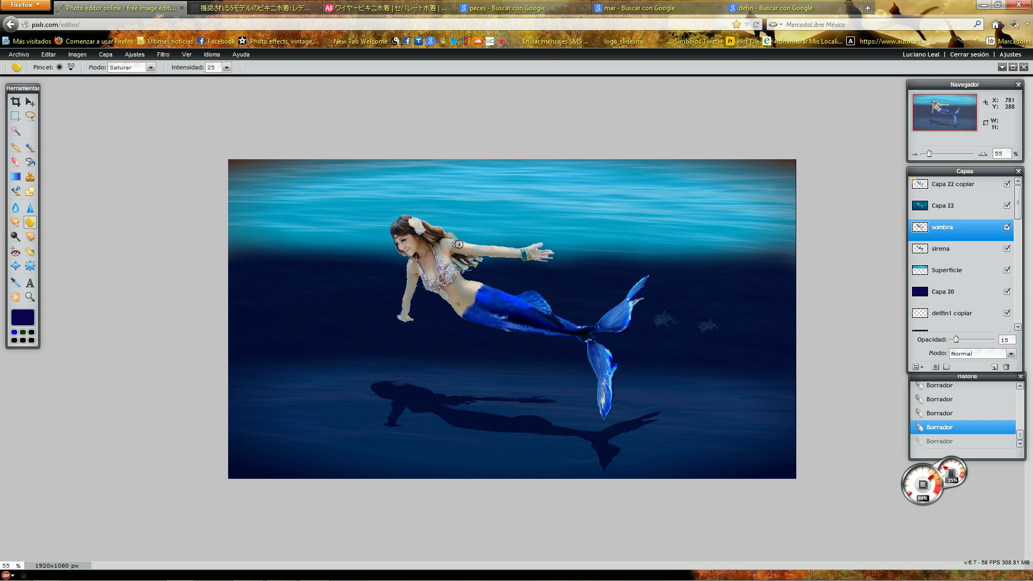
{"action": "left_click", "coordinate": [470, 247]}
{"action": "left_click", "coordinate": [470, 247]}
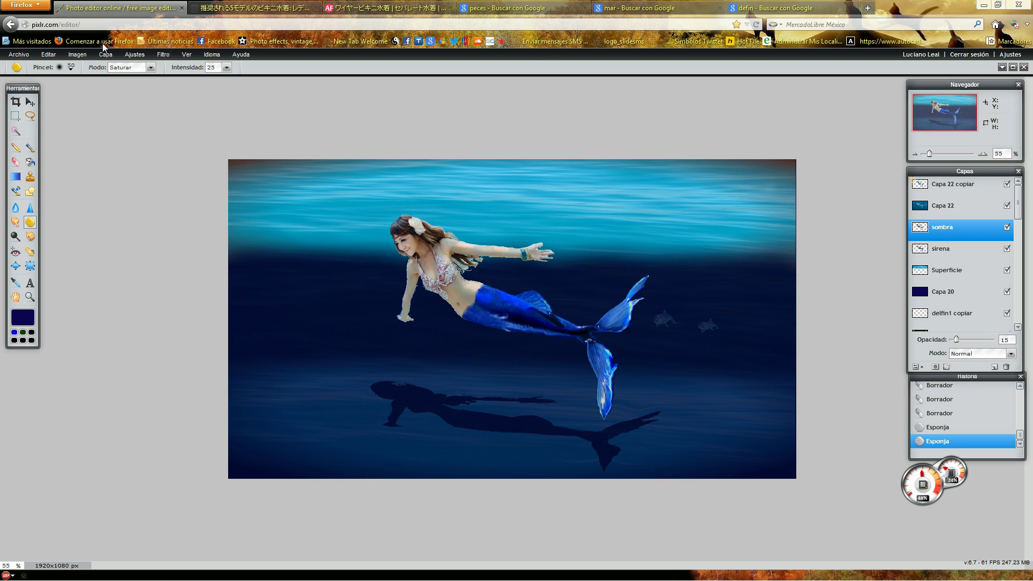
Save the image to the computer's Imágenes folder as a JPEG named Sirena with quality 80.
{"action": "left_click", "coordinate": [19, 54]}
{"action": "left_click", "coordinate": [25, 109]}
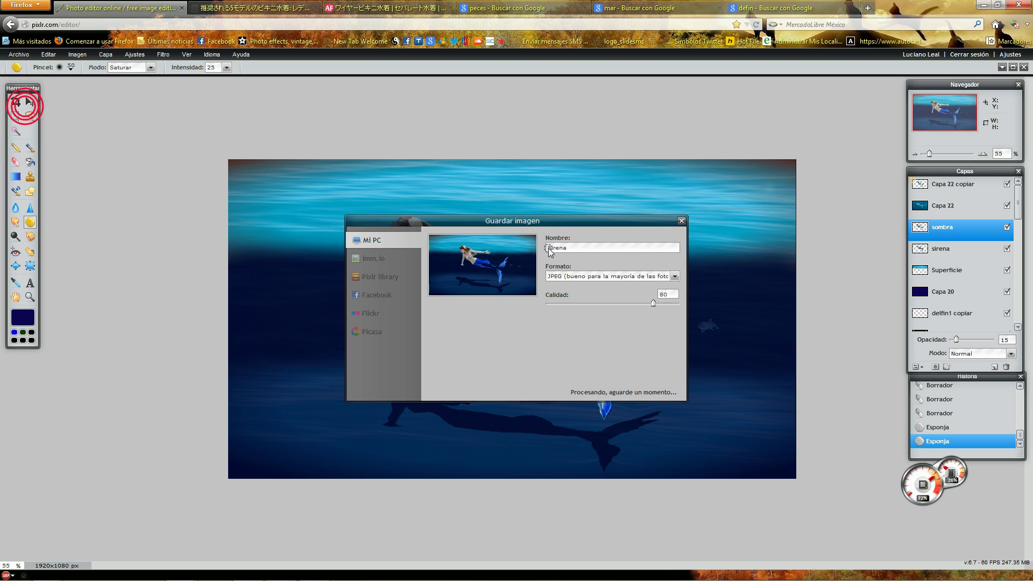
{"action": "left_click", "coordinate": [661, 391]}
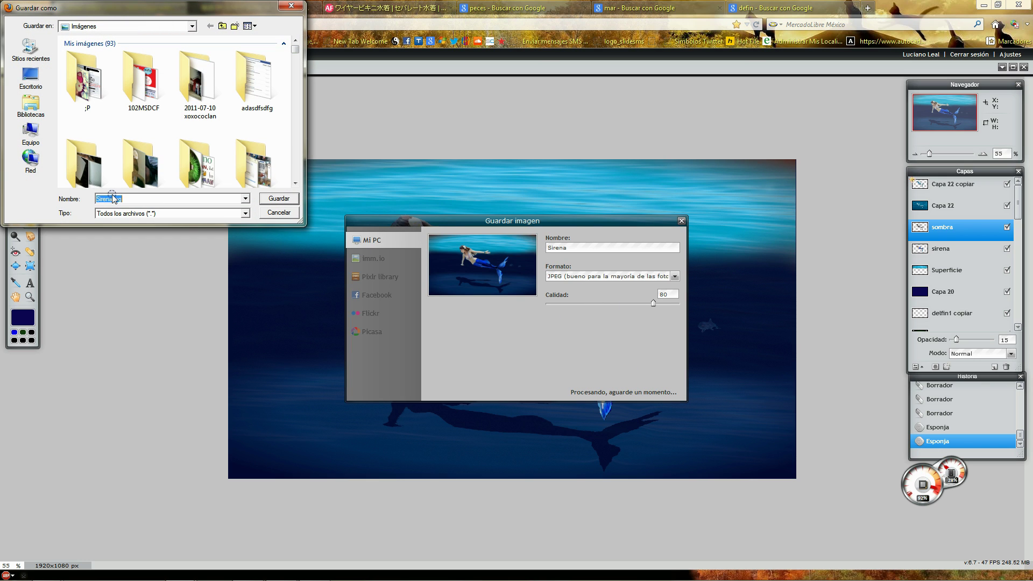
{"action": "left_click", "coordinate": [125, 199]}
{"action": "left_click", "coordinate": [278, 199]}
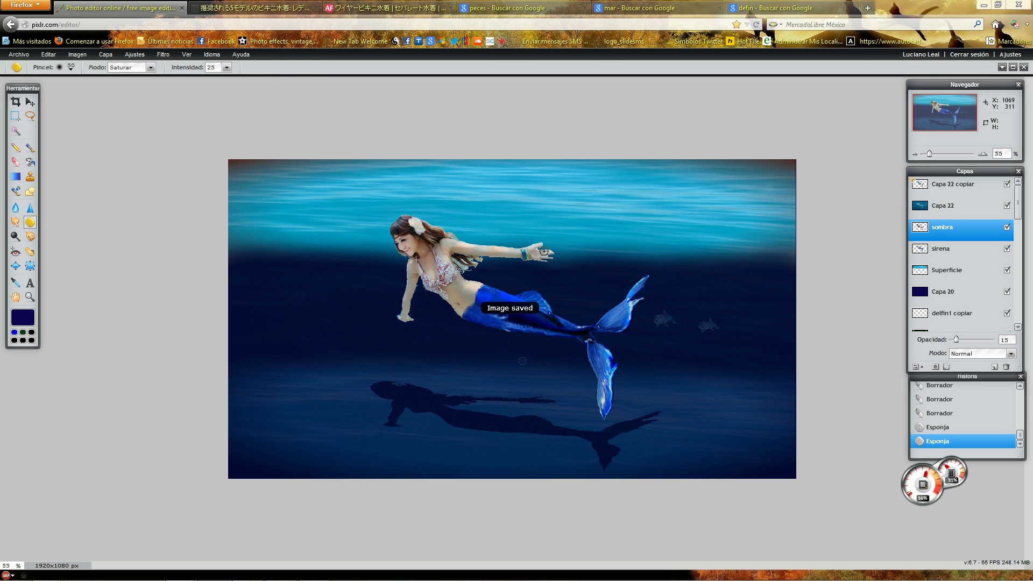